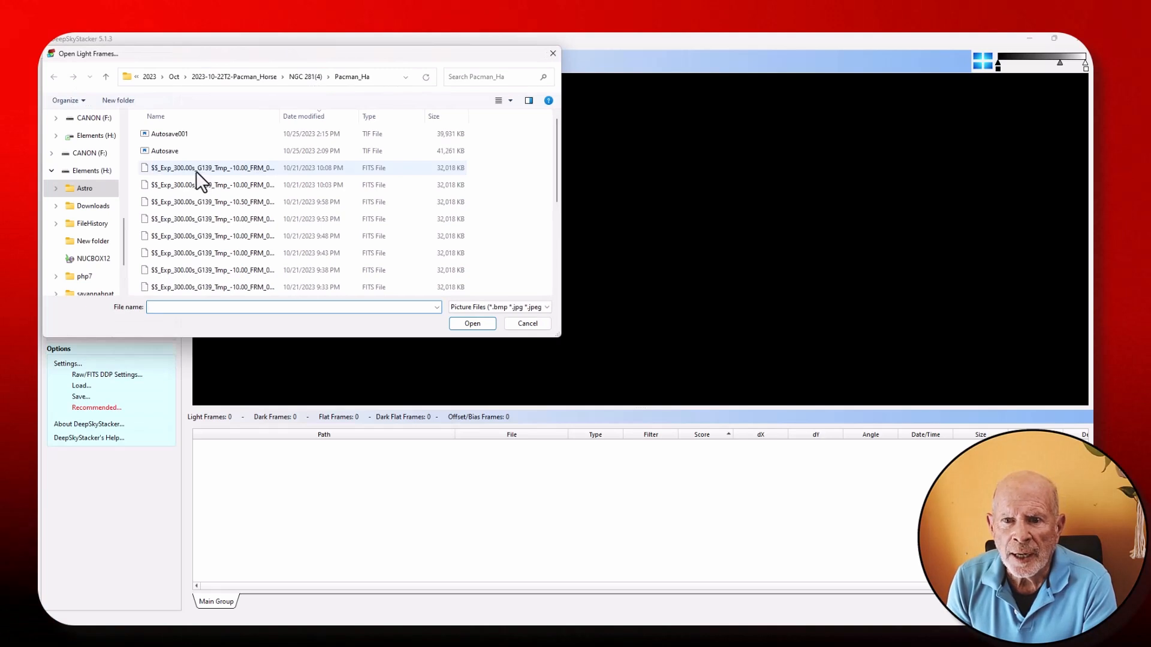
Load all the 300-second FITS files from the Pacman_Ha folder as light frames and check them all
{"action": "left_click", "coordinate": [193, 168]}
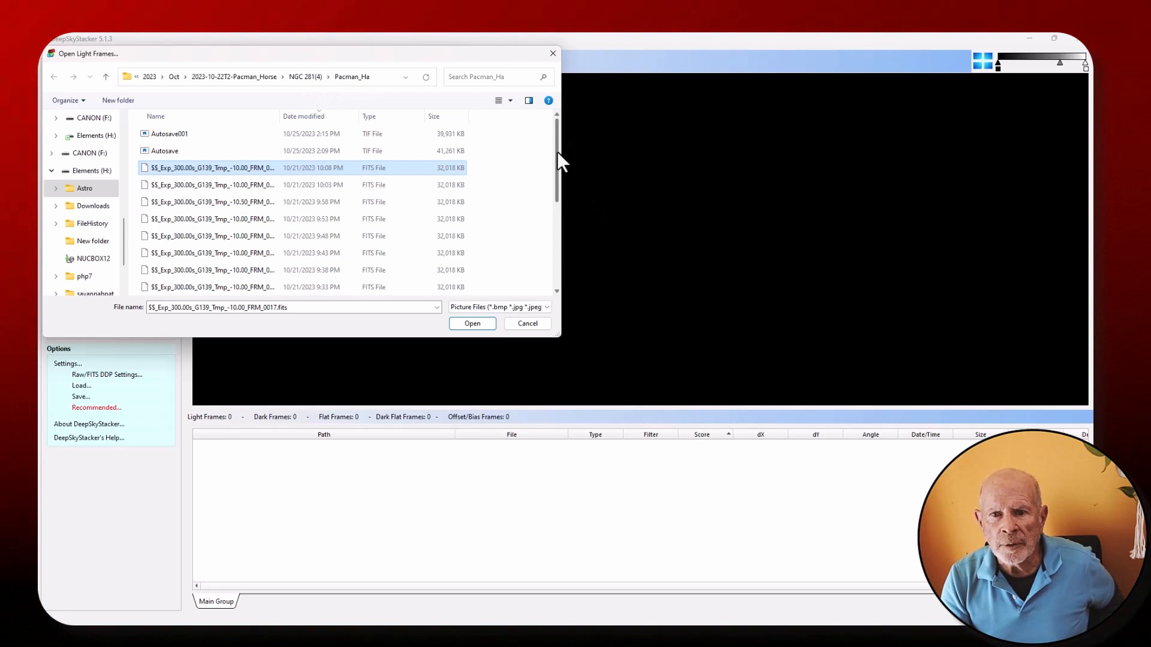
{"action": "left_click_drag", "start_coordinate": [556, 153], "coordinate": [570, 296]}
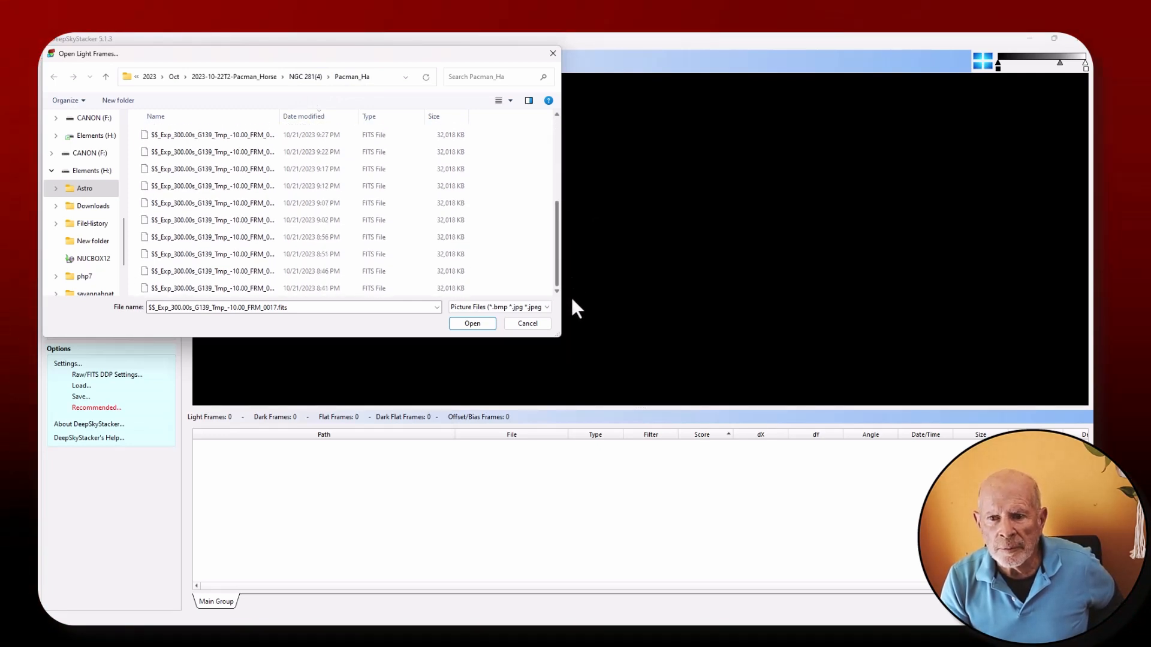
{"action": "left_click", "coordinate": [180, 286], "text": "shift"}
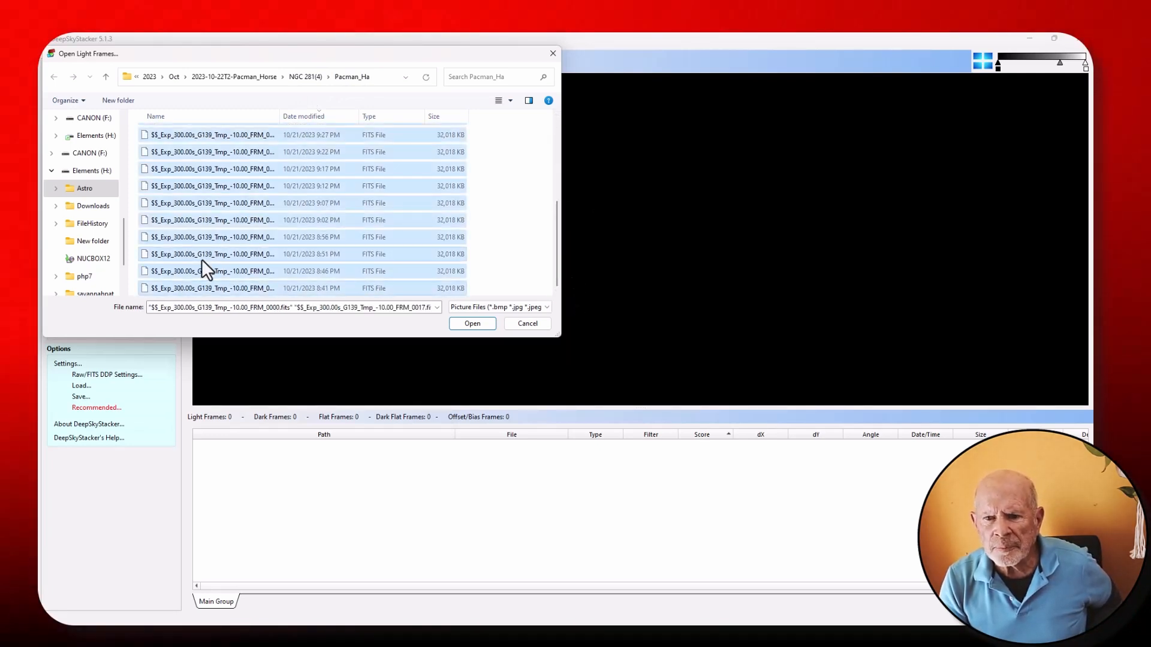
{"action": "left_click", "coordinate": [472, 323]}
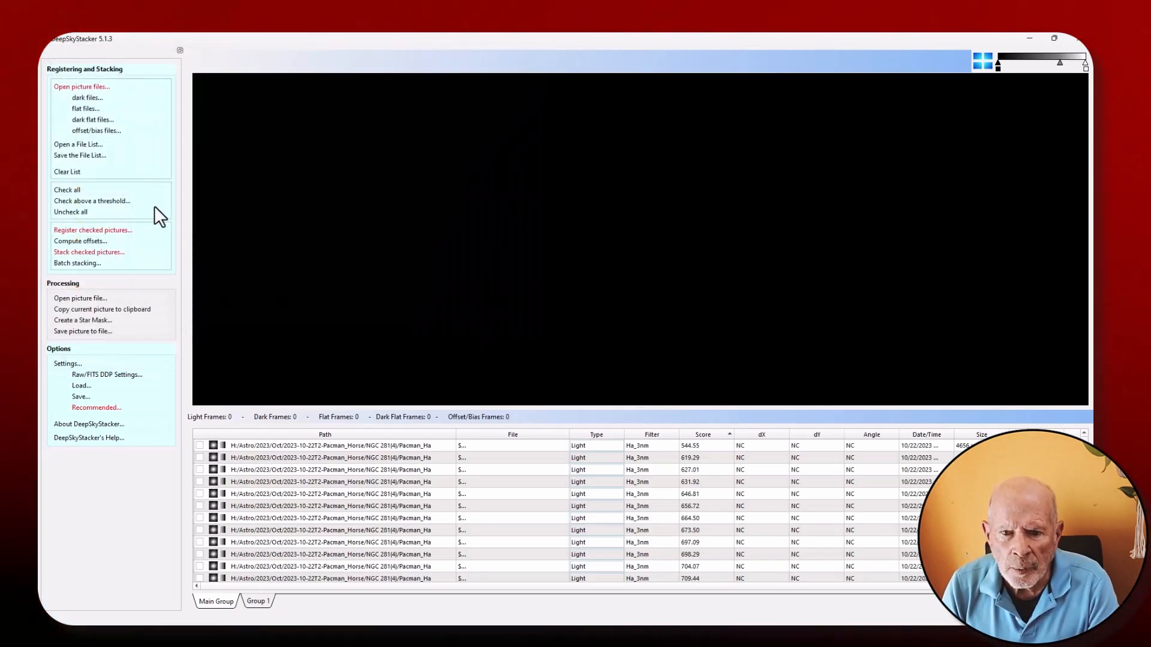
{"action": "left_click", "coordinate": [78, 232]}
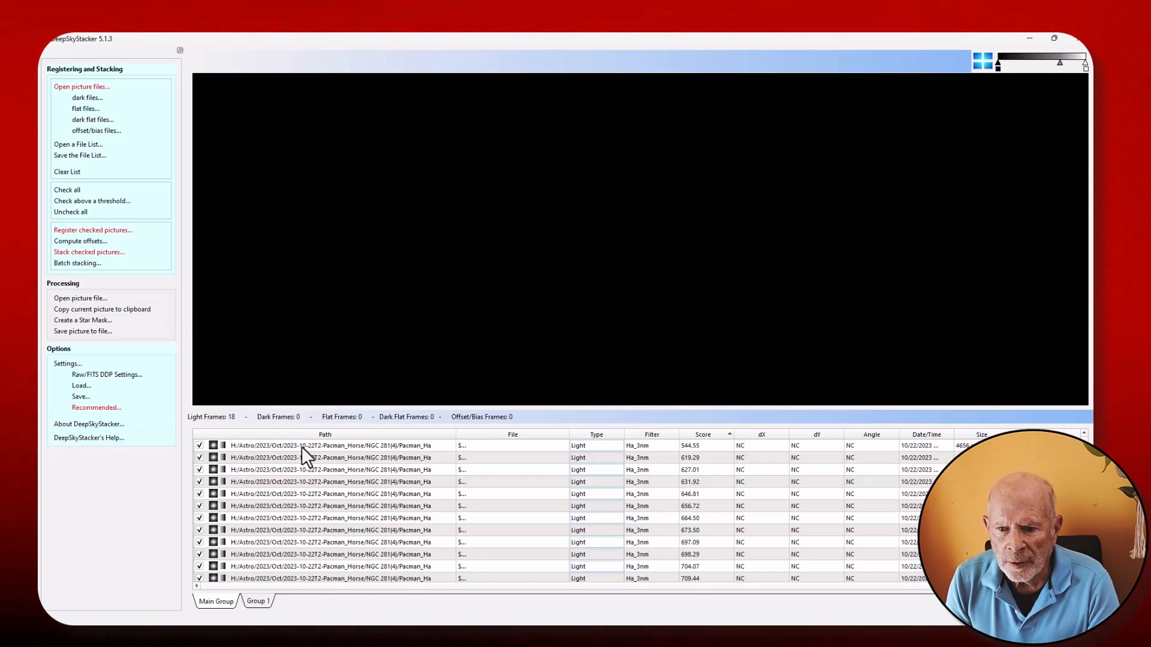
Preview the second light frame in the list and brighten its display by lowering the midtone level
{"action": "left_click", "coordinate": [304, 458]}
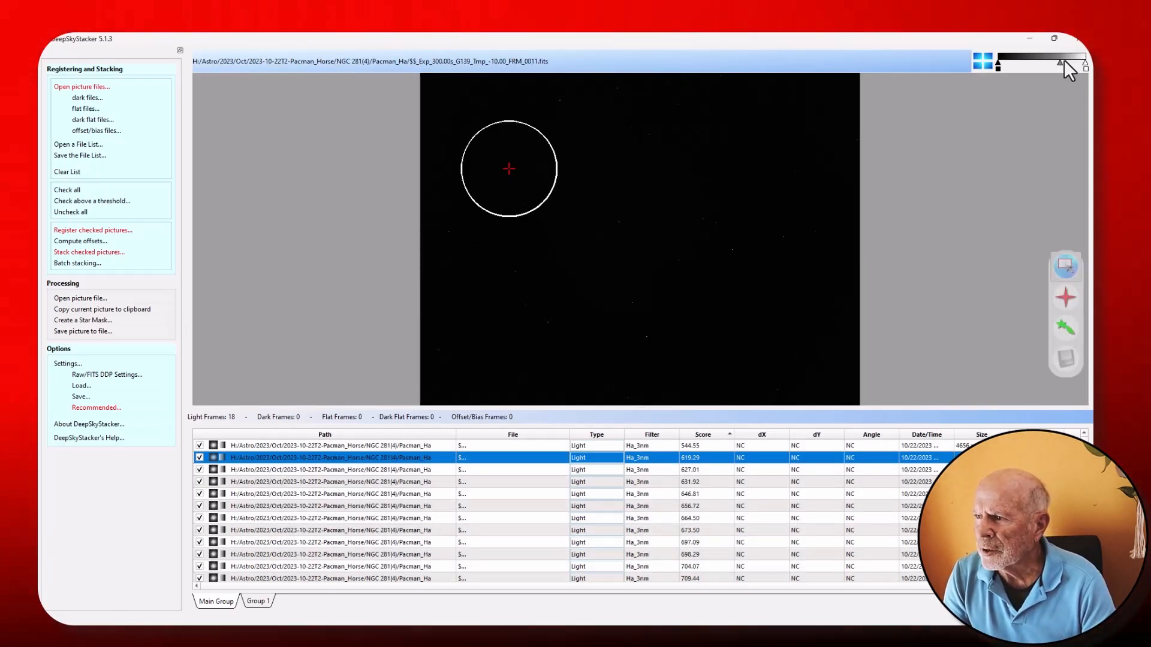
{"action": "left_click_drag", "start_coordinate": [1060, 63], "coordinate": [1056, 63]}
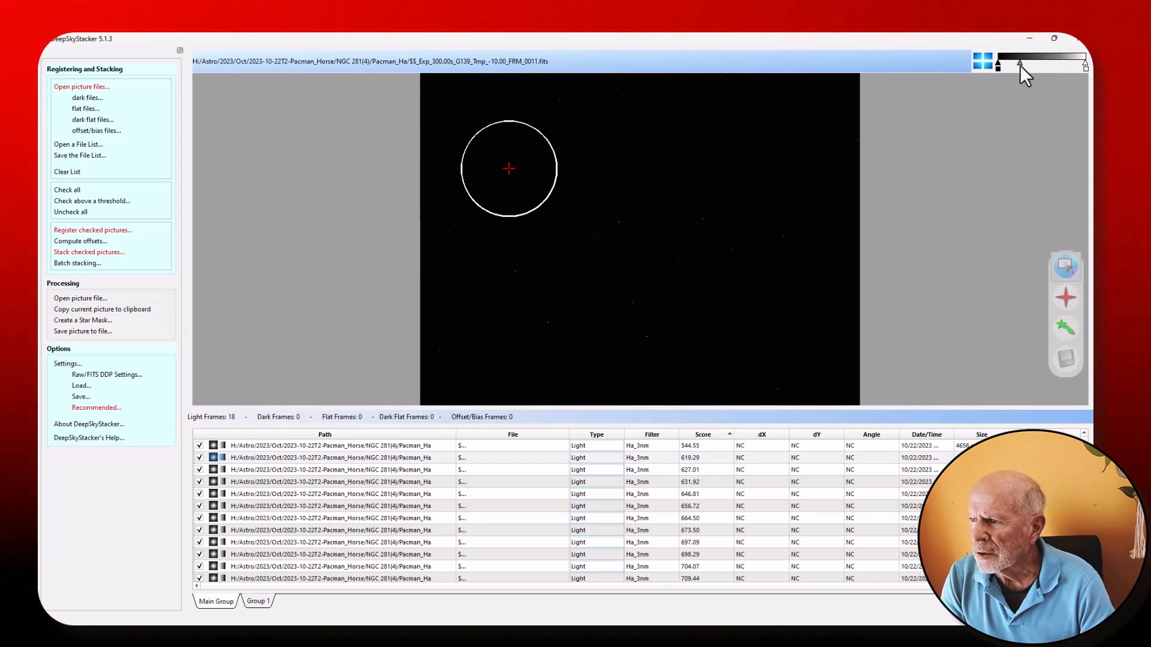
{"action": "left_click_drag", "start_coordinate": [1008, 65], "coordinate": [1008, 65]}
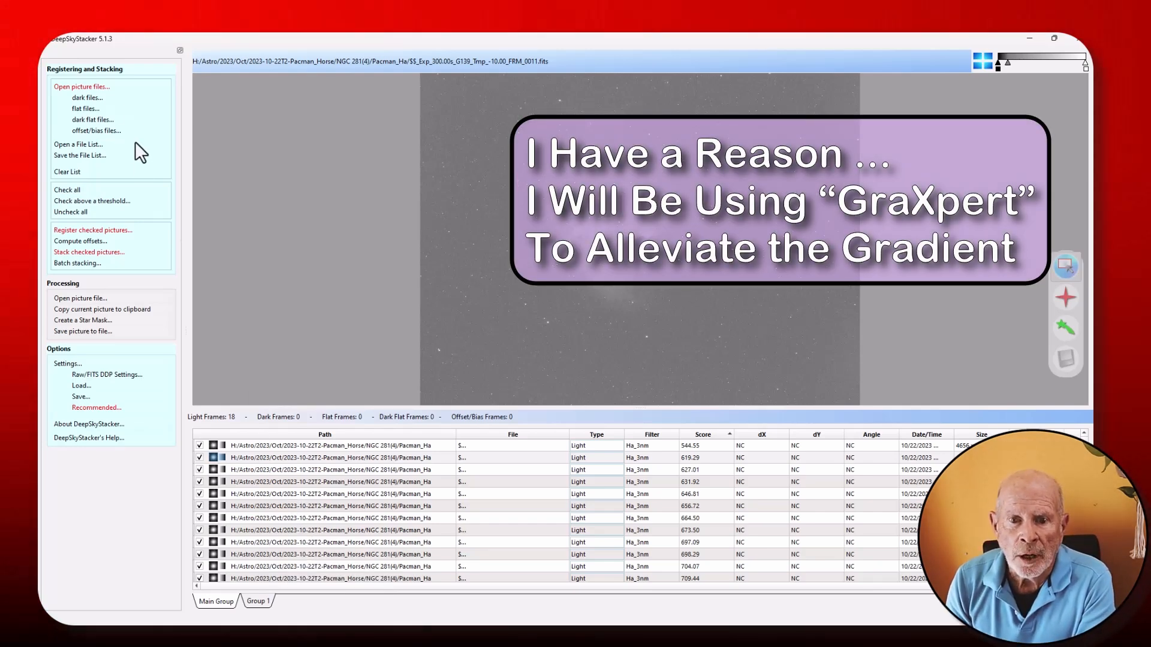
Compute the number of detected stars in the register settings, and register and stack the checked light frames
{"action": "left_click", "coordinate": [108, 231]}
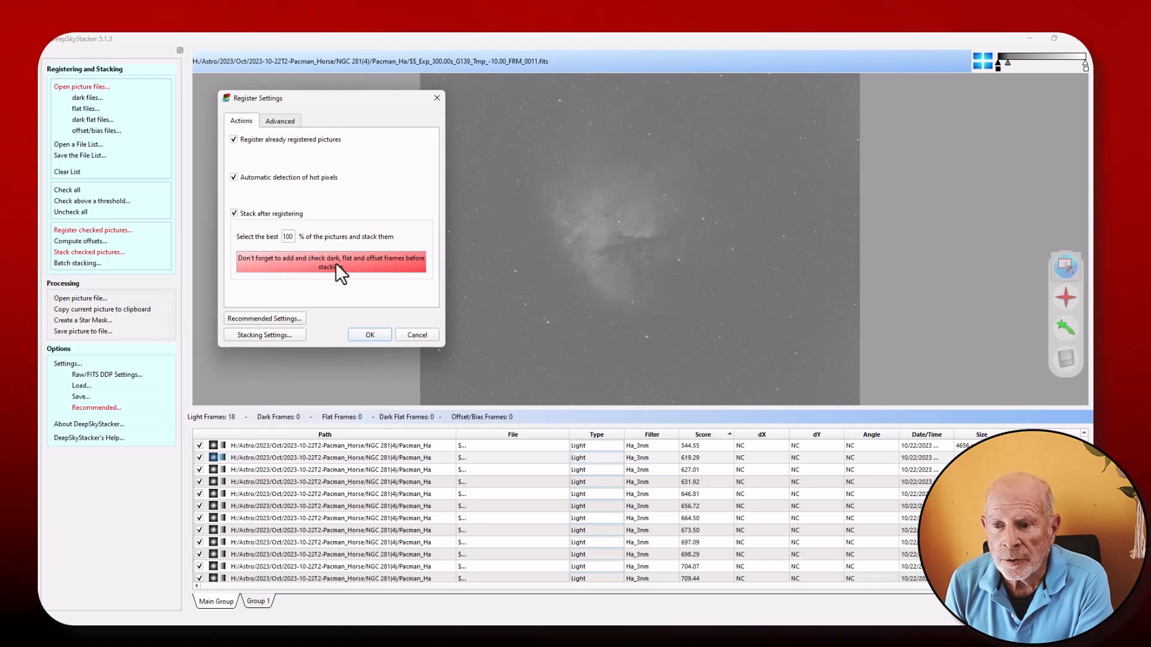
{"action": "left_click", "coordinate": [282, 124]}
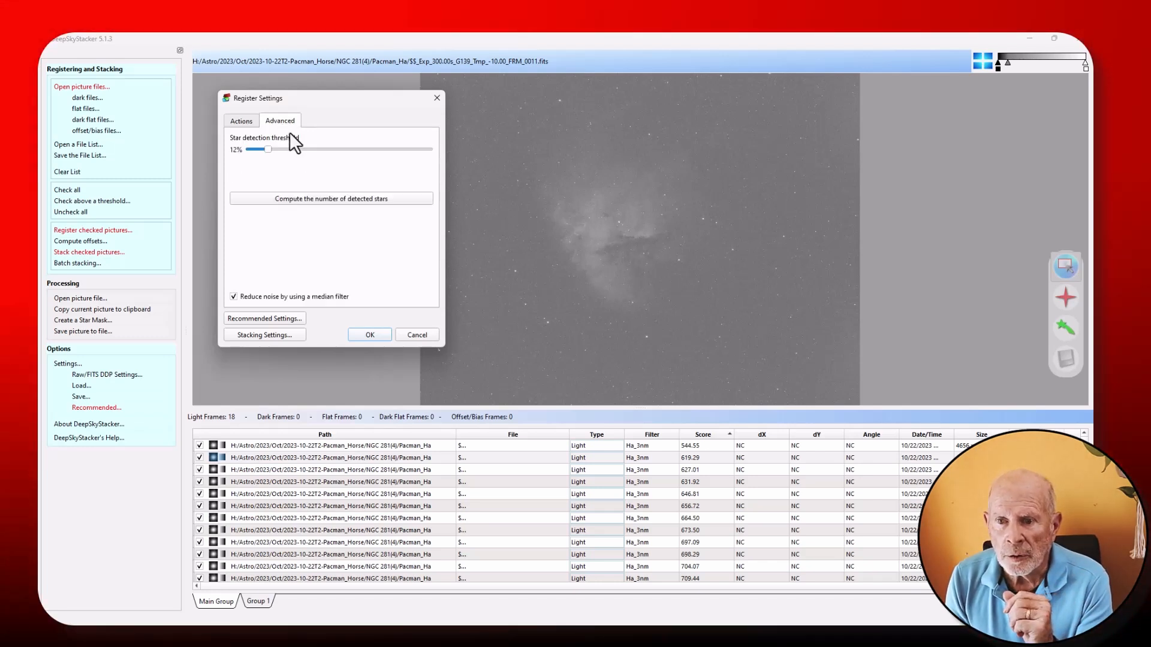
{"action": "left_click", "coordinate": [316, 200]}
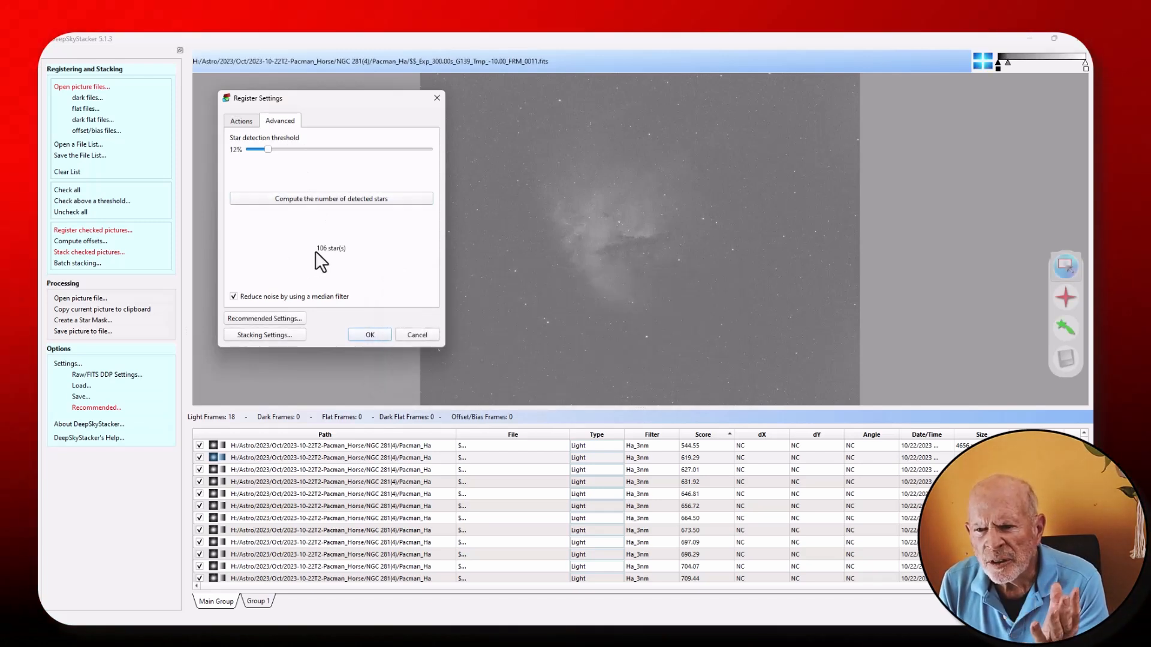
{"action": "left_click", "coordinate": [369, 334]}
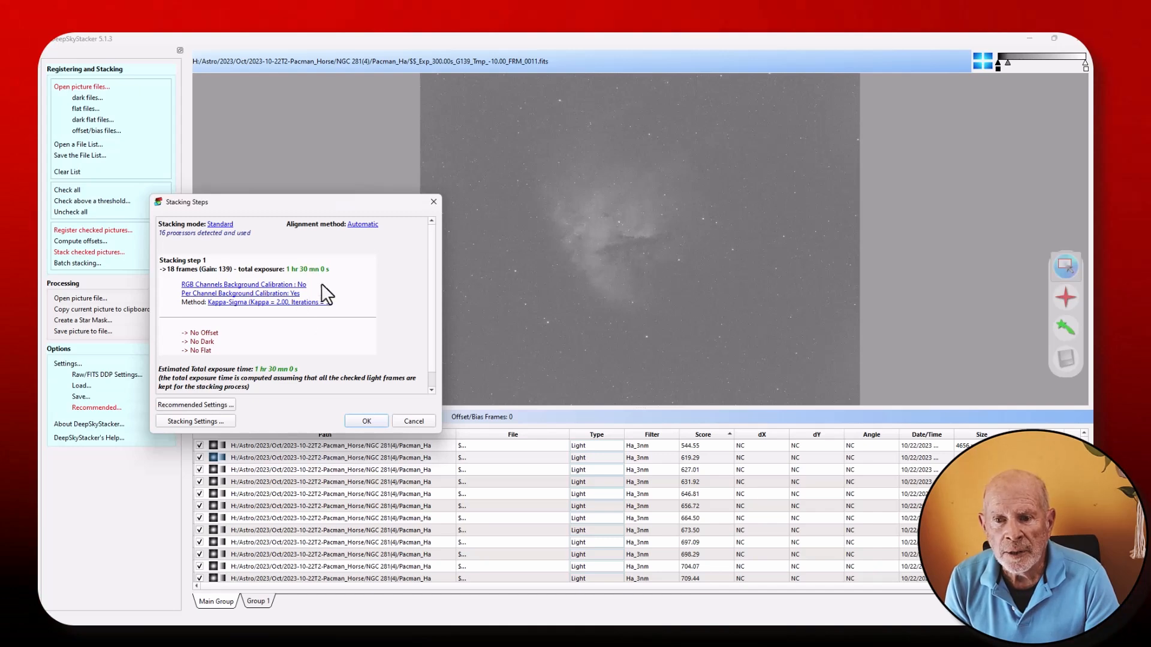
{"action": "left_click", "coordinate": [366, 420]}
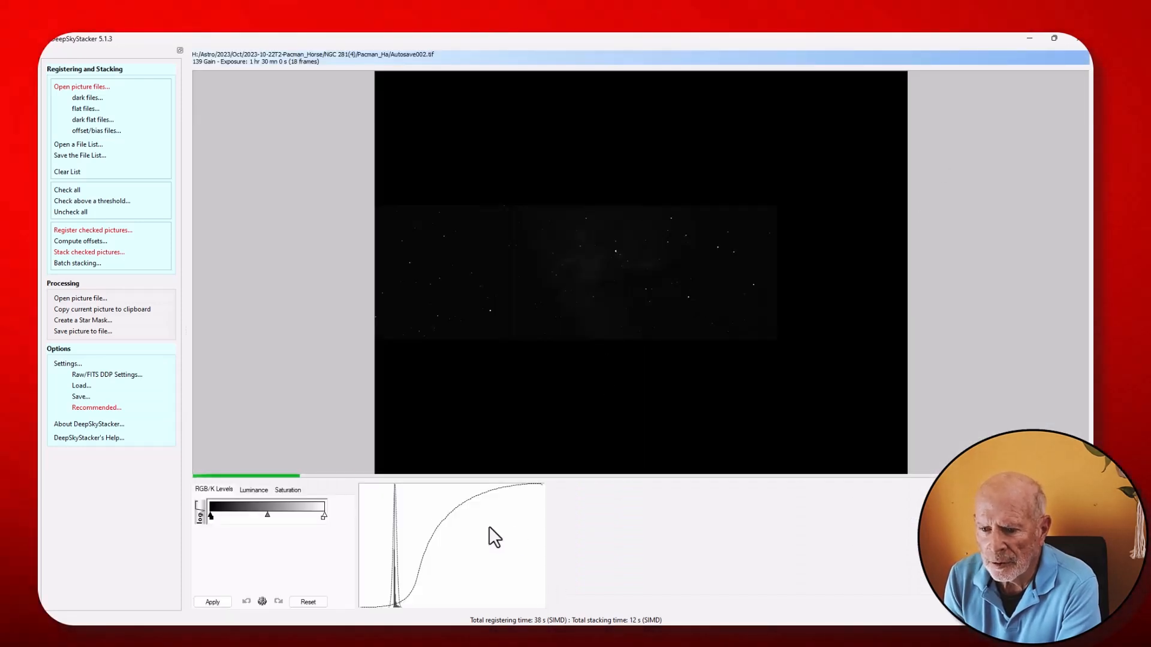
Shift the stacked image's RGB/K midtone level slightly toward the highlights and apply the adjustment
{"action": "left_click_drag", "start_coordinate": [268, 514], "coordinate": [275, 519]}
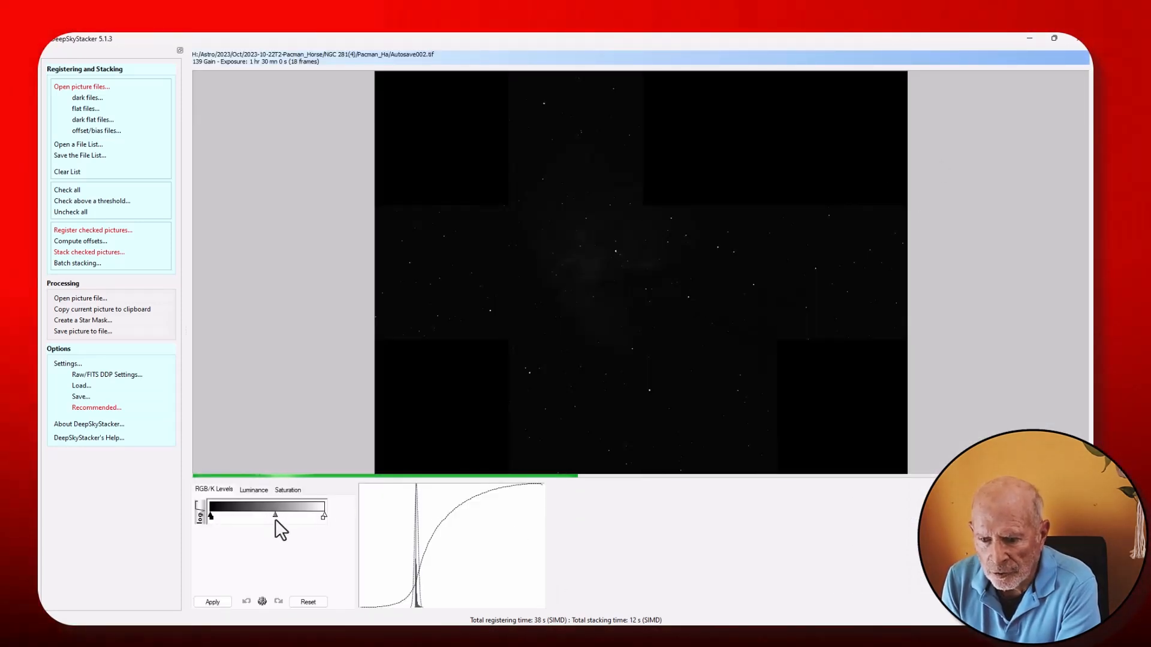
{"action": "left_click", "coordinate": [216, 605]}
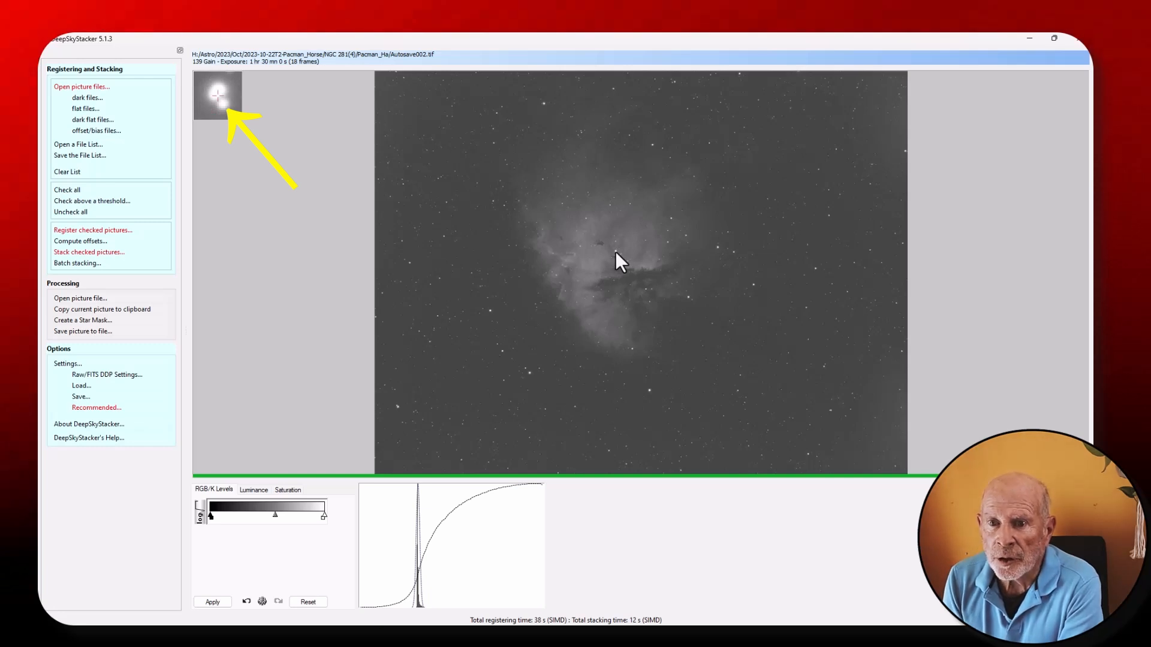
Switch to GraXpert and load the stacked image Autosave002.tif from the Pacman_Ha folder
{"action": "left_click", "coordinate": [1027, 37]}
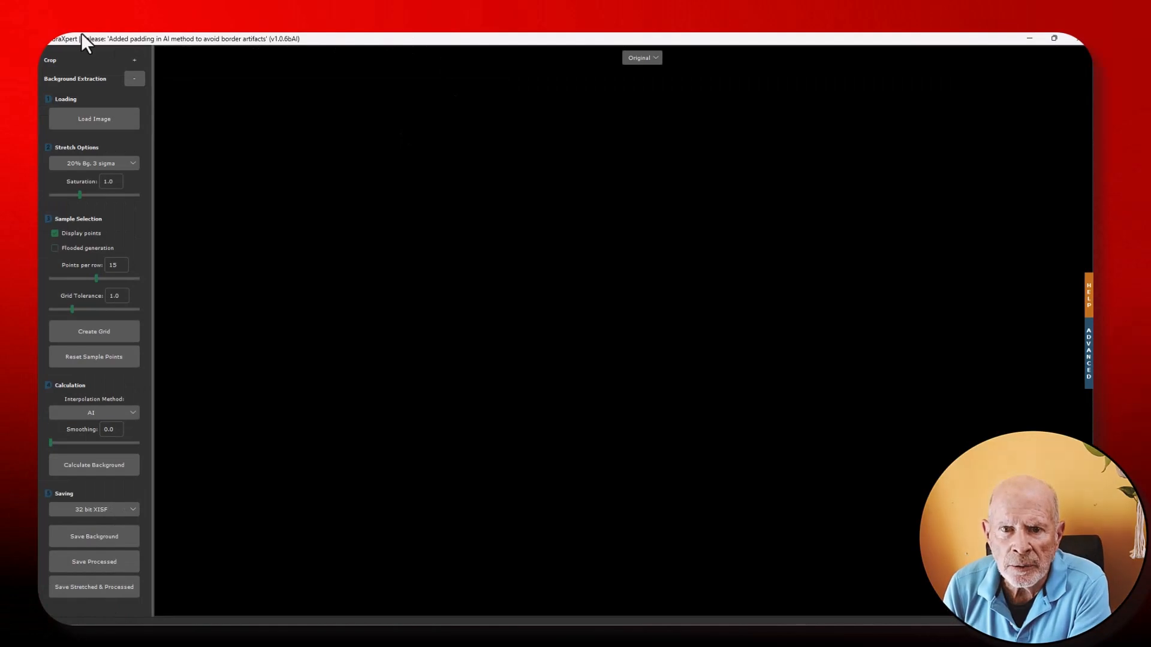
{"action": "left_click", "coordinate": [89, 120]}
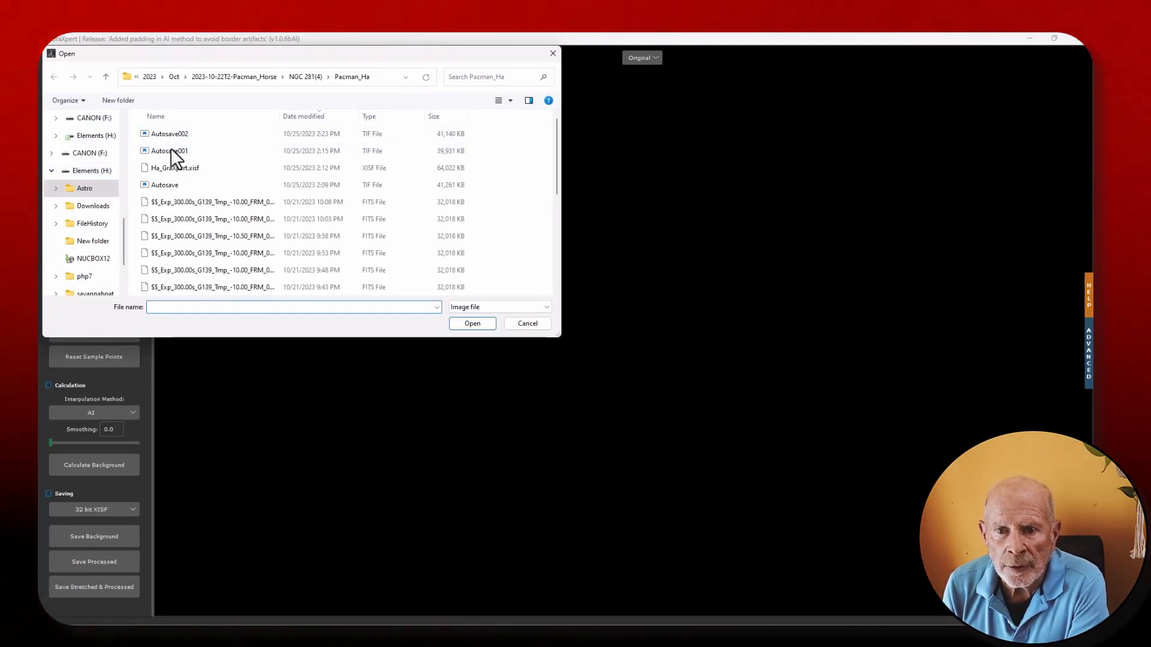
{"action": "left_click", "coordinate": [162, 132]}
{"action": "double_click", "coordinate": [161, 131]}
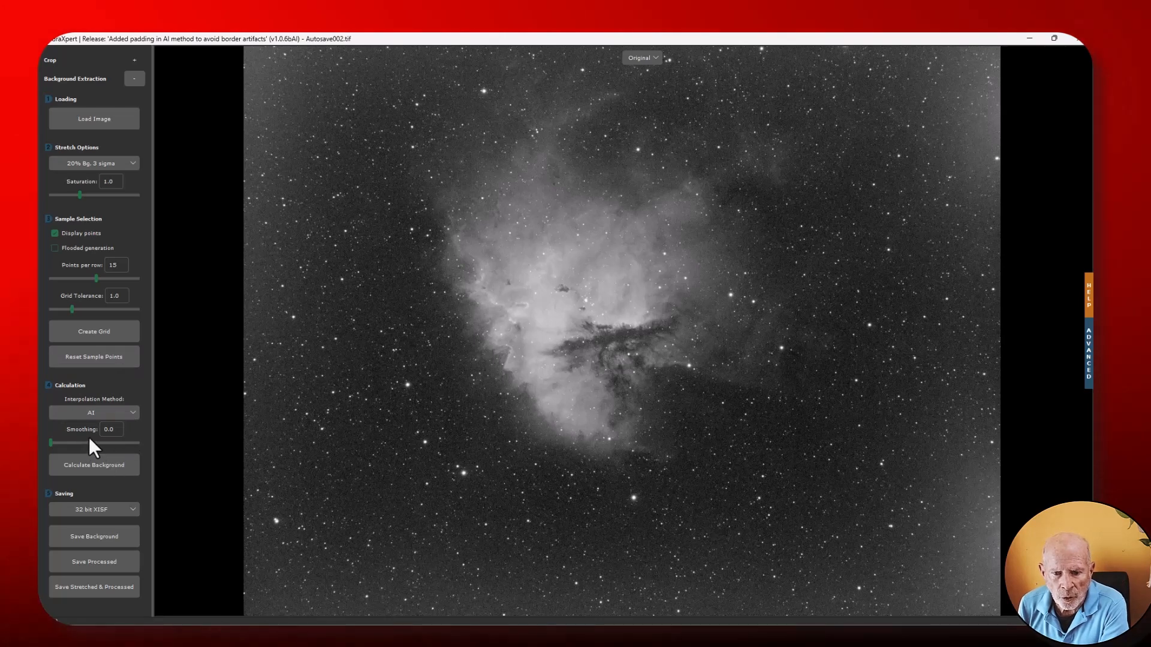
Calculate the background with AI interpolation and compare the original view with the processed one
{"action": "left_click", "coordinate": [102, 466]}
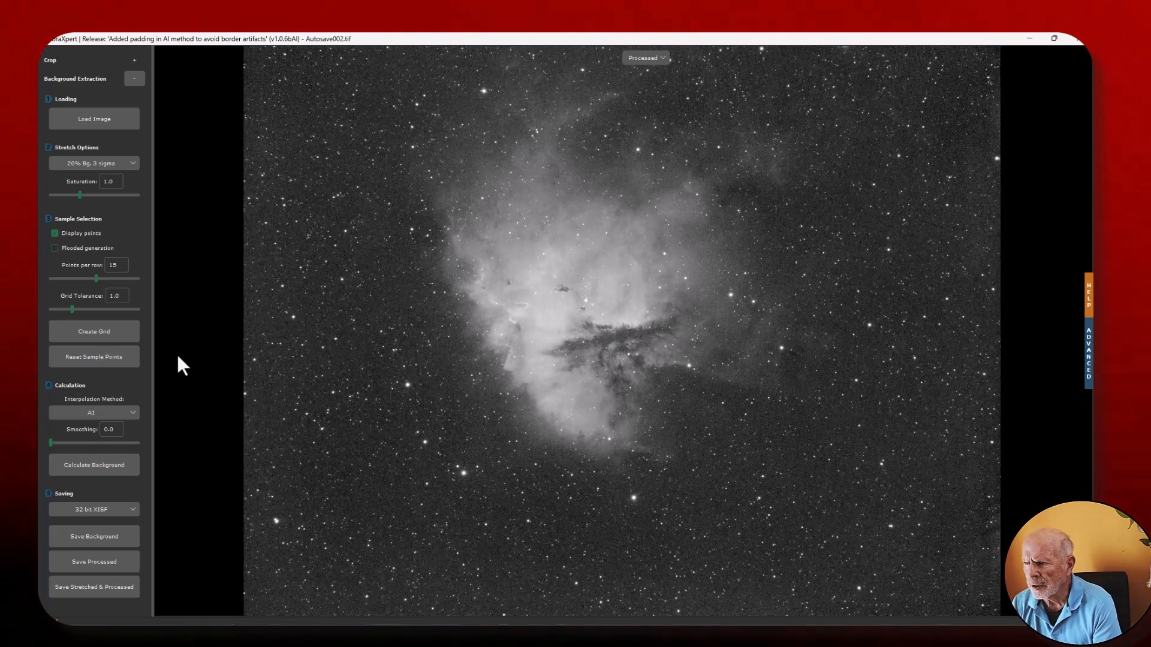
{"action": "left_click", "coordinate": [638, 59]}
{"action": "left_click", "coordinate": [643, 72]}
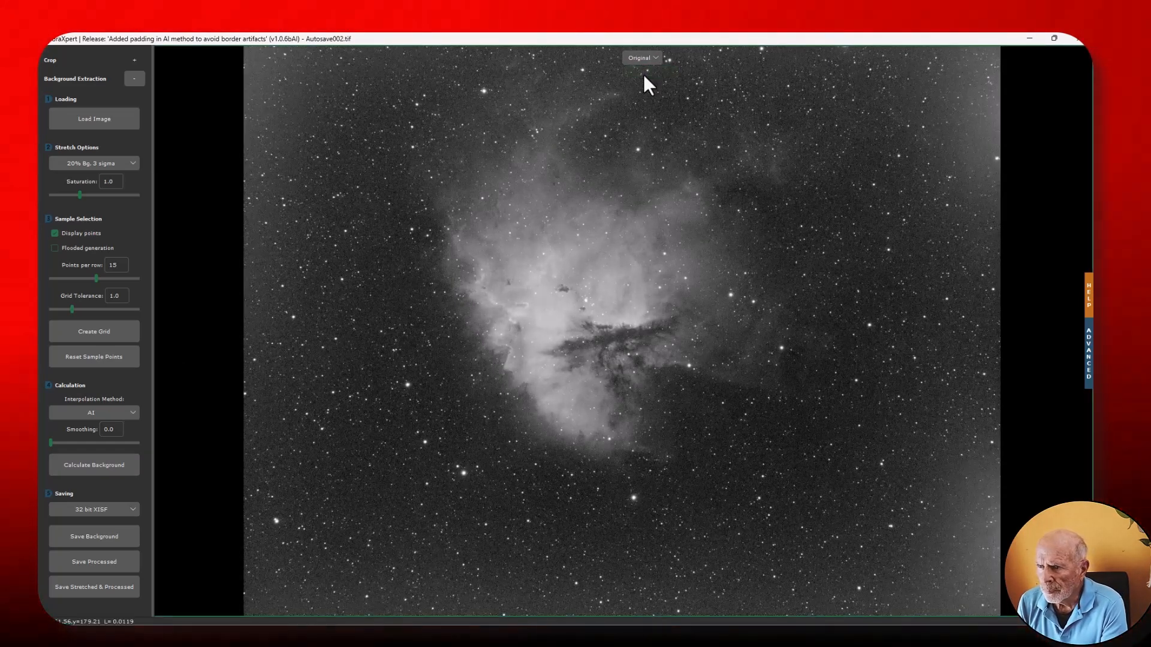
{"action": "left_click", "coordinate": [639, 59]}
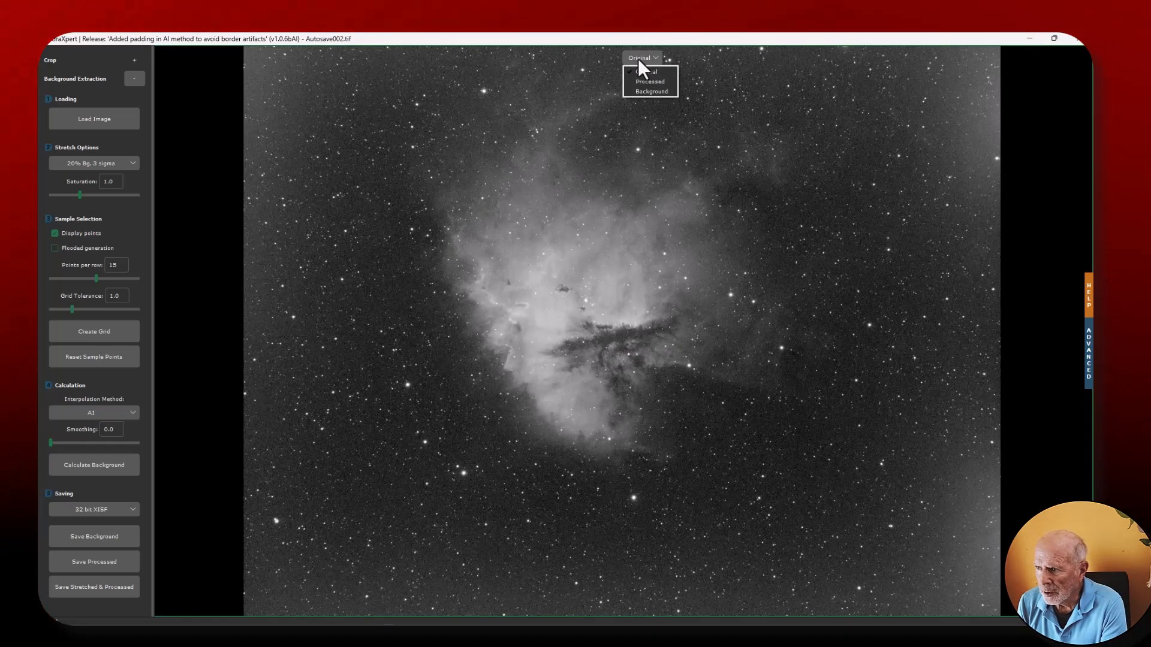
{"action": "left_click", "coordinate": [646, 84]}
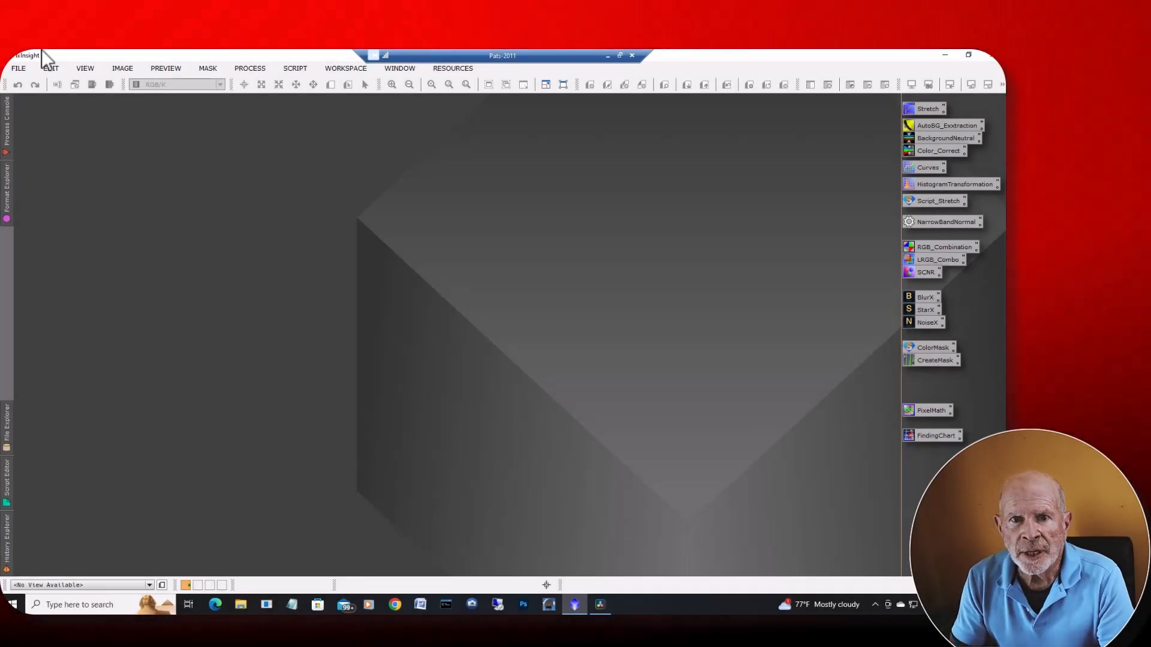
In PixInsight, open the four Pacman_Oct22 XISF images (Ha, O3, O3_Hb and S2) from the NGC 281(4) folder
{"action": "left_click", "coordinate": [19, 67]}
{"action": "left_click", "coordinate": [42, 86]}
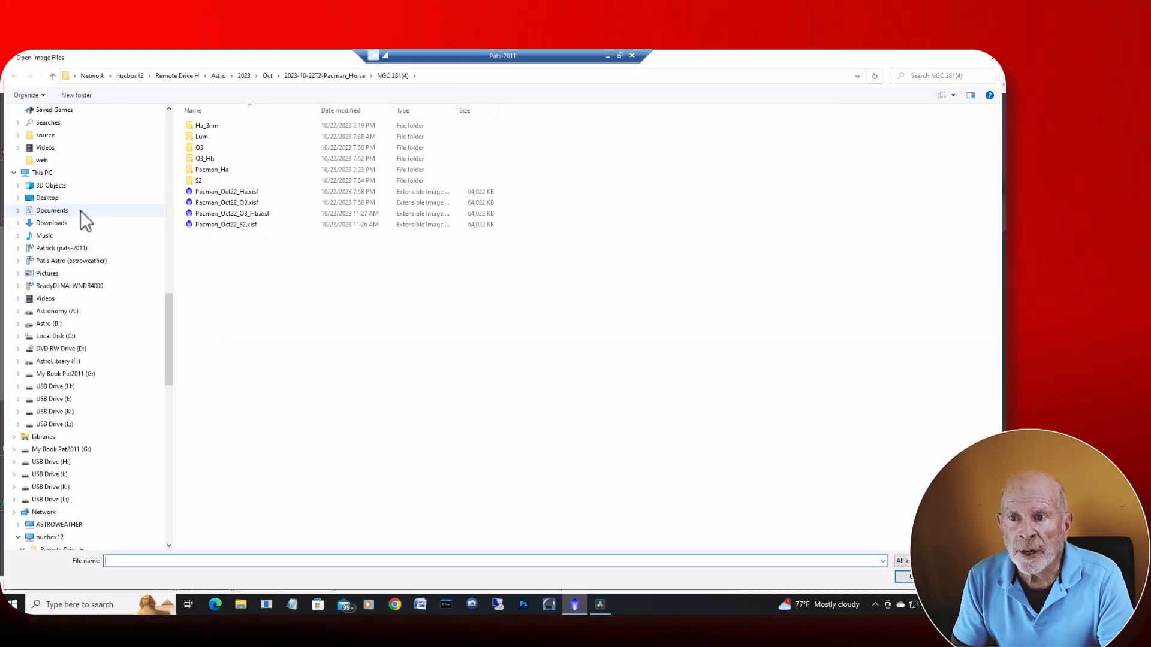
{"action": "left_click", "coordinate": [200, 192]}
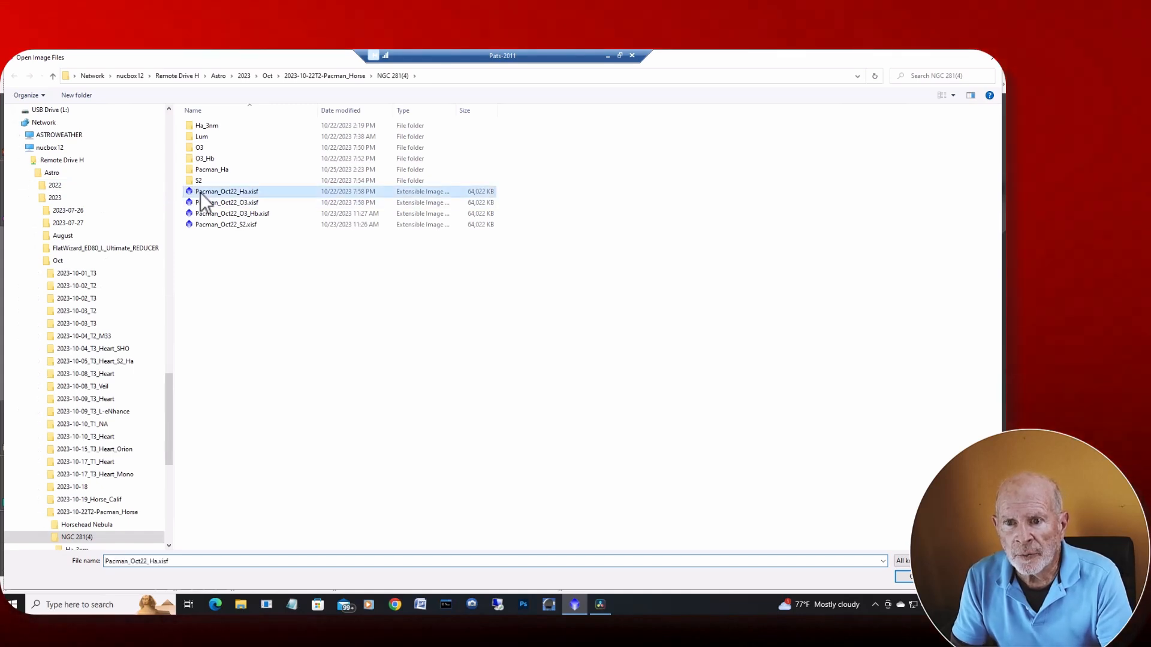
{"action": "left_click", "coordinate": [245, 225], "text": "shift"}
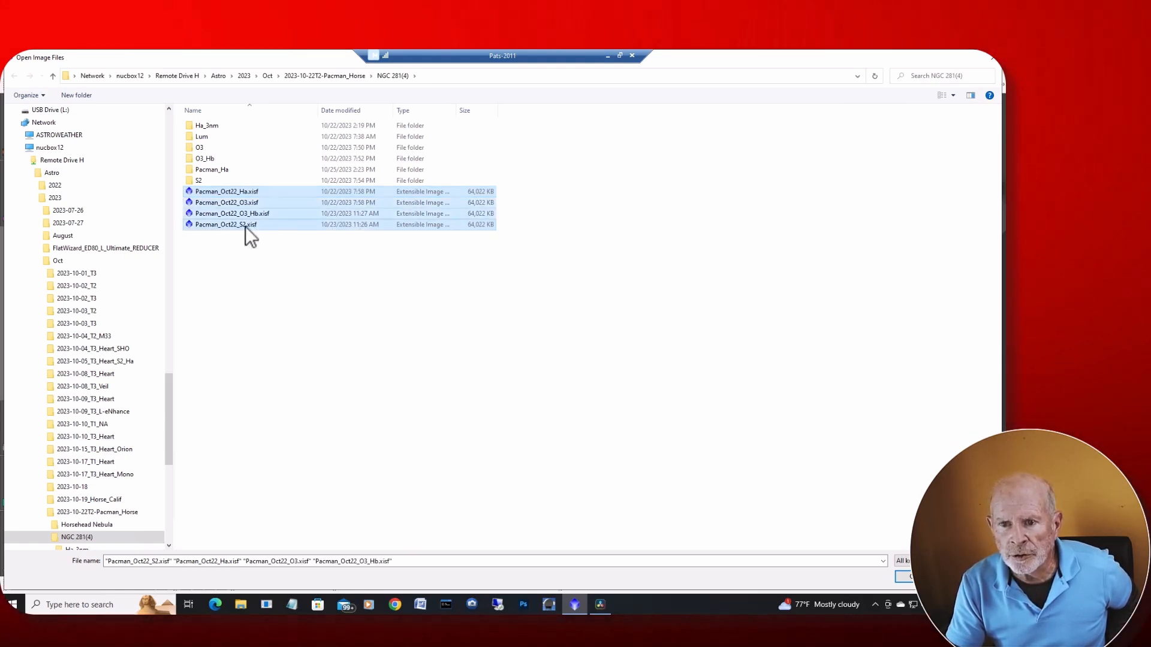
{"action": "left_click", "coordinate": [904, 576]}
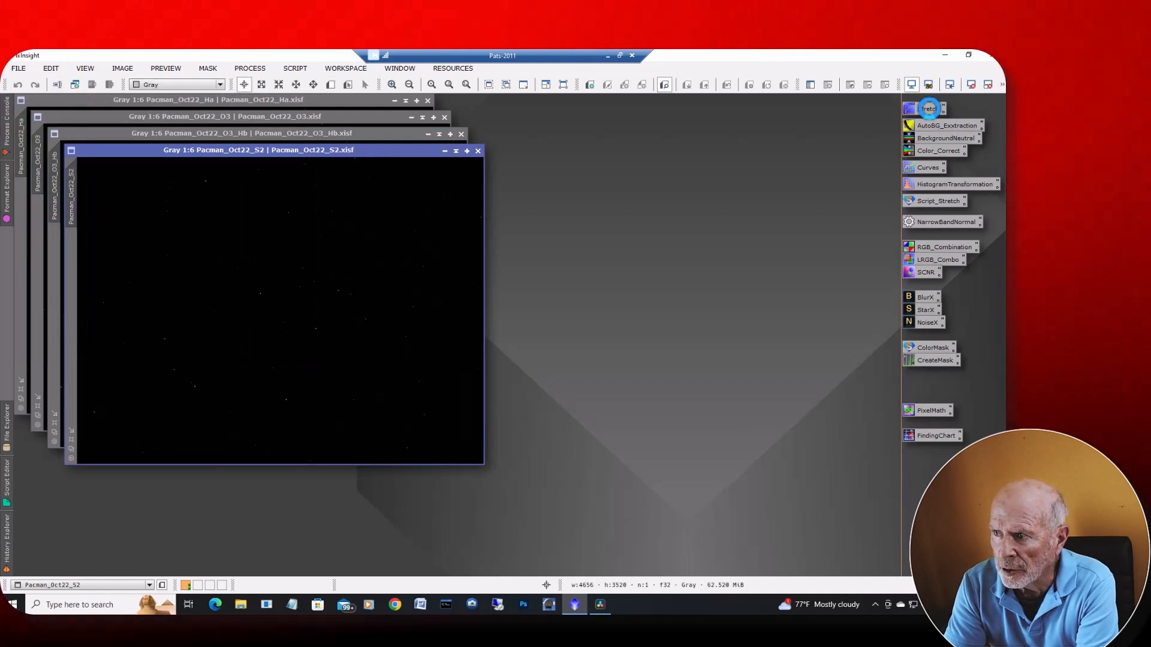
Auto-stretch the display of the Pacman_Oct22 S2, O3_Hb and O3 images with ScreenTransferFunction
{"action": "double_click", "coordinate": [928, 109]}
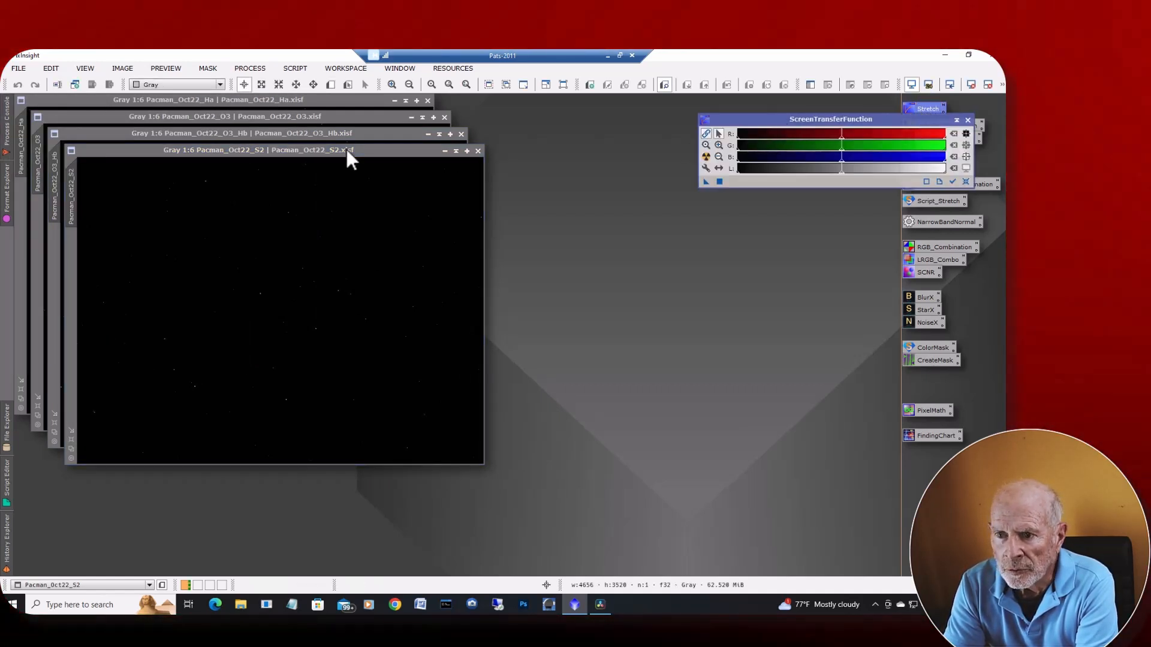
{"action": "left_click", "coordinate": [388, 151]}
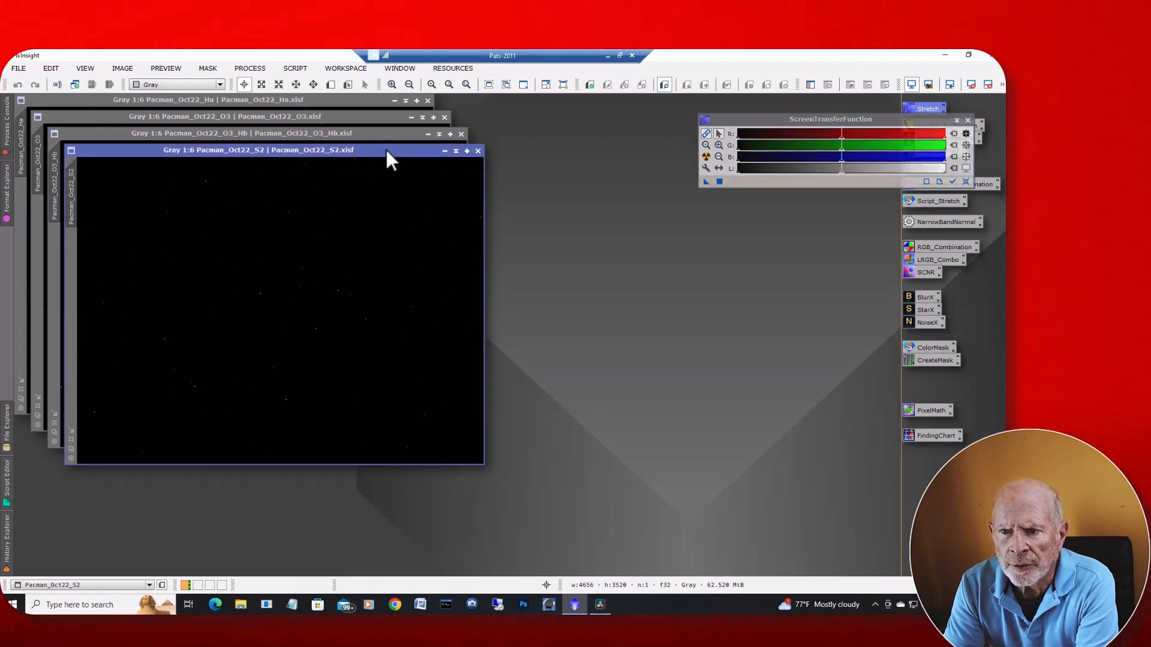
{"action": "left_click", "coordinate": [706, 157]}
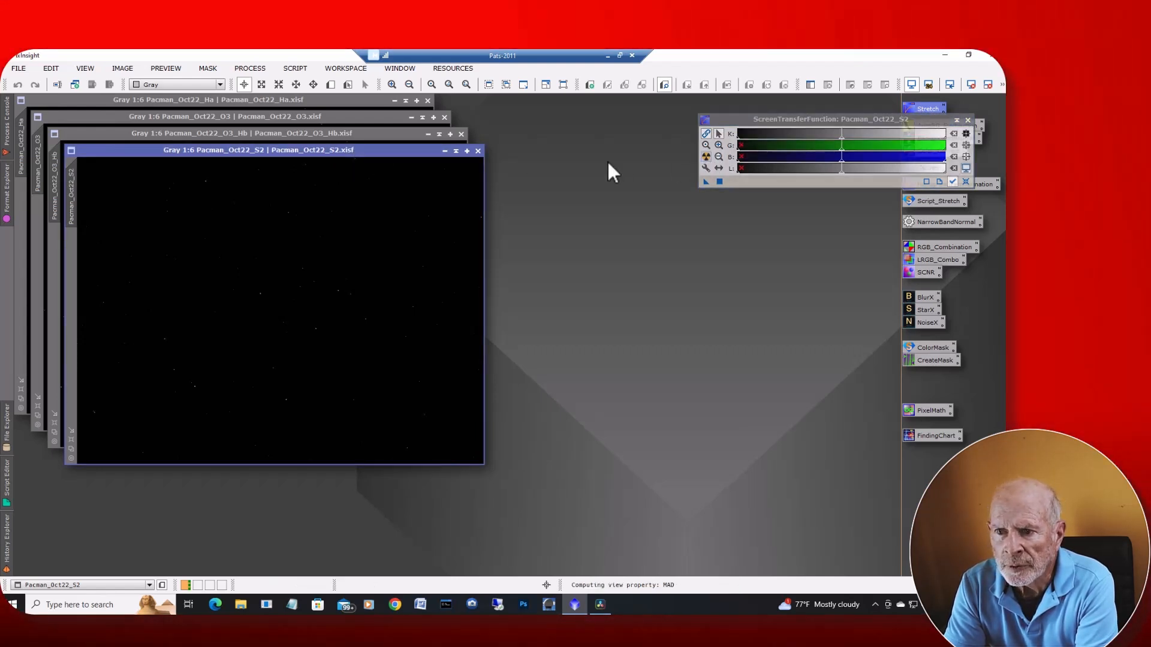
{"action": "left_click", "coordinate": [394, 133]}
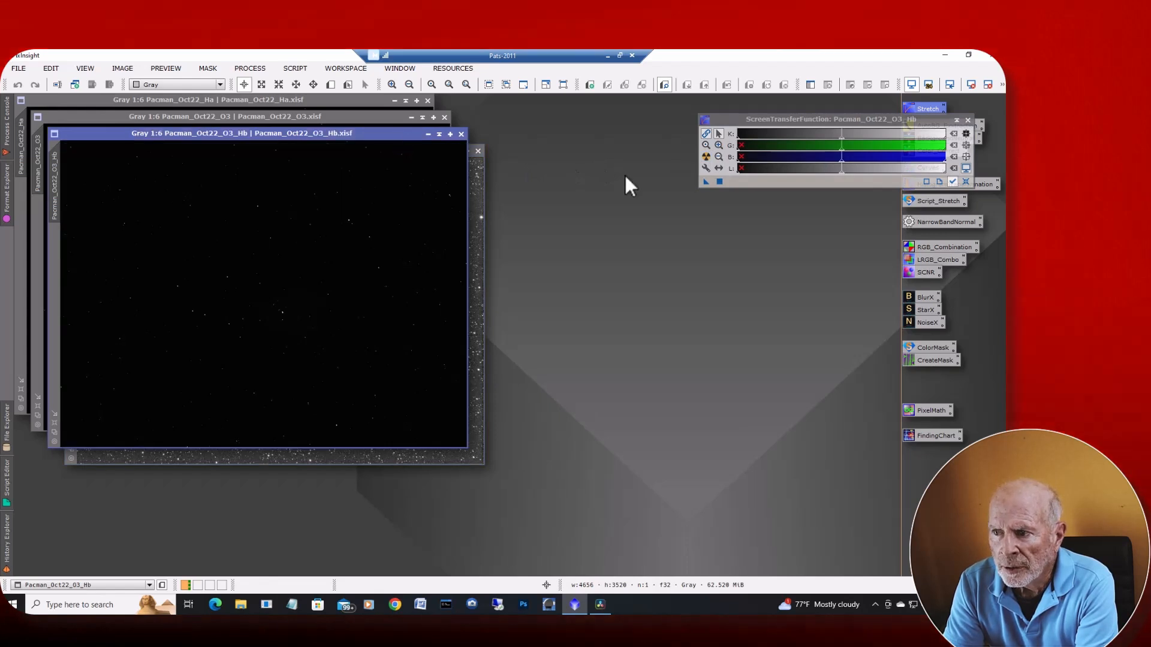
{"action": "left_click", "coordinate": [706, 155]}
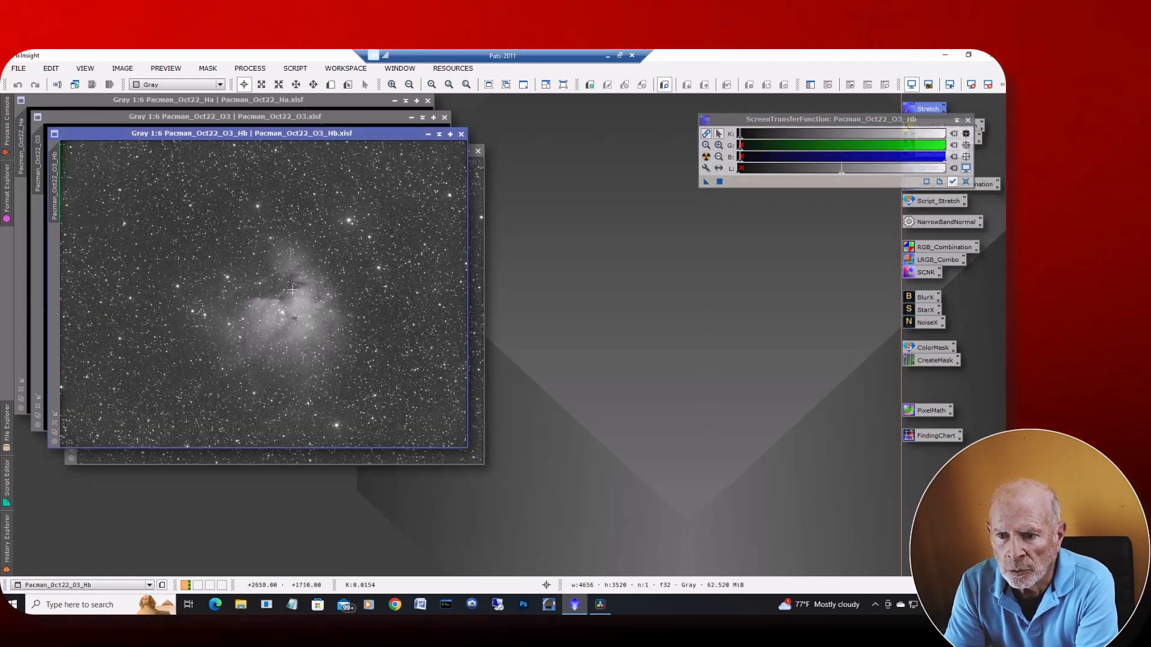
{"action": "left_click", "coordinate": [351, 117]}
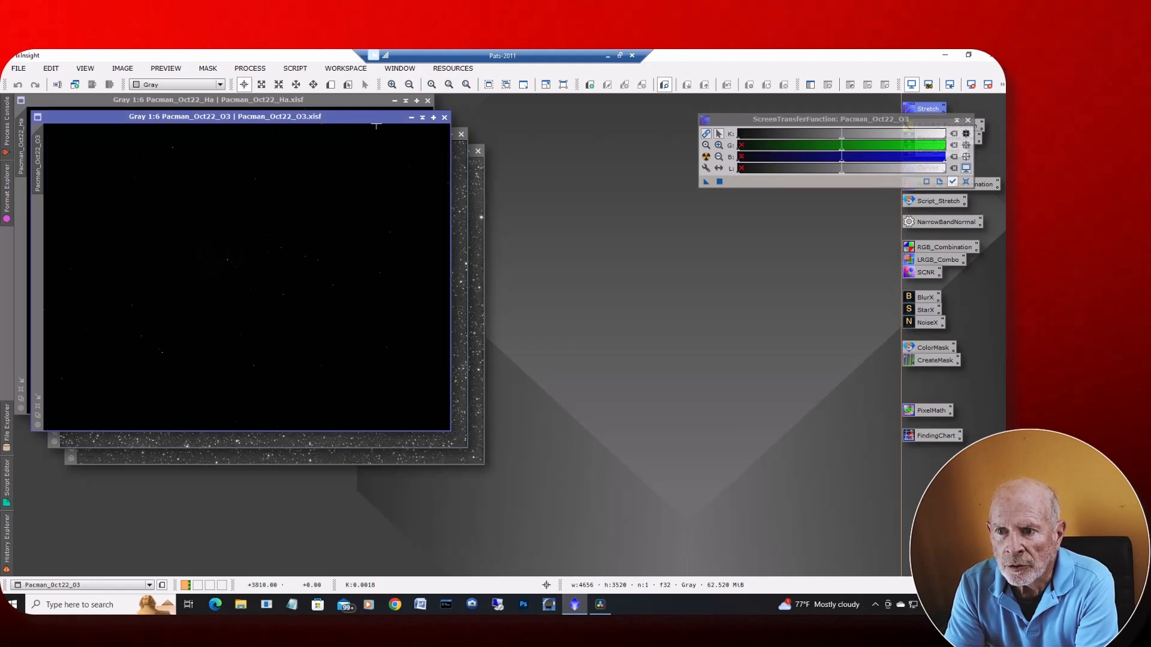
{"action": "left_click", "coordinate": [706, 156]}
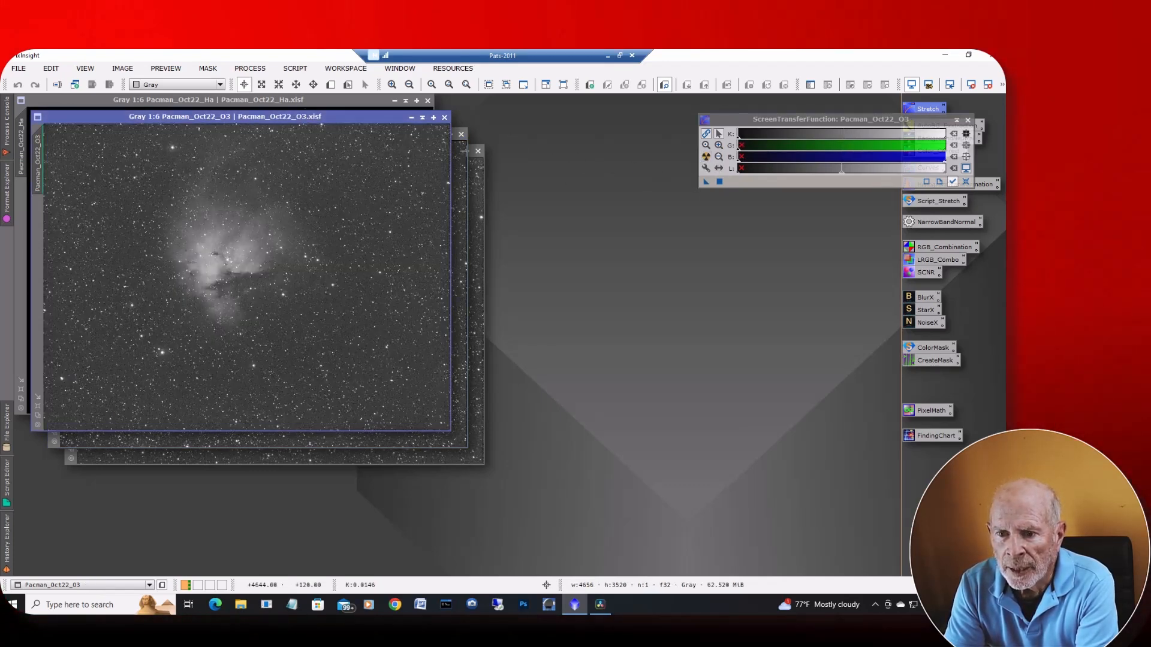
Rotate the Pacman_Oct22_O3_Hb image by 180 degrees and compare its orientation side by side with the O3 image
{"action": "left_click", "coordinate": [460, 254]}
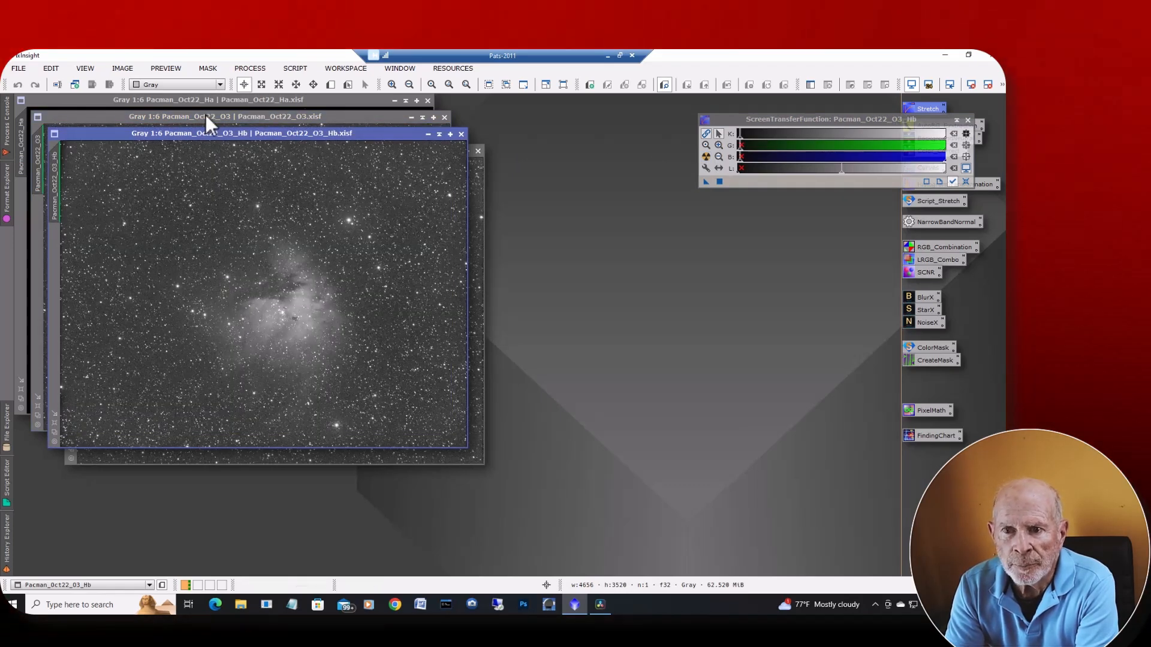
{"action": "left_click", "coordinate": [122, 69]}
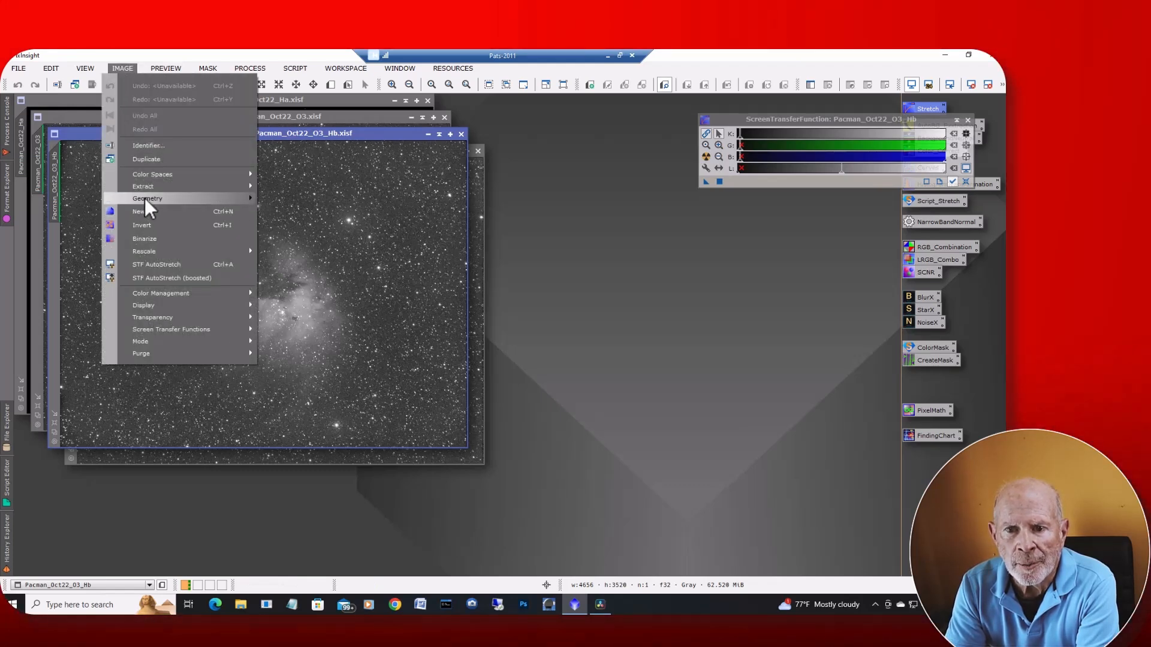
{"action": "mouse_move", "coordinate": [146, 198]}
{"action": "left_click", "coordinate": [294, 200]}
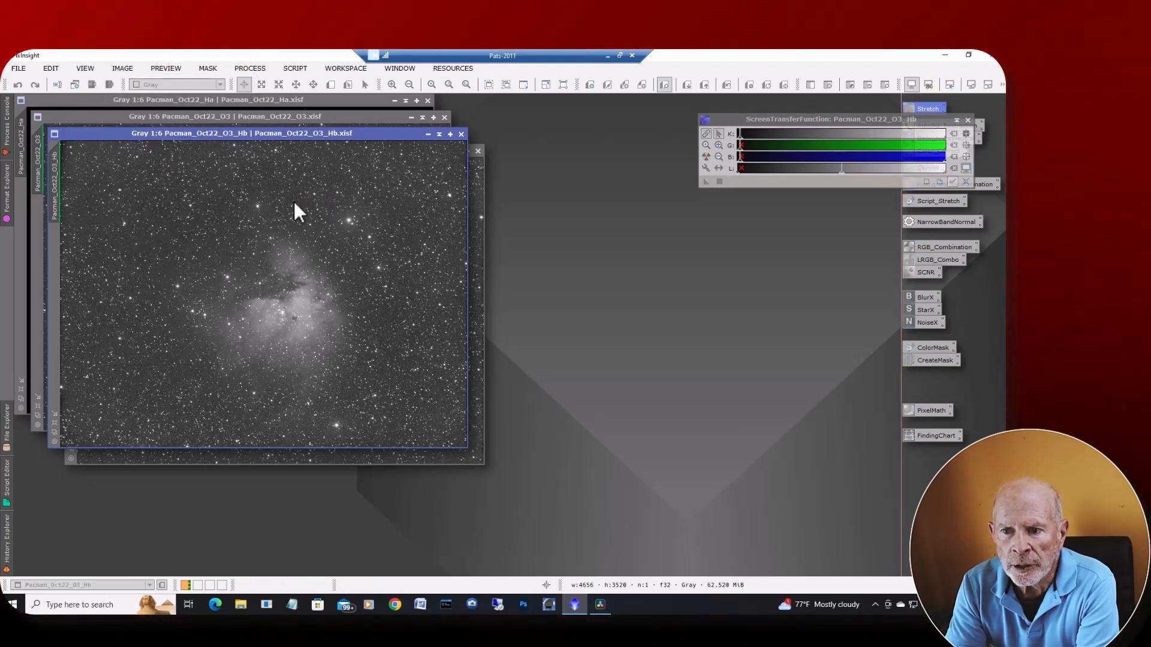
{"action": "left_click_drag", "start_coordinate": [283, 134], "coordinate": [657, 125]}
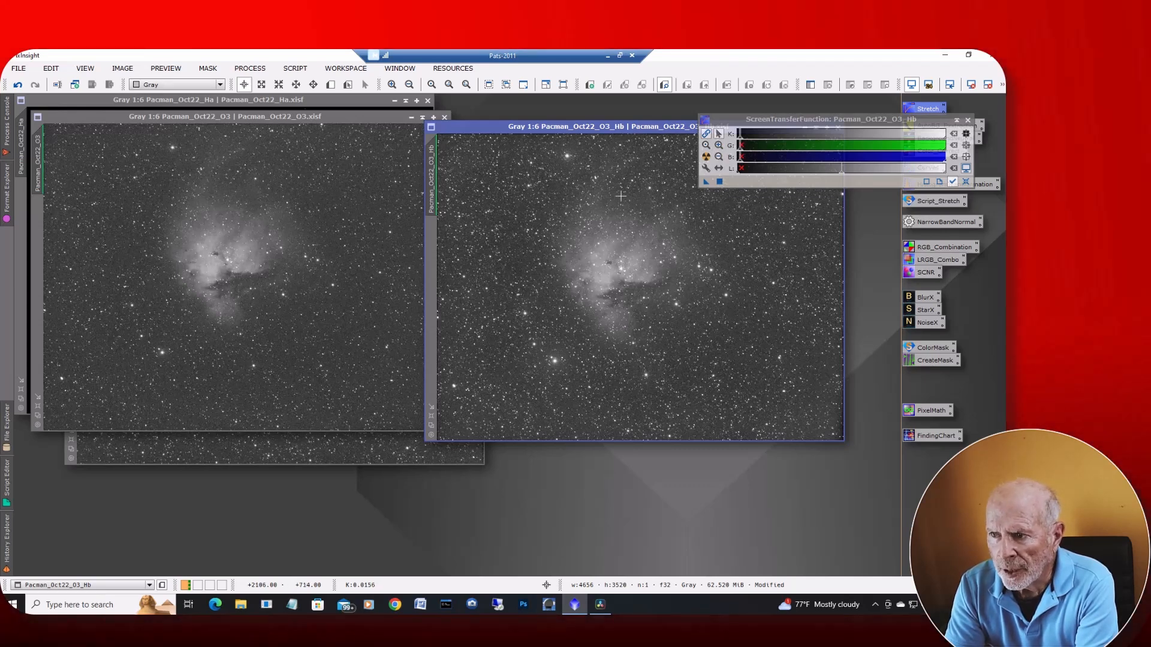
{"action": "left_click_drag", "start_coordinate": [664, 127], "coordinate": [297, 153]}
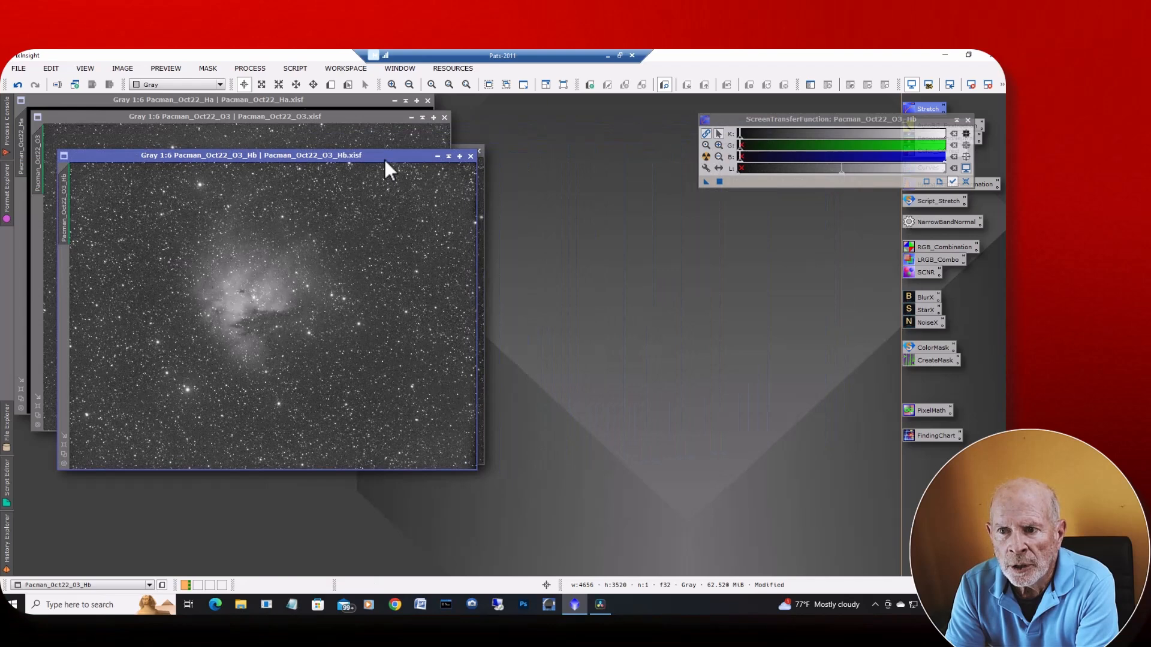
Auto-stretch the display of the Pacman_Oct22_Ha image with ScreenTransferFunction and move its window clear of the others
{"action": "left_click", "coordinate": [344, 102]}
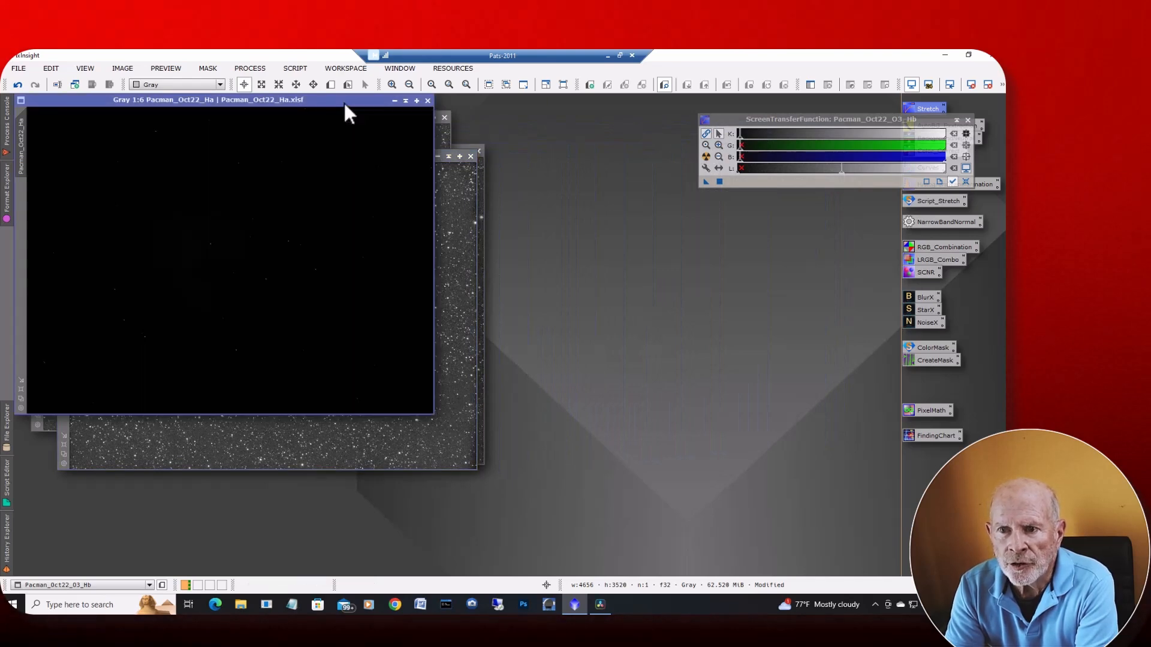
{"action": "left_click", "coordinate": [706, 157]}
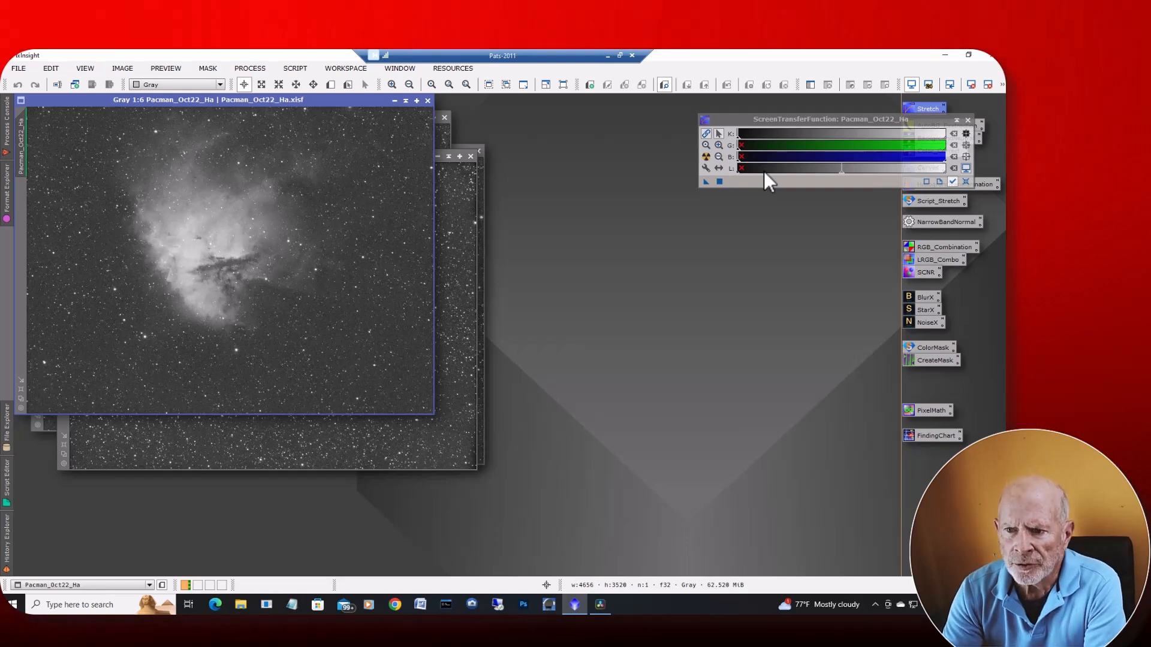
{"action": "left_click_drag", "start_coordinate": [347, 100], "coordinate": [569, 204]}
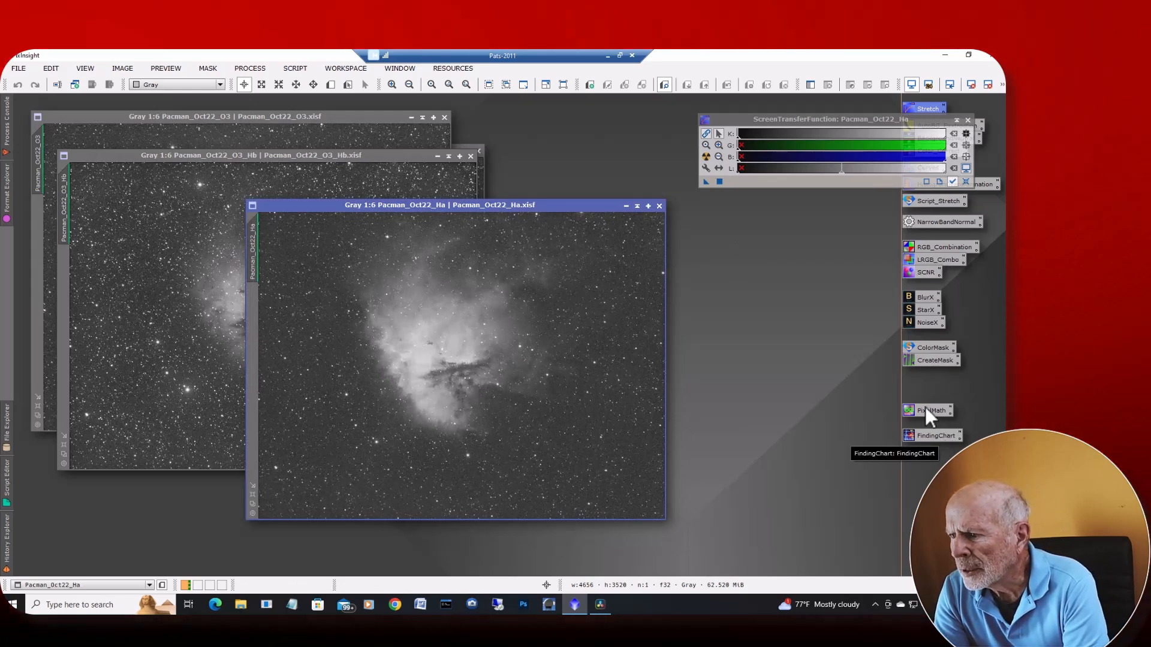
Open the StarAlignment process and set the Pacman_Oct22_Ha view as the reference image
{"action": "left_click", "coordinate": [258, 66]}
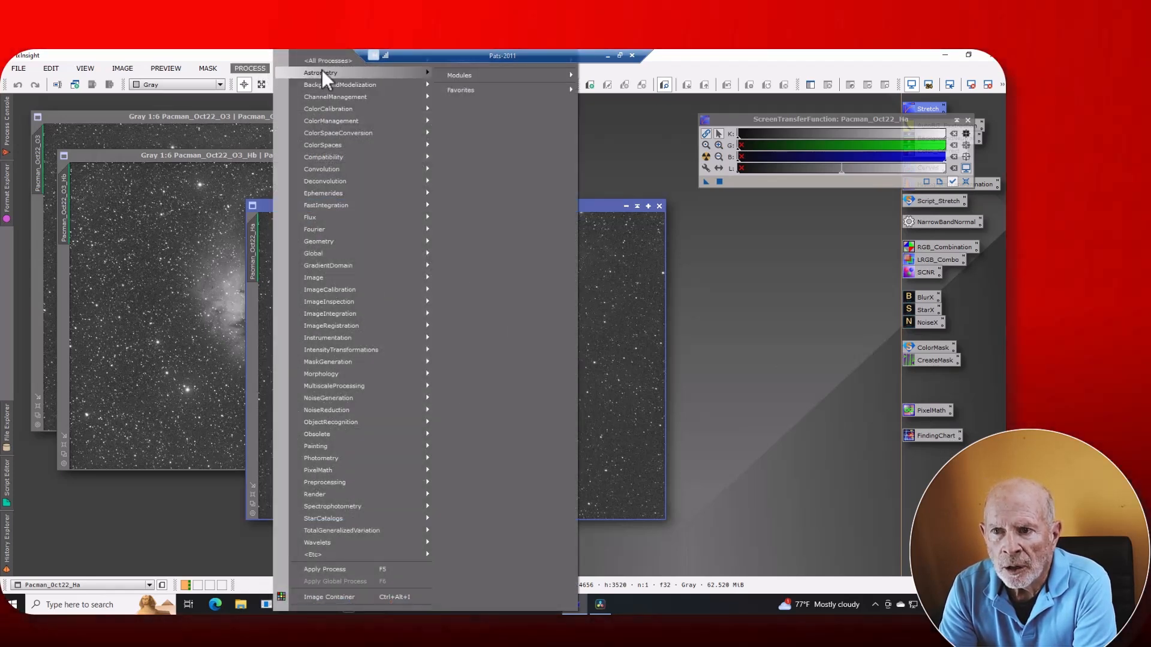
{"action": "mouse_move", "coordinate": [336, 62]}
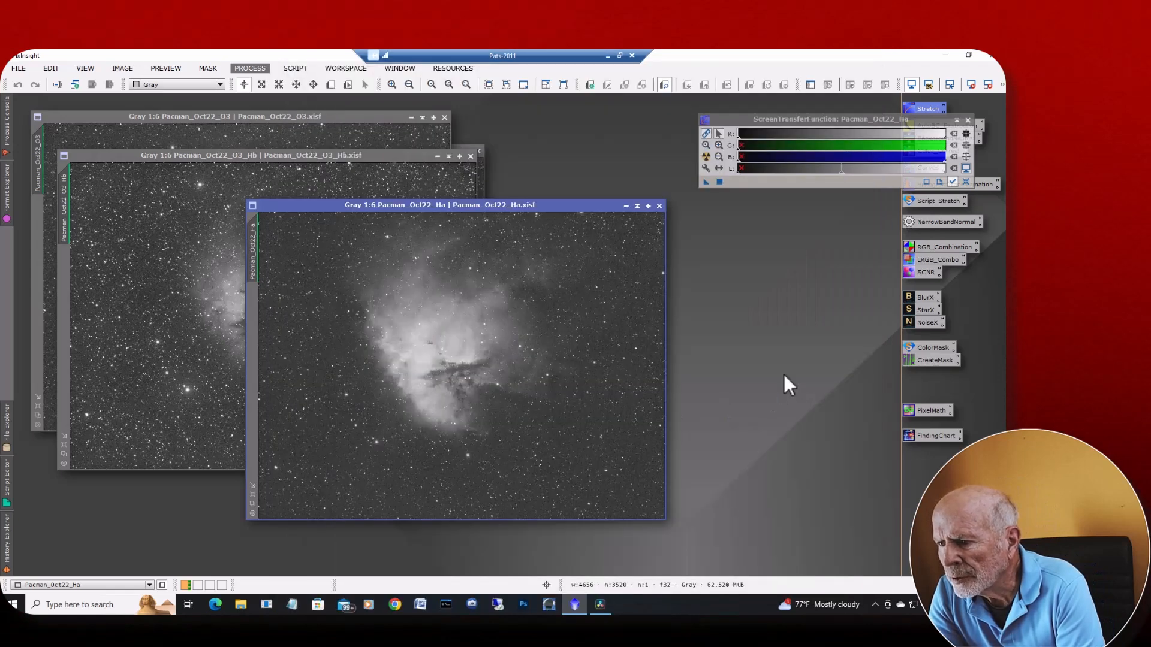
{"action": "left_click", "coordinate": [775, 374]}
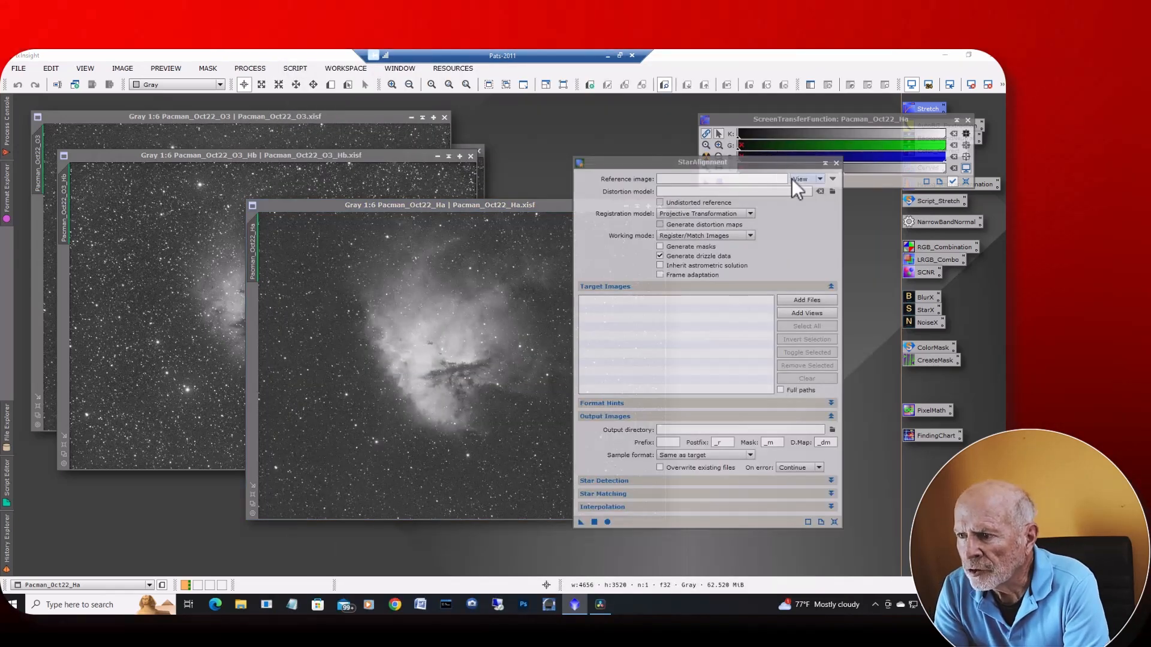
{"action": "left_click", "coordinate": [833, 178]}
{"action": "left_click", "coordinate": [508, 302]}
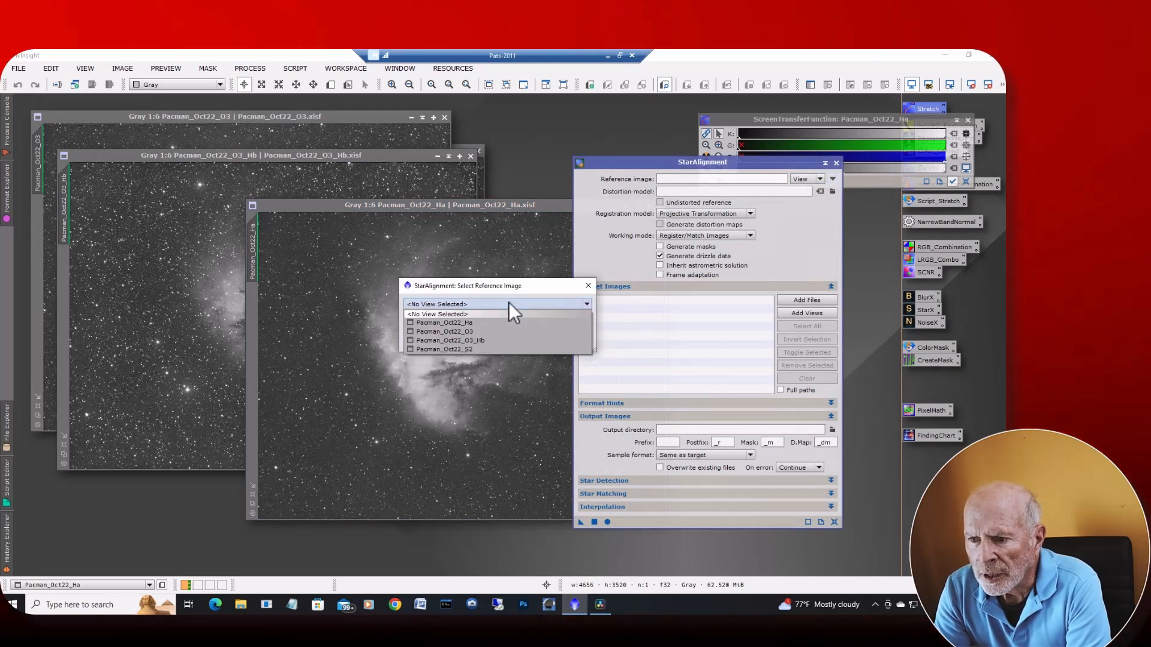
{"action": "left_click", "coordinate": [483, 321]}
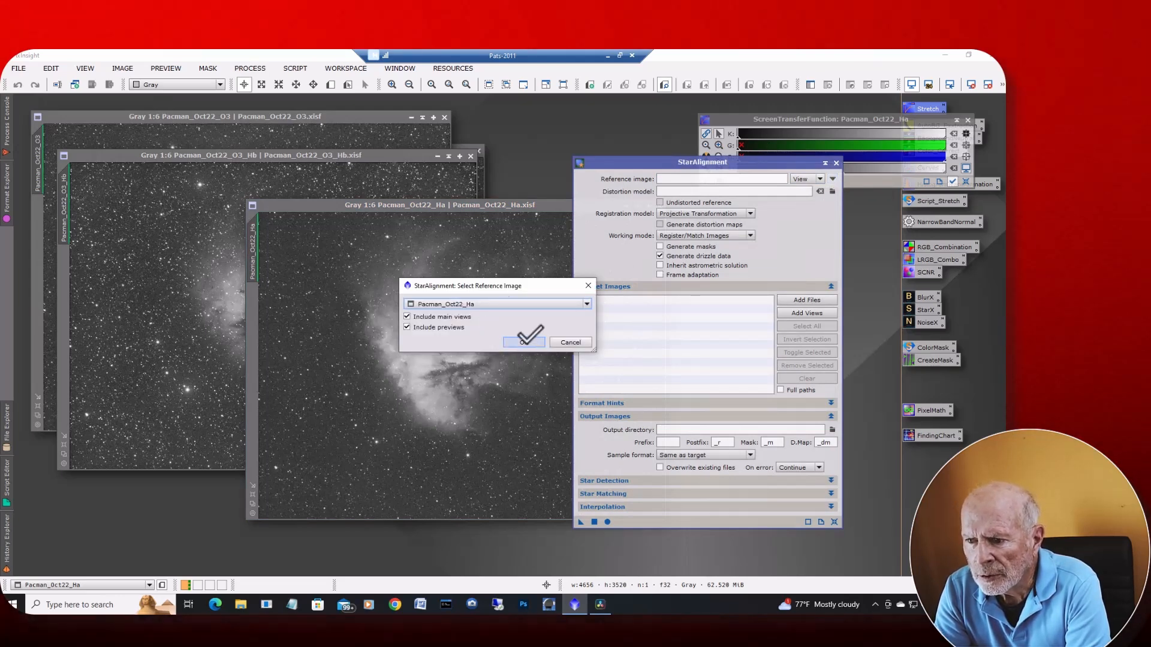
{"action": "left_click", "coordinate": [524, 342]}
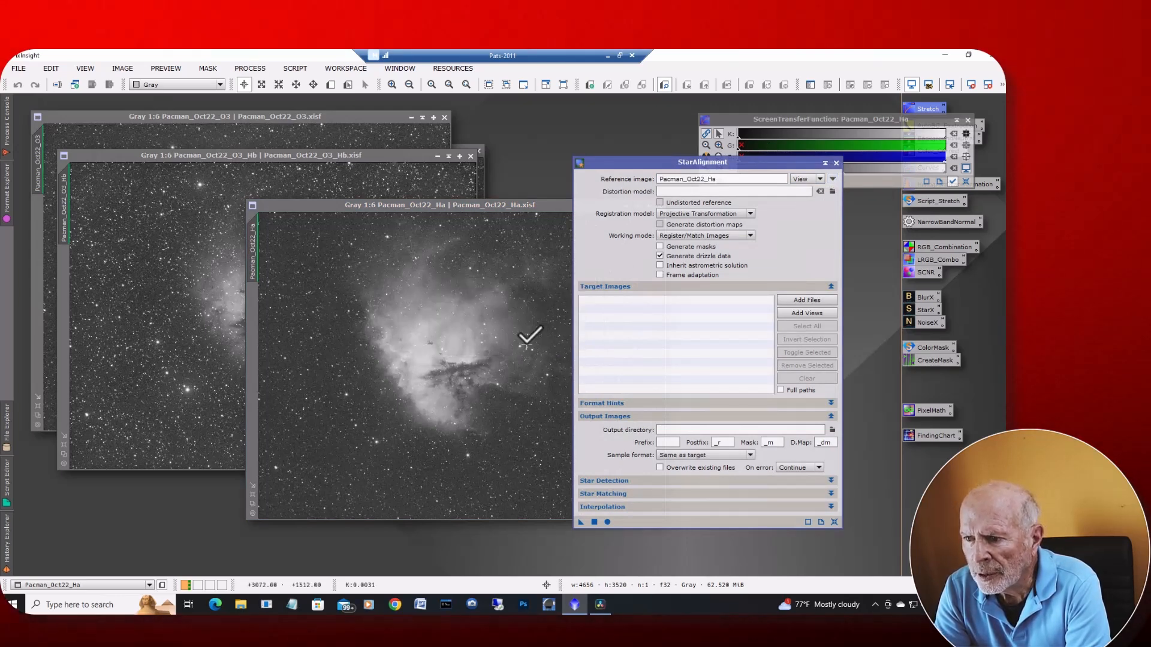
Register the Pacman_Oct22 O3, O3_Hb and S2 views to the reference without generating drizzle data, and collapse StarAlignment
{"action": "left_click", "coordinate": [808, 314]}
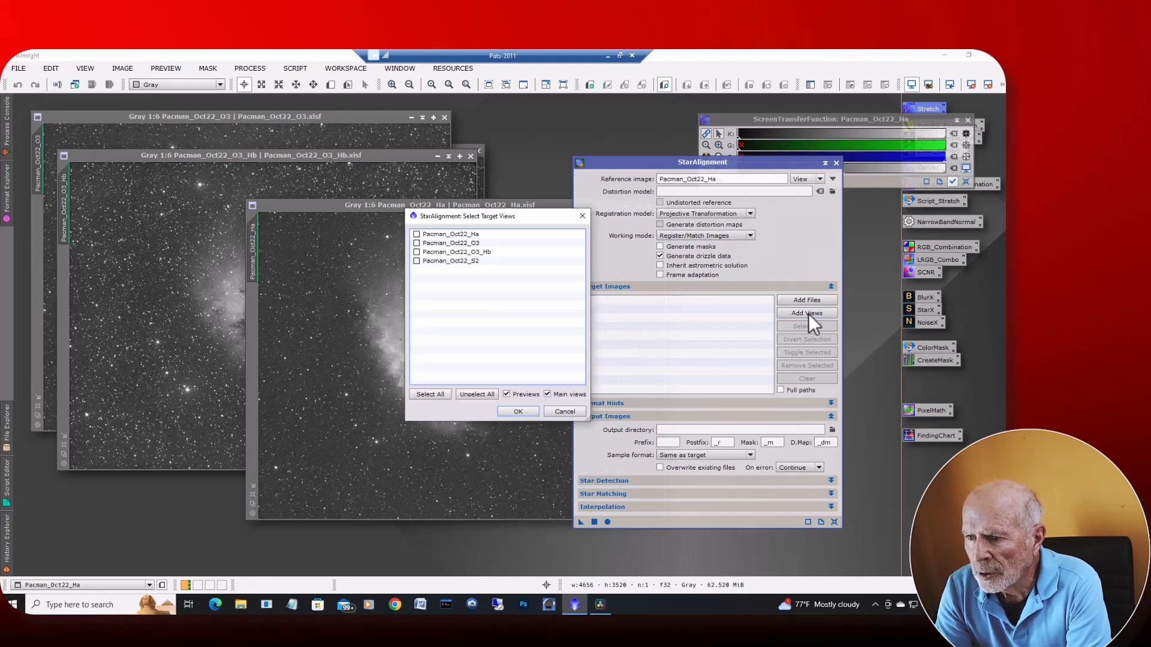
{"action": "left_click", "coordinate": [418, 243]}
{"action": "left_click", "coordinate": [416, 252]}
{"action": "left_click", "coordinate": [491, 264]}
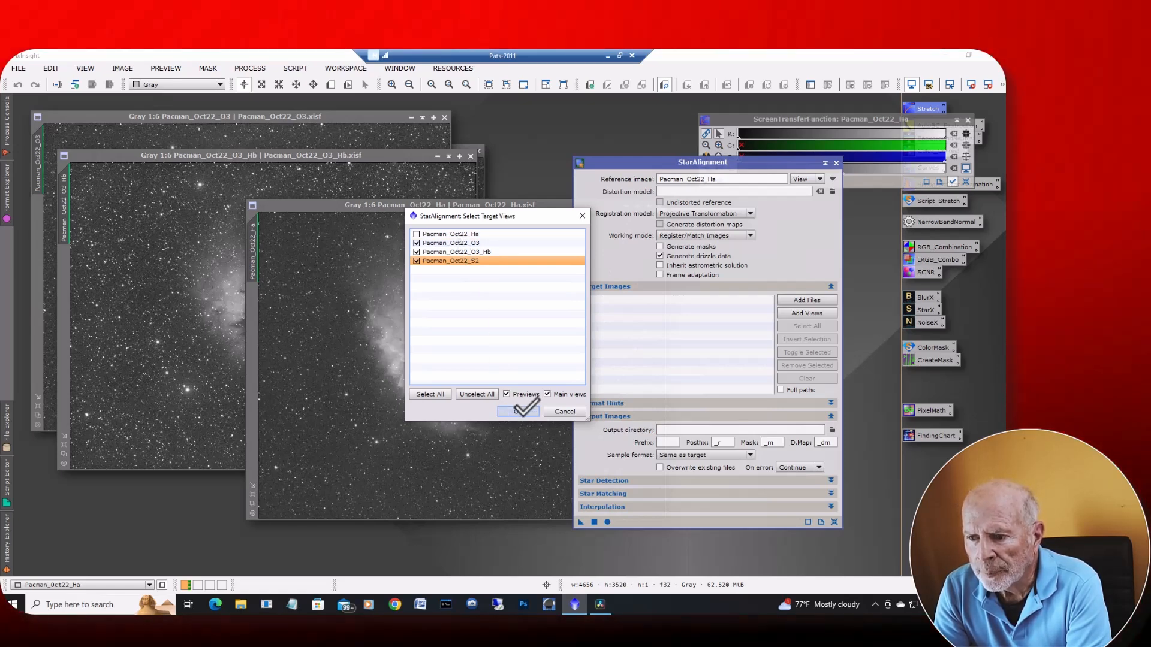
{"action": "left_click", "coordinate": [519, 411]}
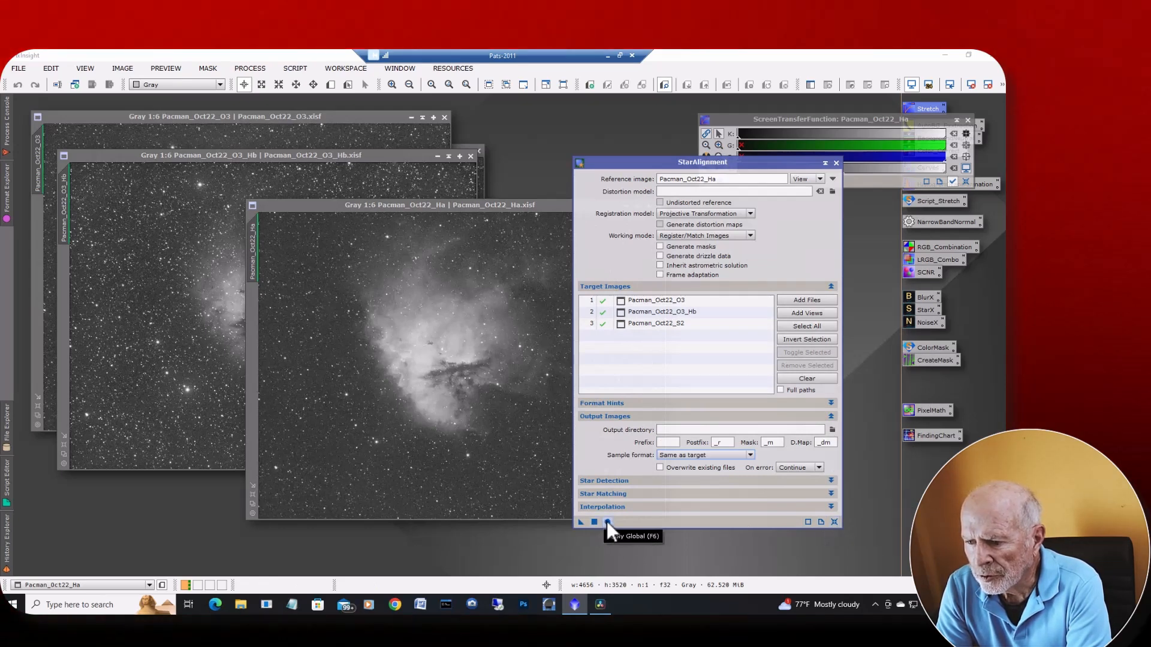
{"action": "left_click", "coordinate": [606, 521]}
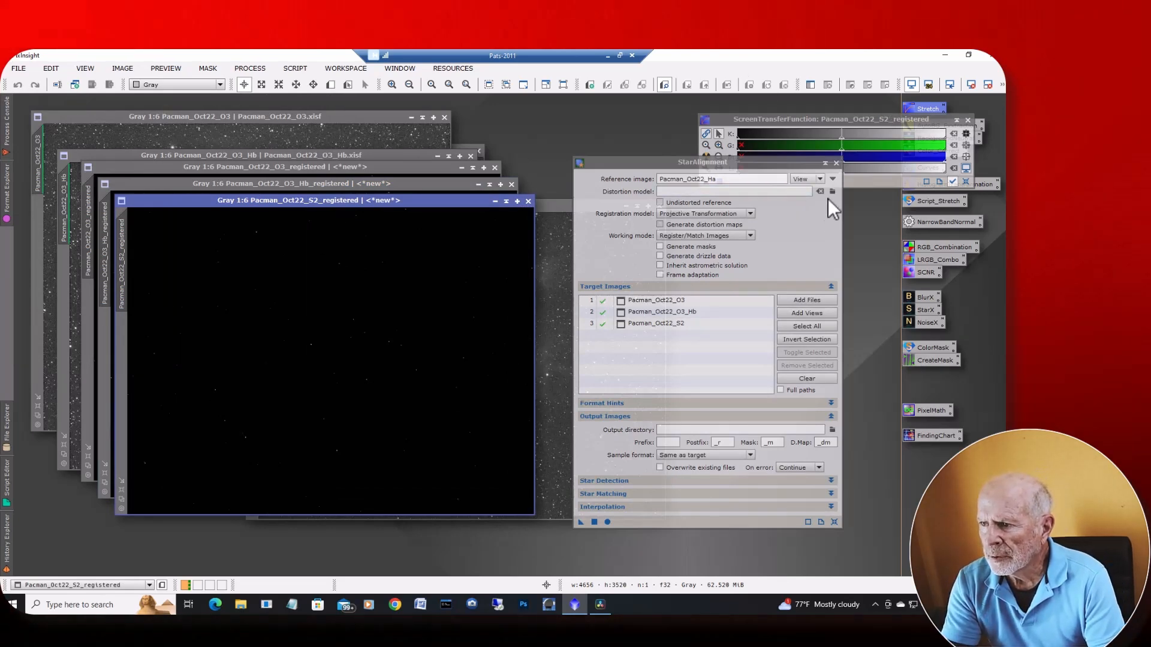
{"action": "left_click", "coordinate": [825, 164]}
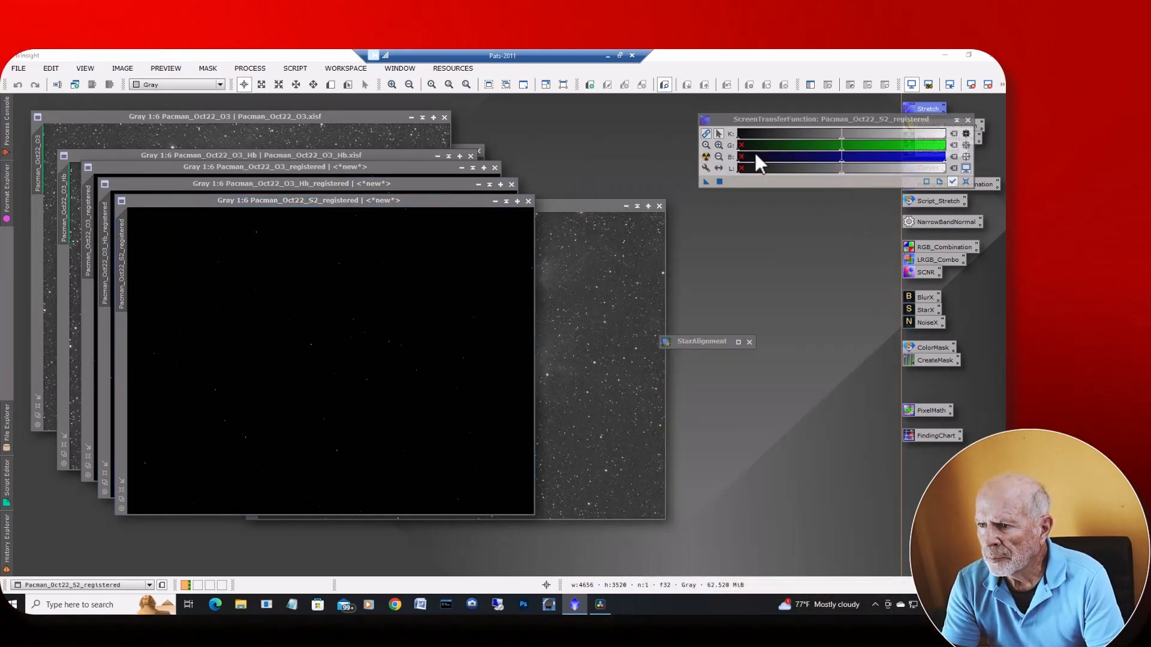
Auto-stretch the display of the registered S2, O3_Hb and O3 images with ScreenTransferFunction
{"action": "left_click", "coordinate": [706, 156]}
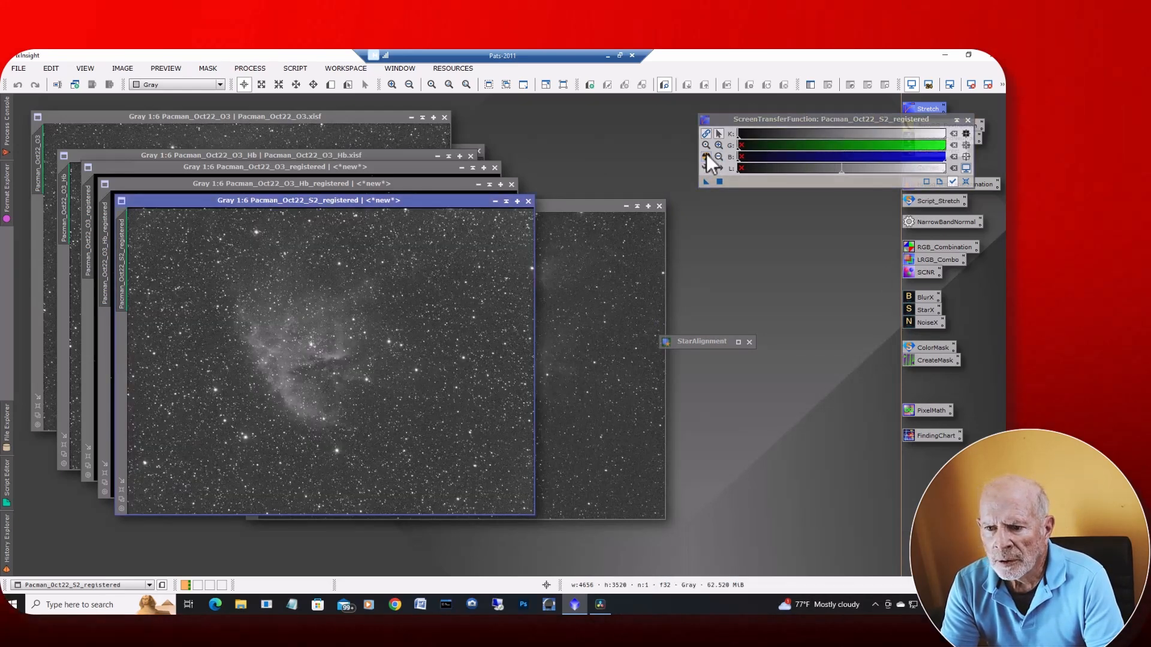
{"action": "left_click", "coordinate": [448, 183]}
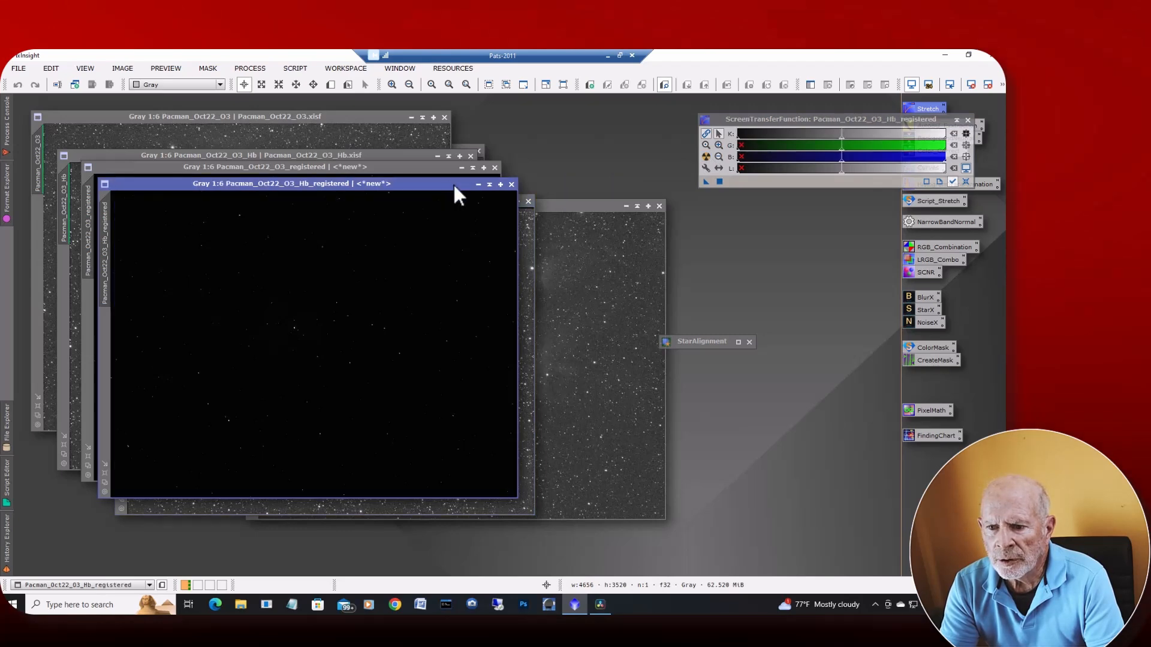
{"action": "left_click", "coordinate": [710, 153]}
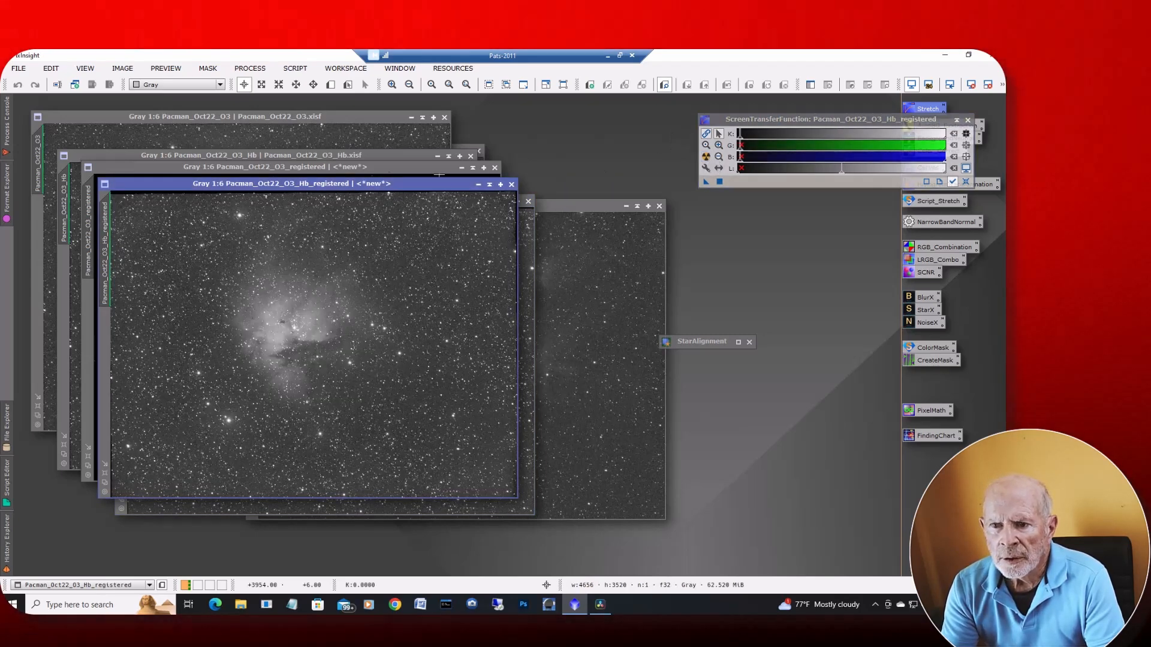
{"action": "left_click", "coordinate": [384, 166]}
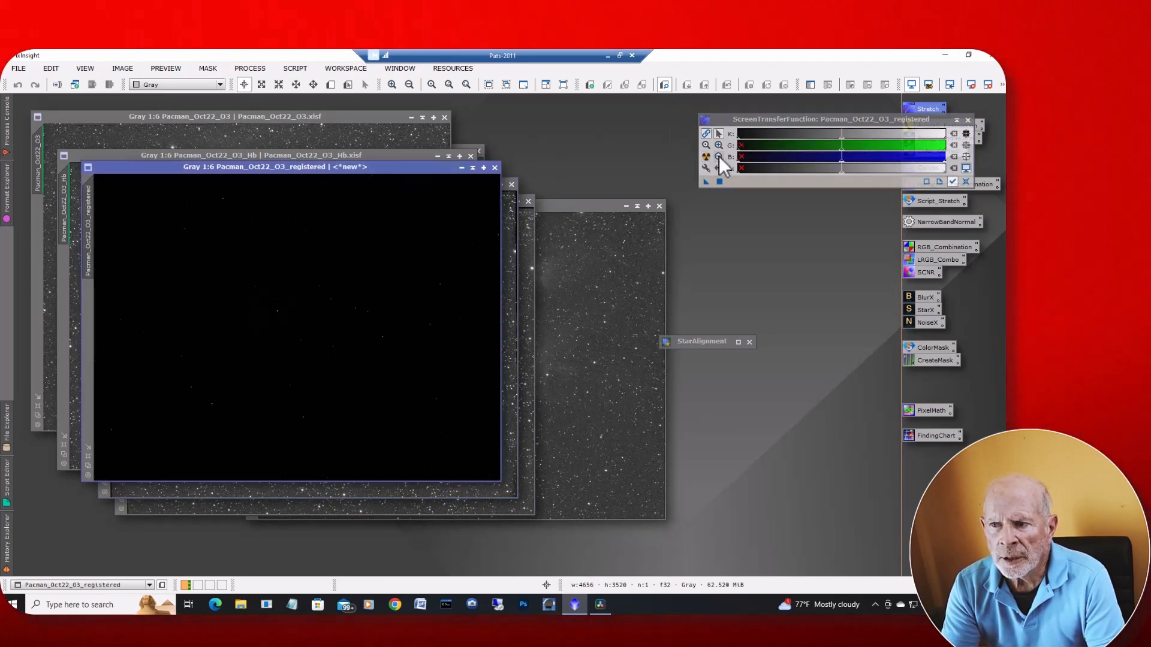
{"action": "left_click", "coordinate": [707, 156]}
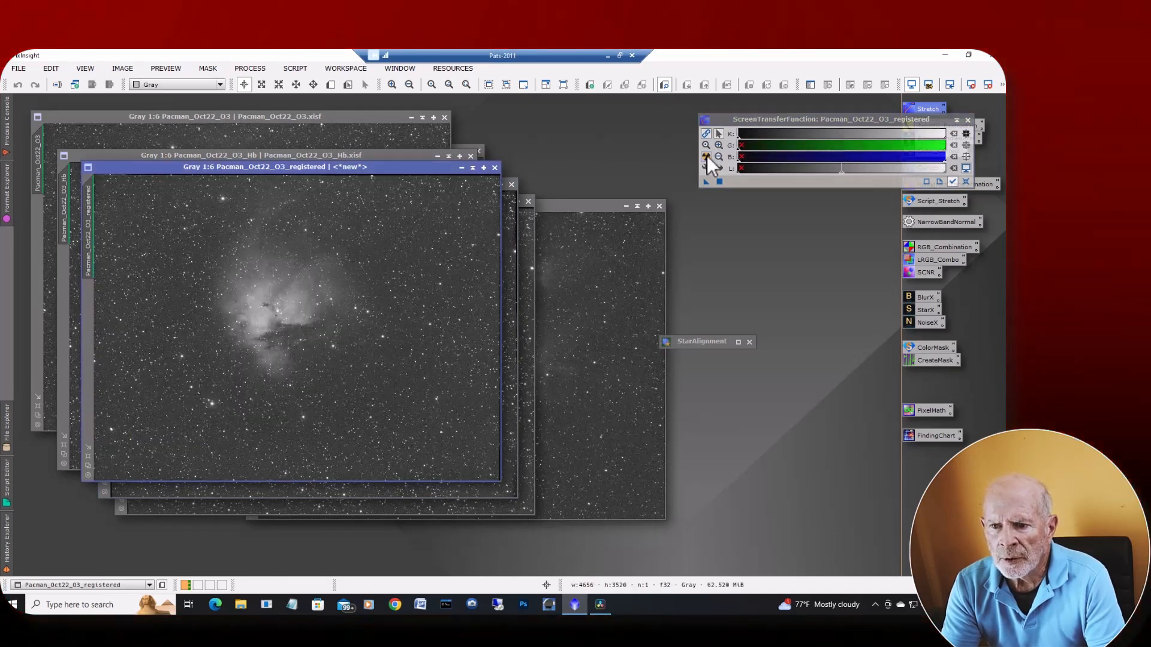
Close the unregistered O3, O3_Hb and S2 images and rearrange the Ha and registered image windows
{"action": "left_click_drag", "start_coordinate": [433, 168], "coordinate": [684, 252]}
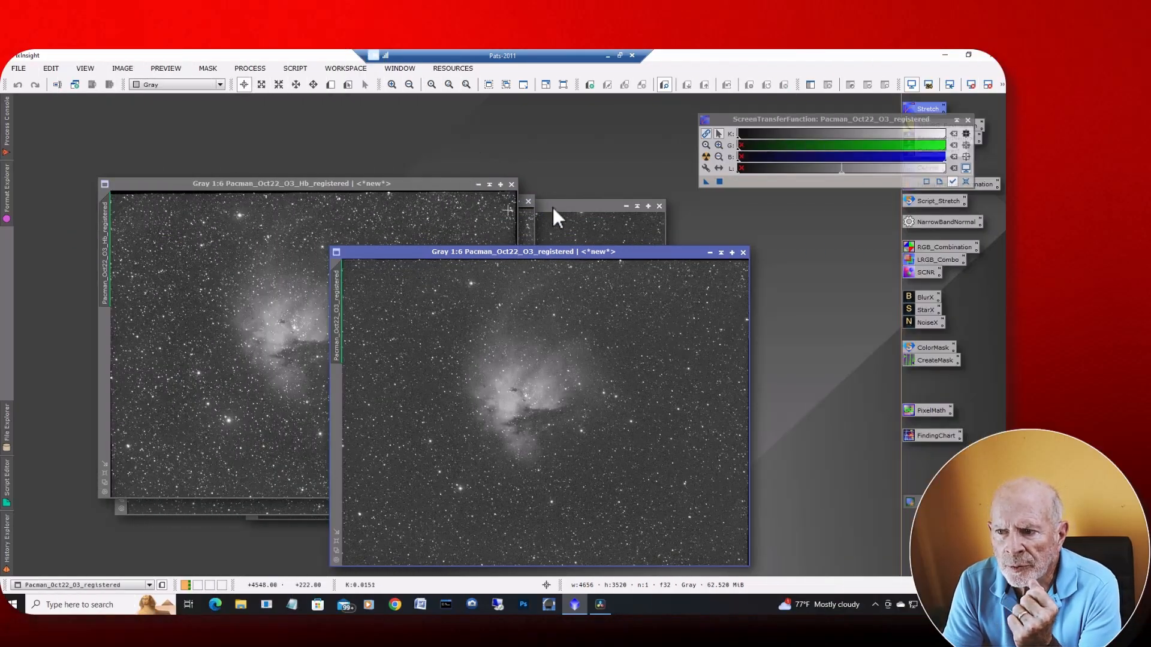
{"action": "left_click", "coordinate": [581, 206]}
{"action": "left_click_drag", "start_coordinate": [577, 206], "coordinate": [364, 110]}
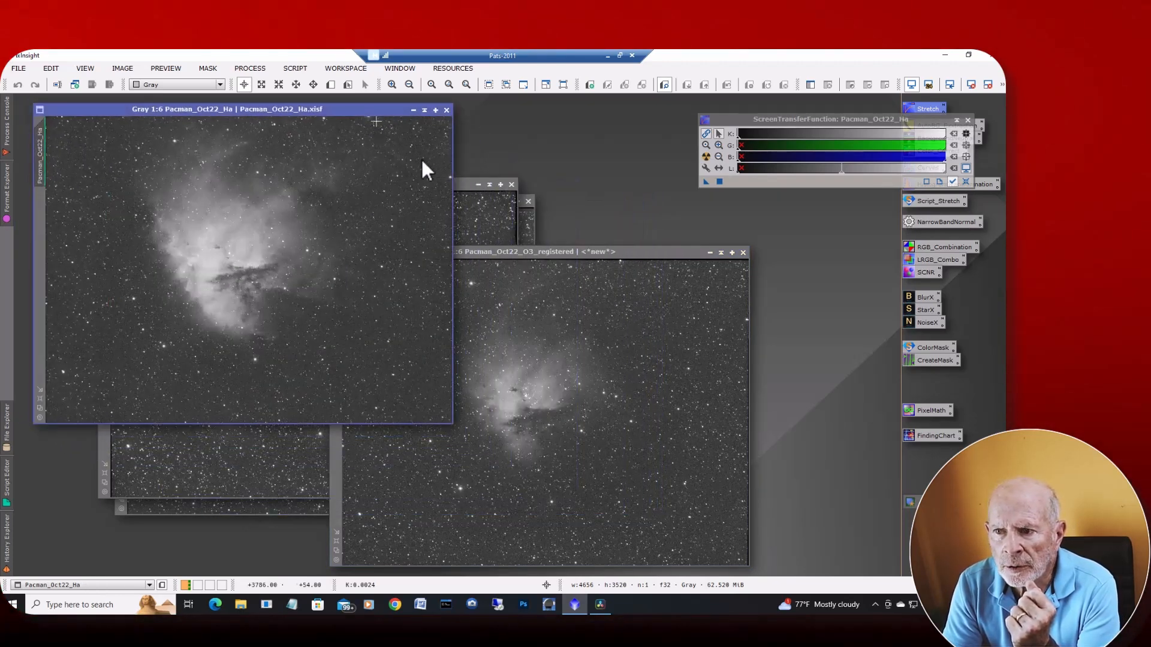
{"action": "left_click", "coordinate": [467, 193]}
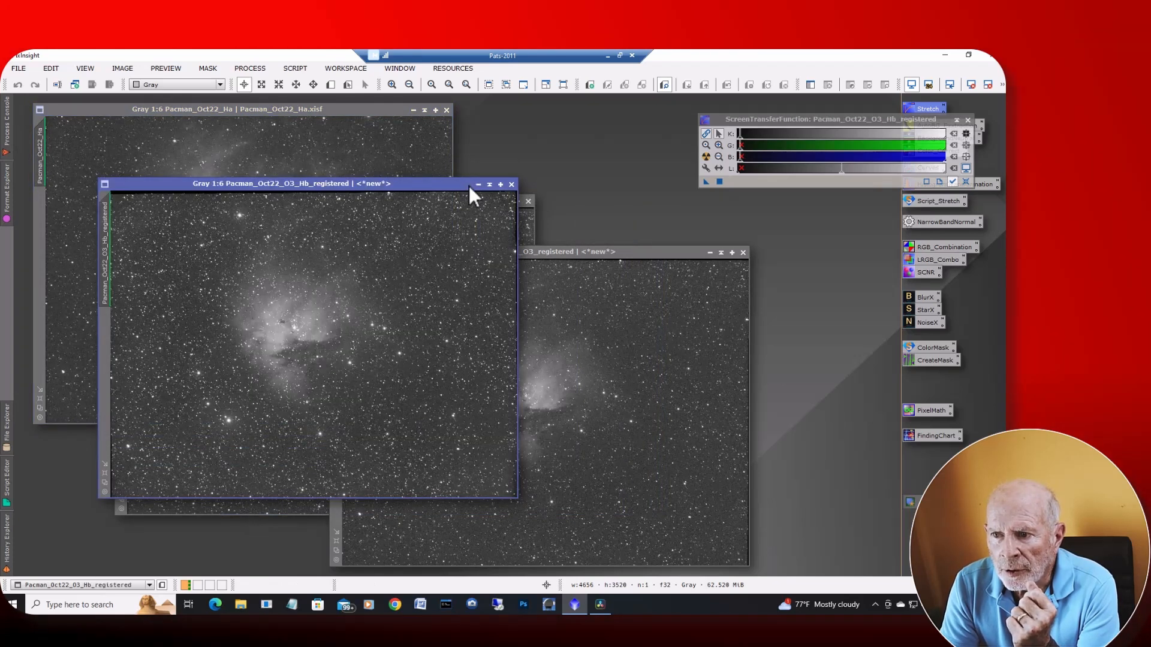
{"action": "left_click_drag", "start_coordinate": [473, 183], "coordinate": [419, 128]}
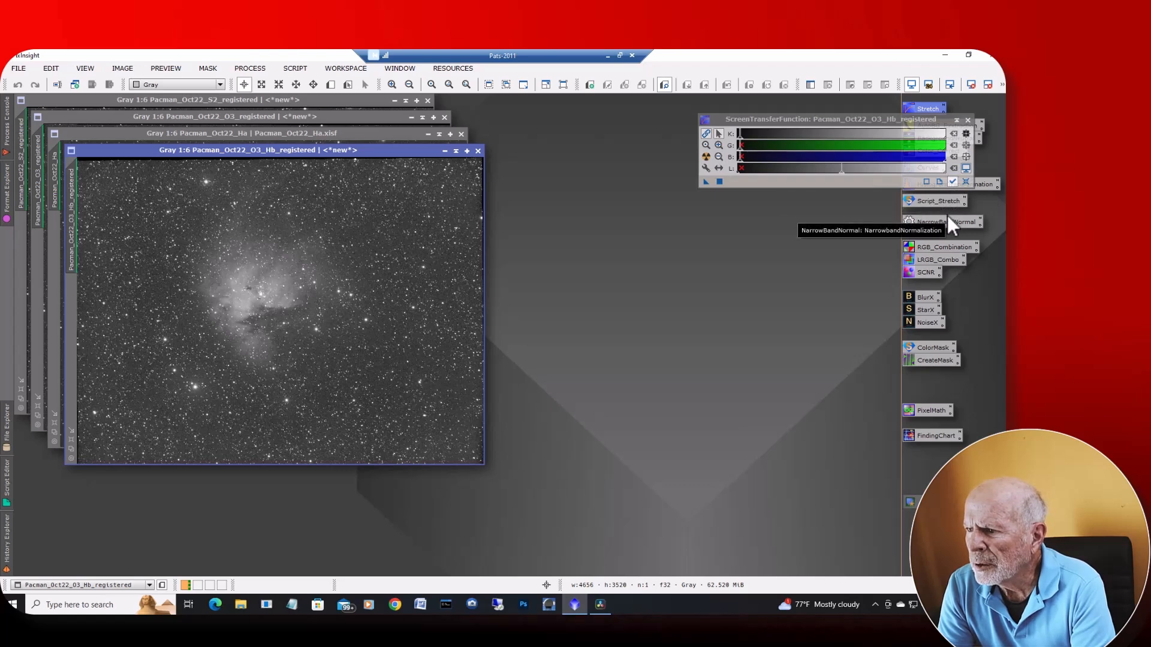
Transfer the registered O3_Hb image's screen stretch to HistogramTransformation, apply it to that image, and disable its screen stretch
{"action": "left_click_drag", "start_coordinate": [879, 114], "coordinate": [777, 106]}
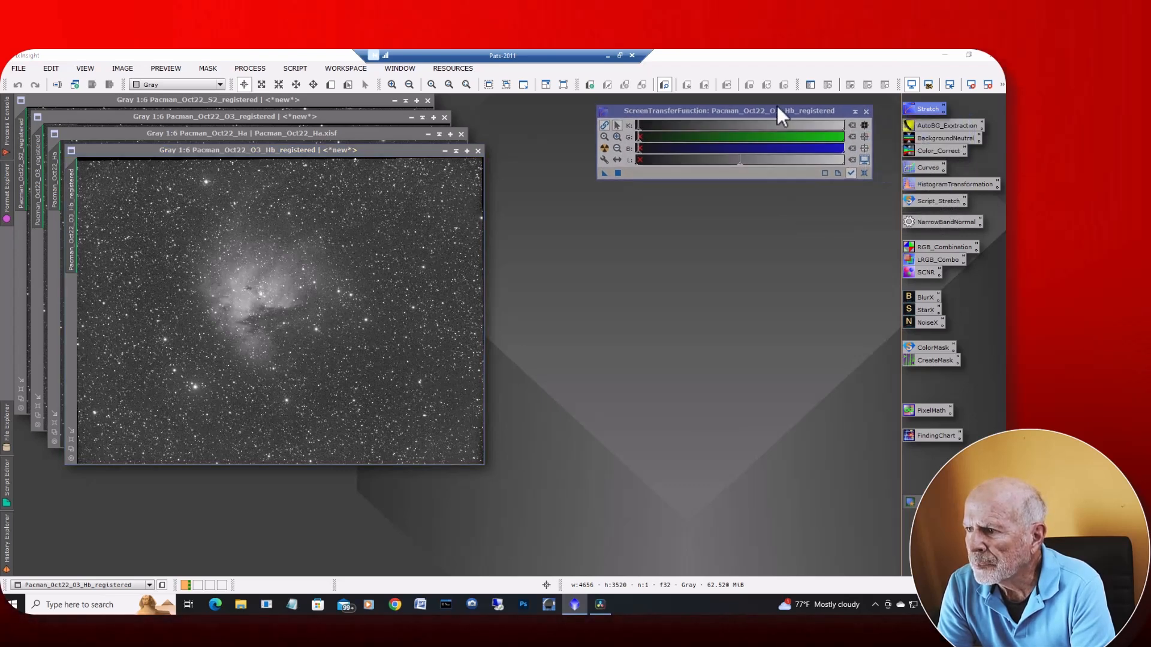
{"action": "left_click", "coordinate": [956, 182]}
{"action": "double_click", "coordinate": [956, 182]}
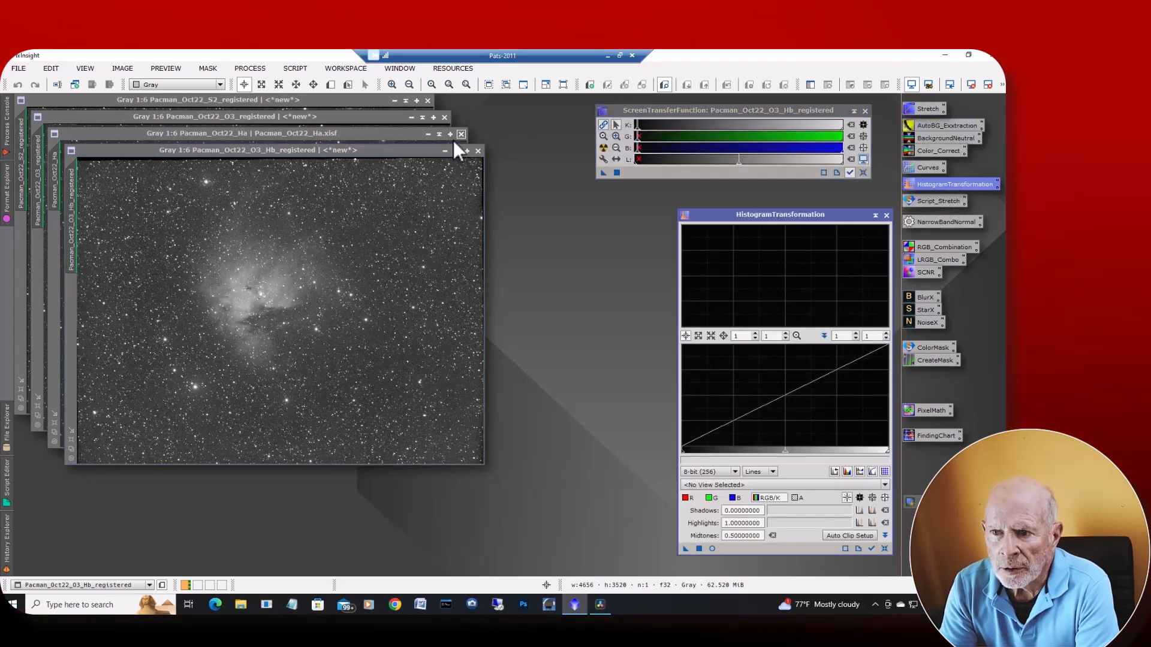
{"action": "left_click", "coordinate": [422, 151]}
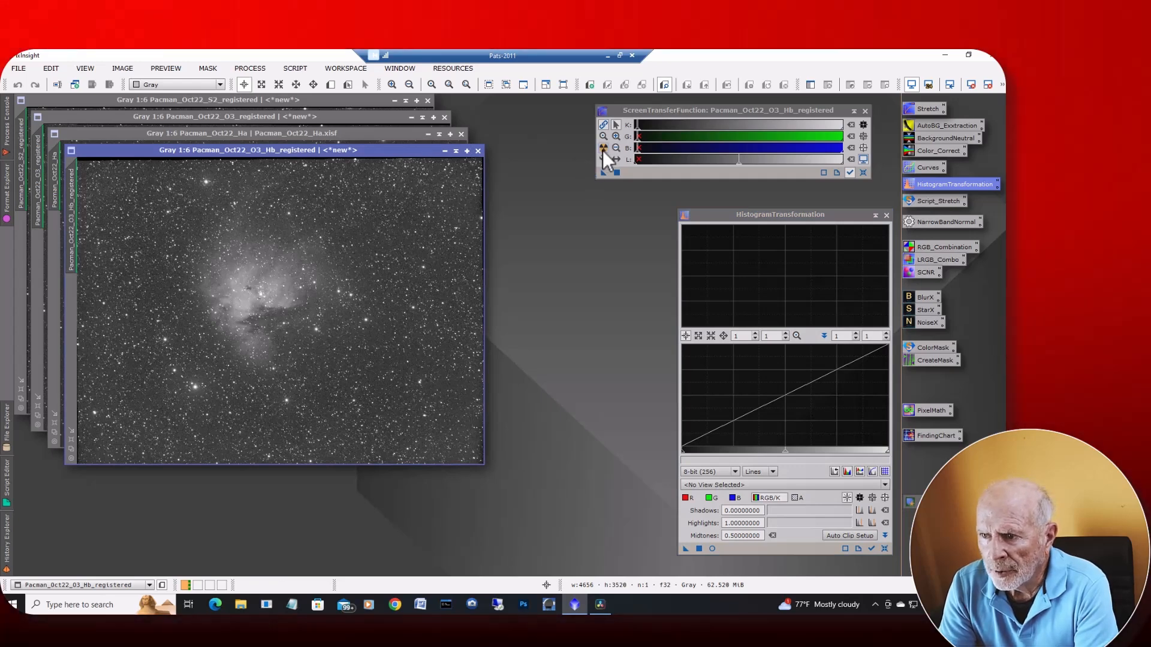
{"action": "left_click_drag", "start_coordinate": [603, 172], "coordinate": [731, 541]}
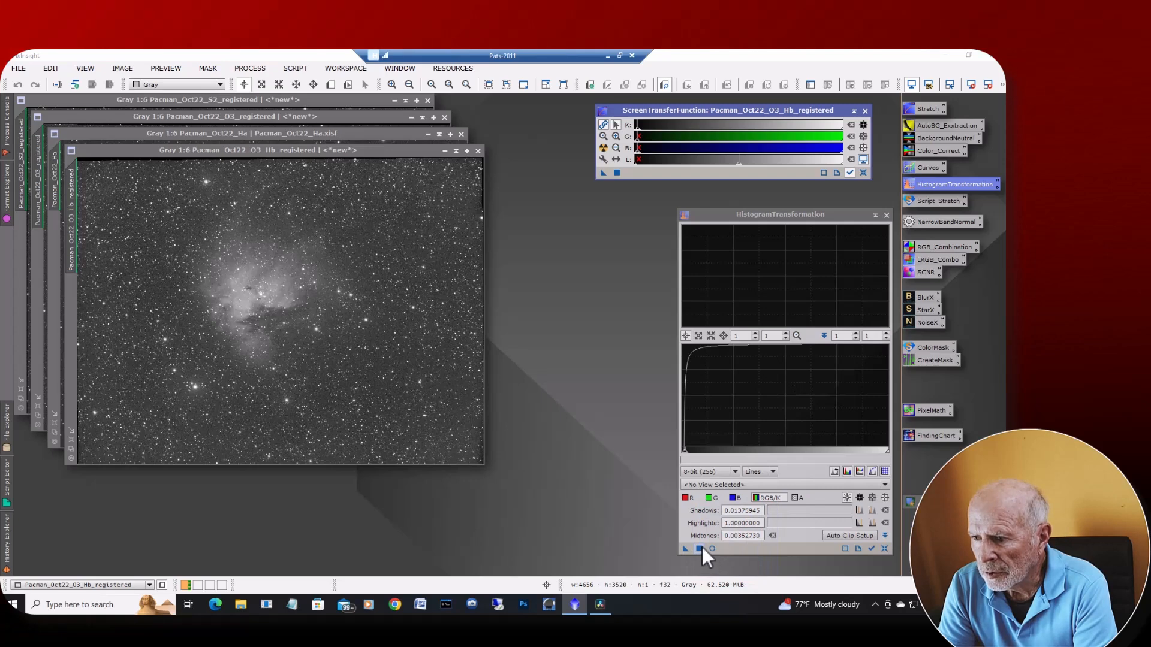
{"action": "left_click", "coordinate": [700, 548]}
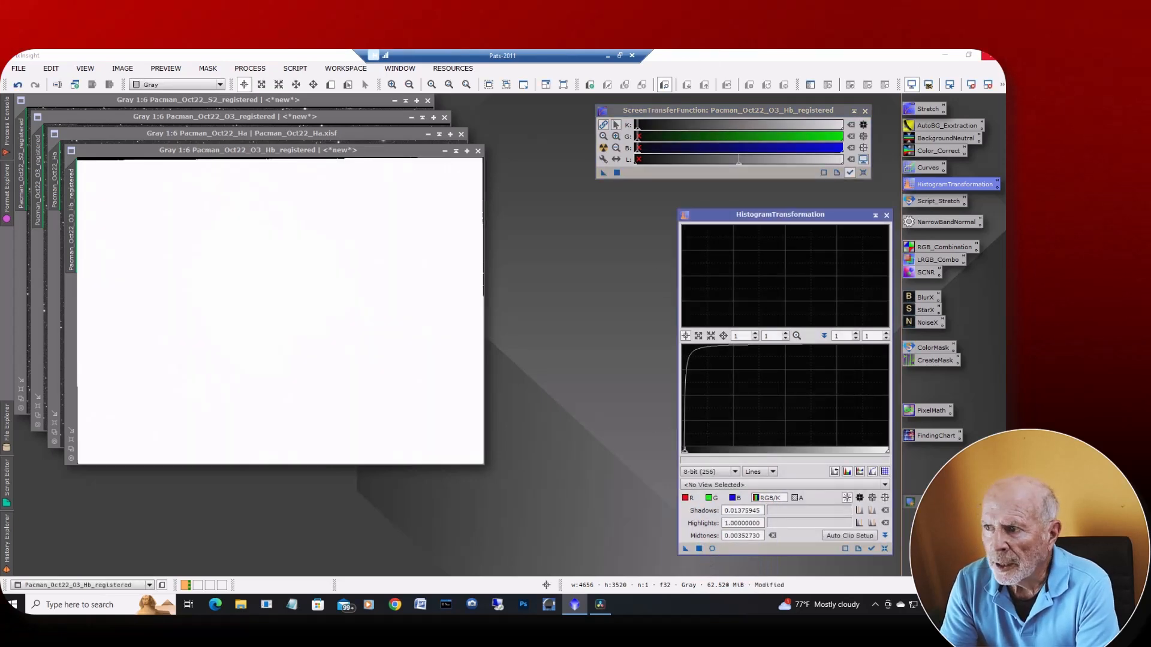
{"action": "left_click", "coordinate": [911, 83]}
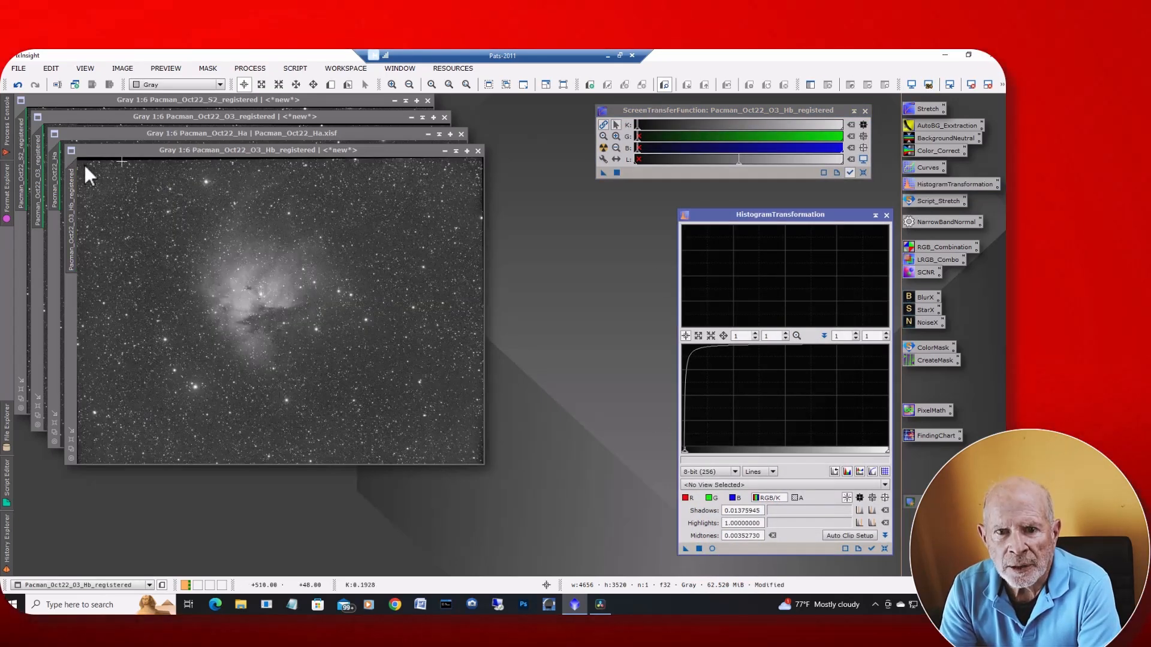
{"action": "mouse_move", "coordinate": [59, 177]}
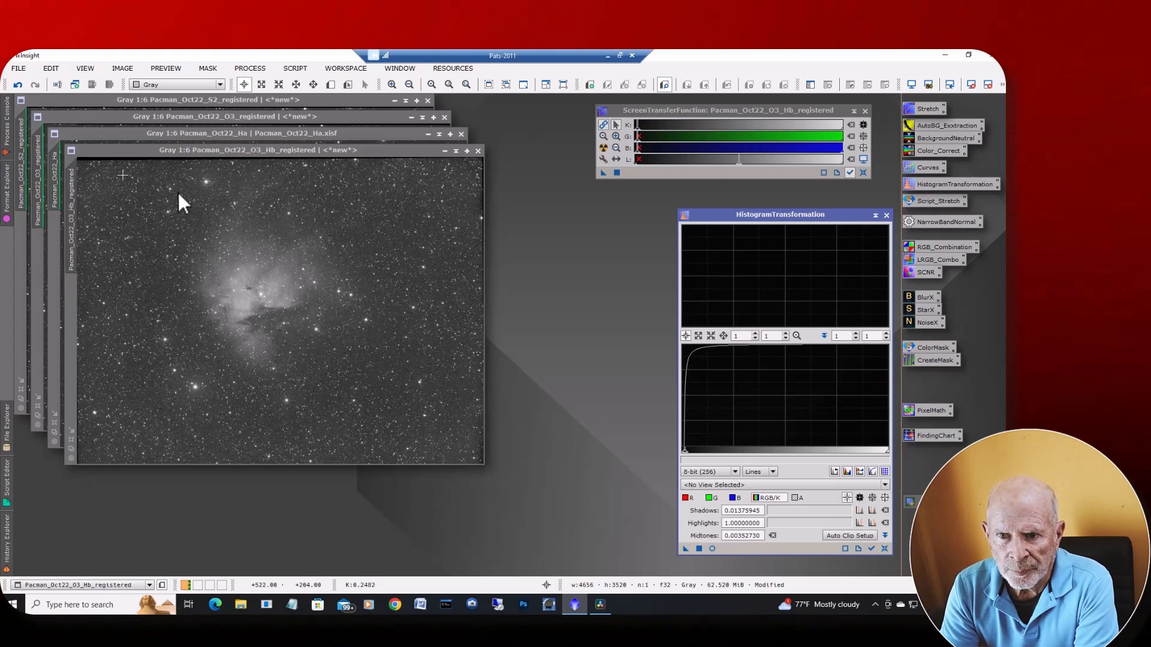
Permanently stretch the Ha, registered O3 and registered S2 images with their screen stretches disabled, then collapse HistogramTransformation and cascade the S2 window
{"action": "left_click", "coordinate": [368, 134]}
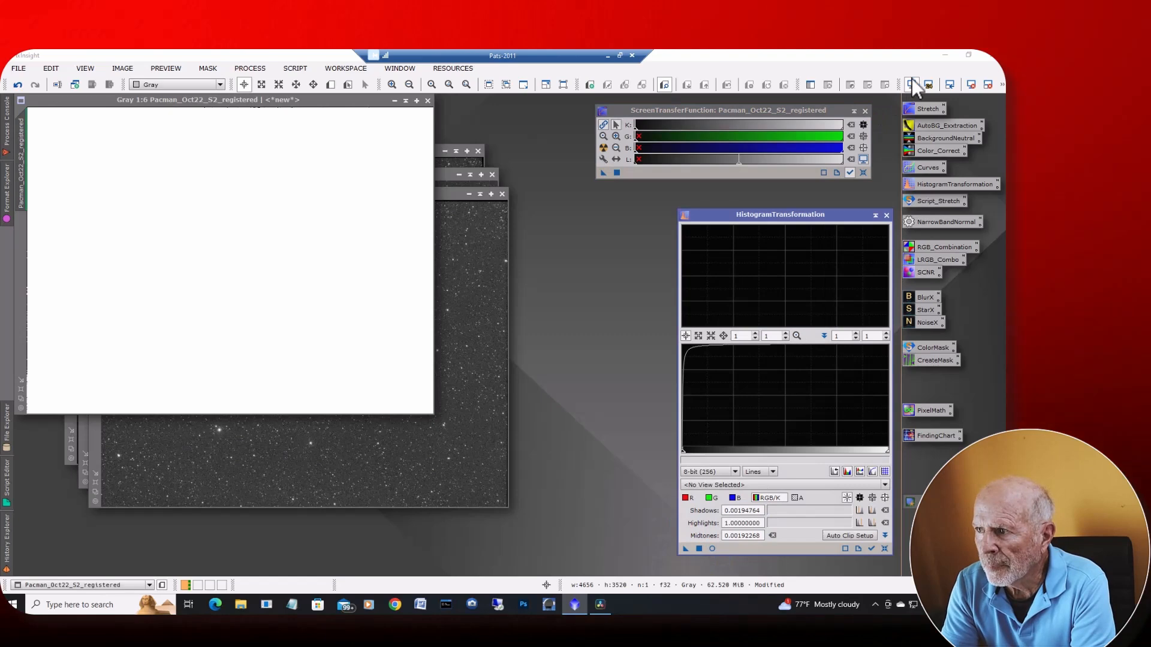
{"action": "left_click", "coordinate": [912, 84]}
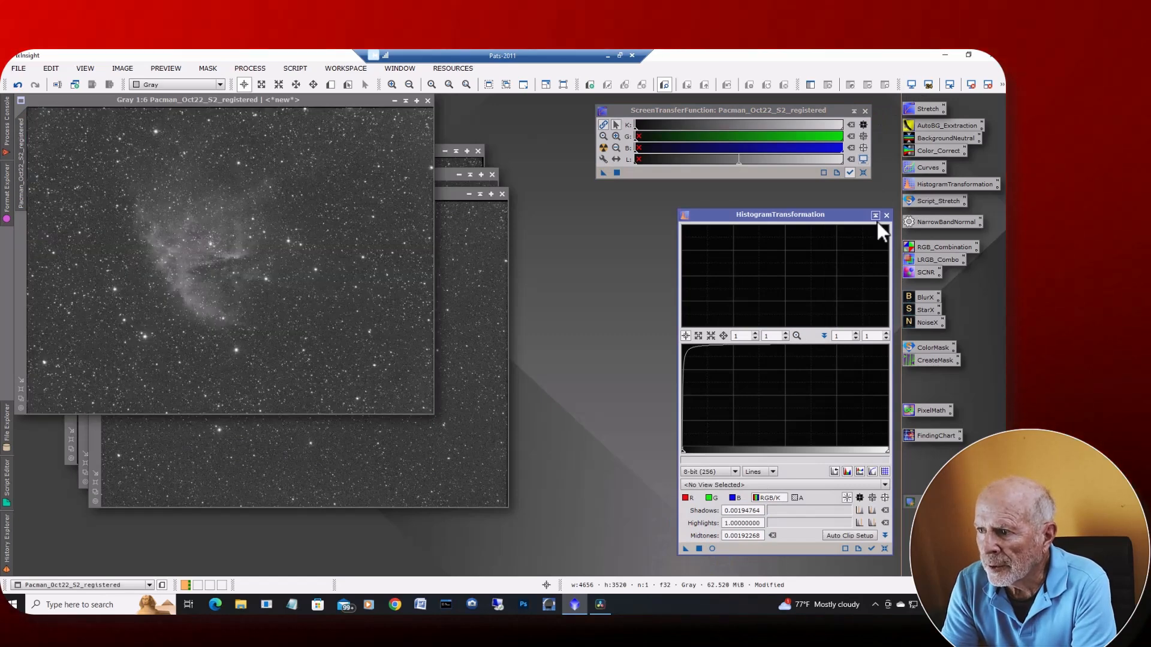
{"action": "left_click", "coordinate": [883, 214]}
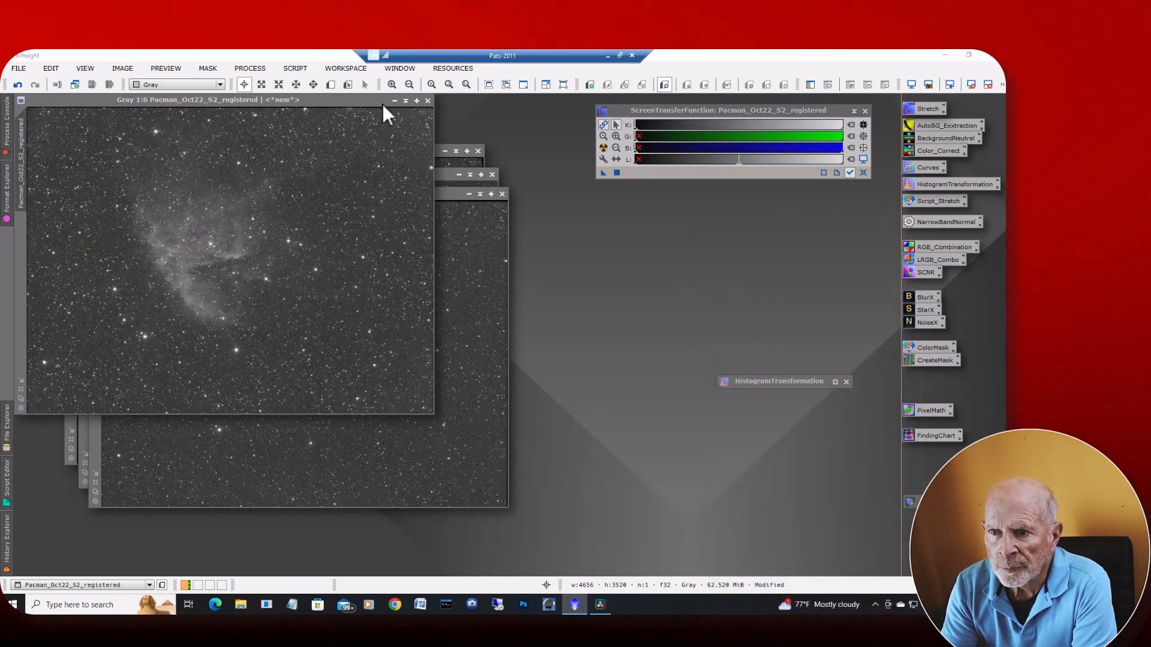
{"action": "left_click_drag", "start_coordinate": [366, 99], "coordinate": [461, 208]}
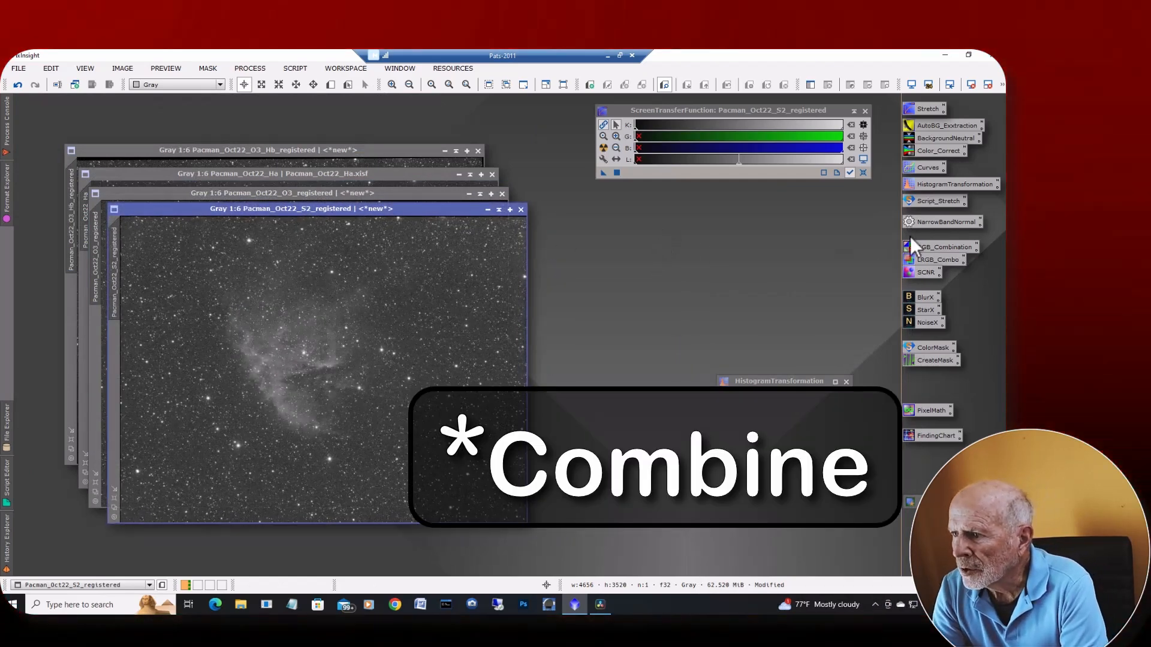
Open ChannelCombination in RGB mode and assign Pacman_Oct22_S2_registered to the red channel
{"action": "double_click", "coordinate": [944, 248]}
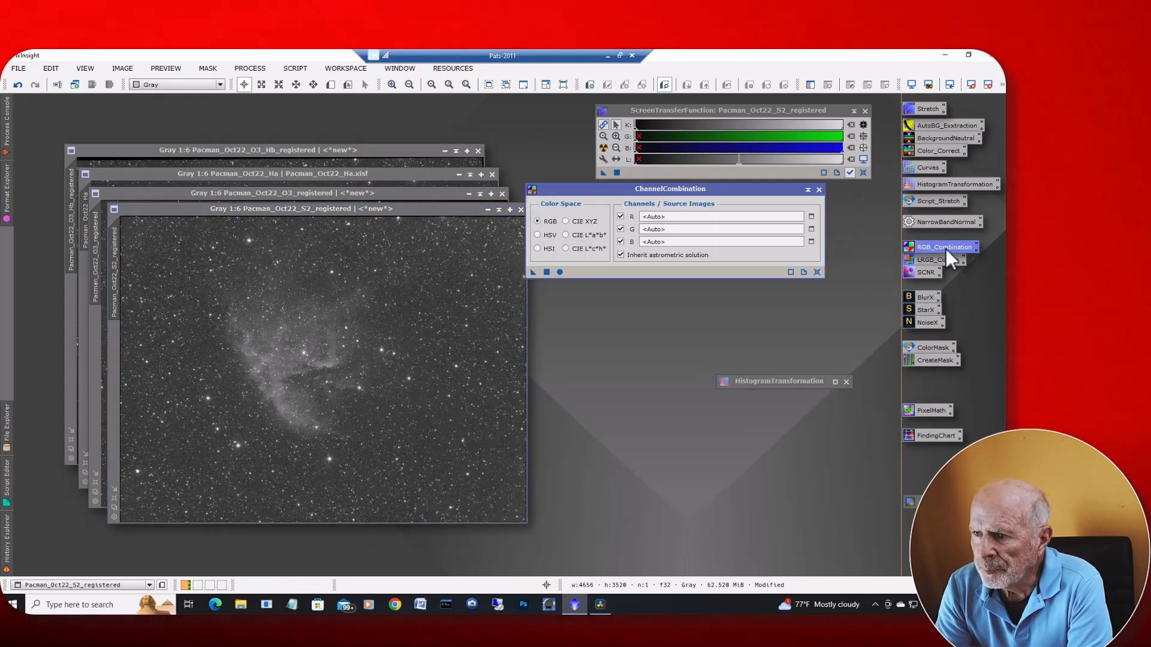
{"action": "left_click", "coordinate": [812, 216]}
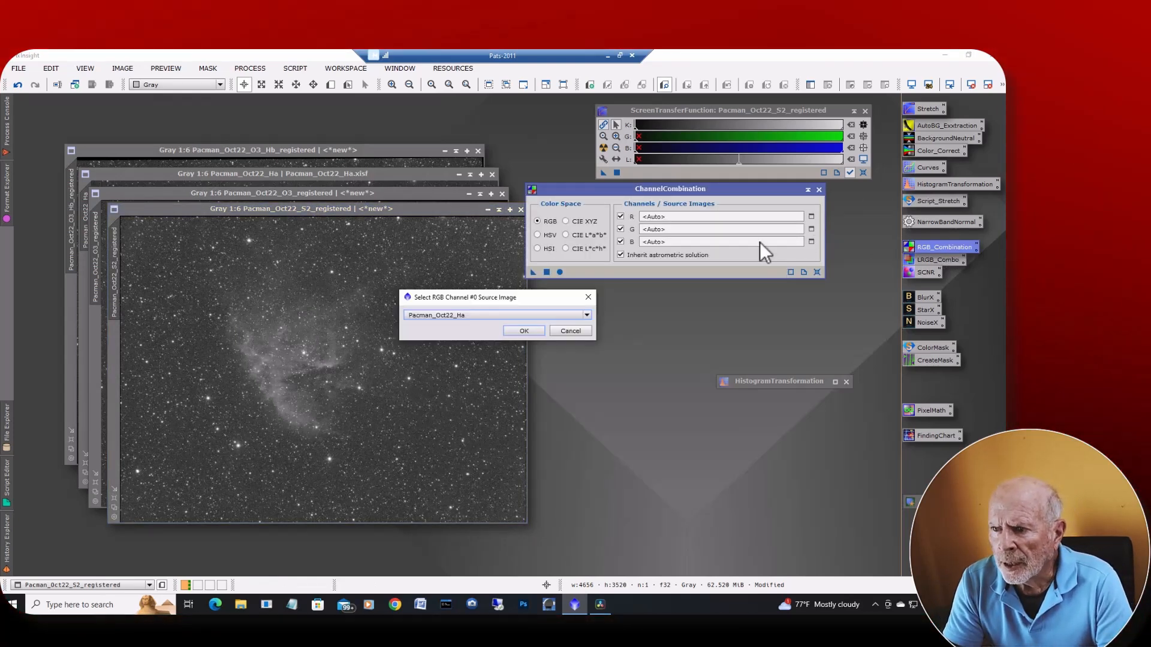
{"action": "left_click", "coordinate": [566, 315]}
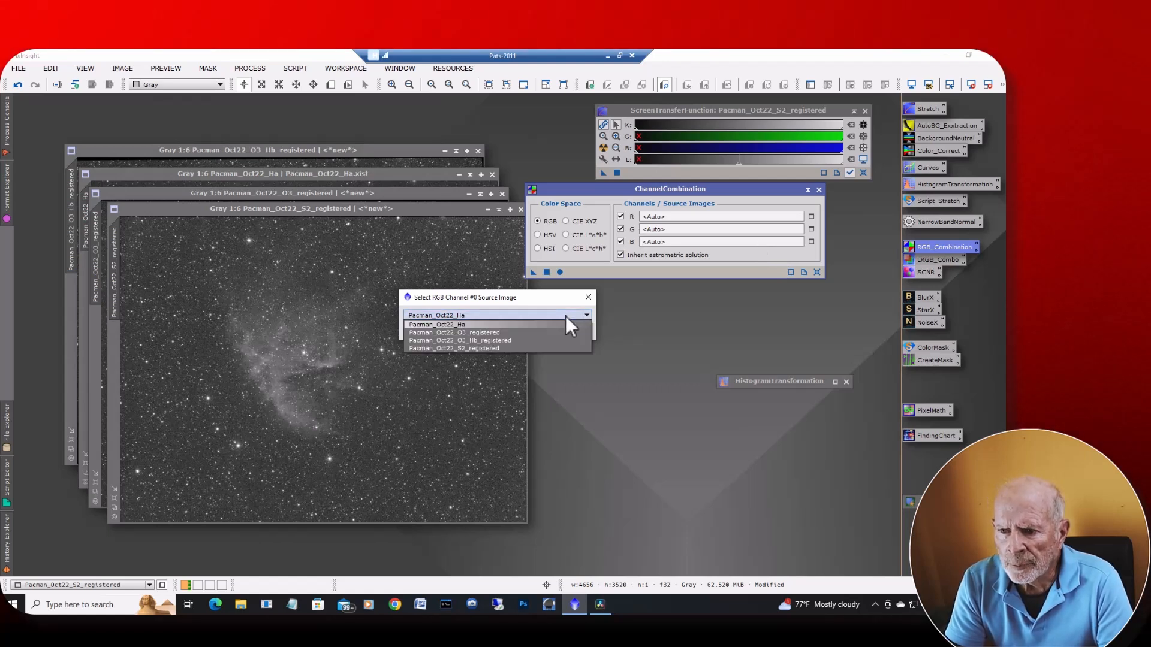
{"action": "left_click", "coordinate": [484, 347]}
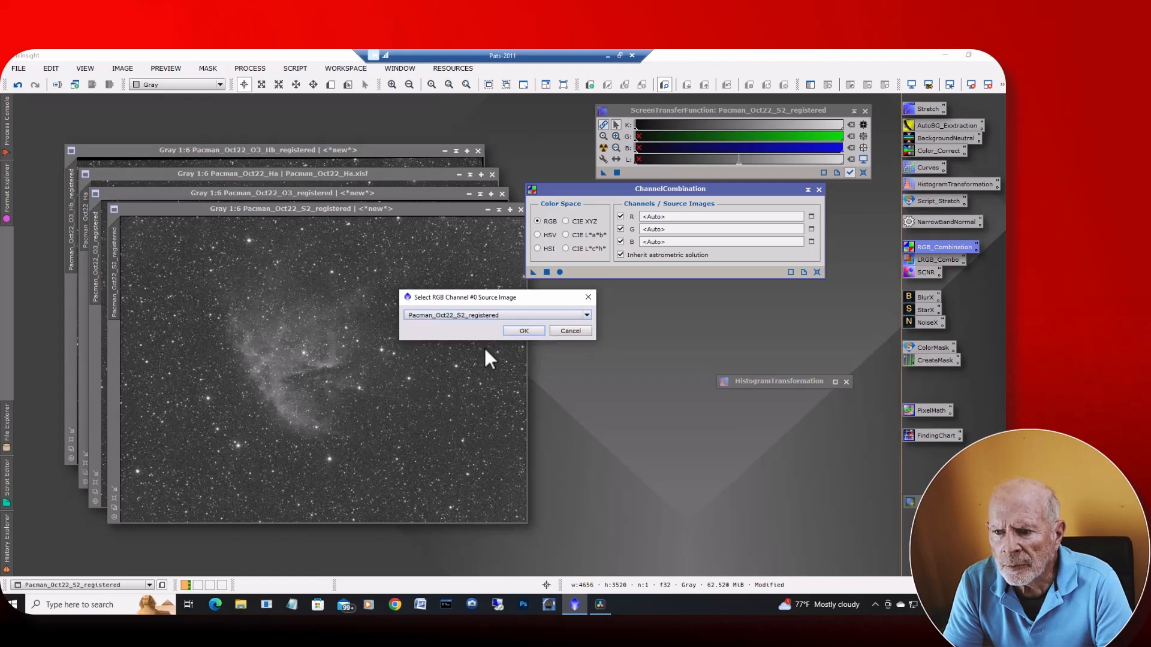
{"action": "left_click", "coordinate": [547, 331]}
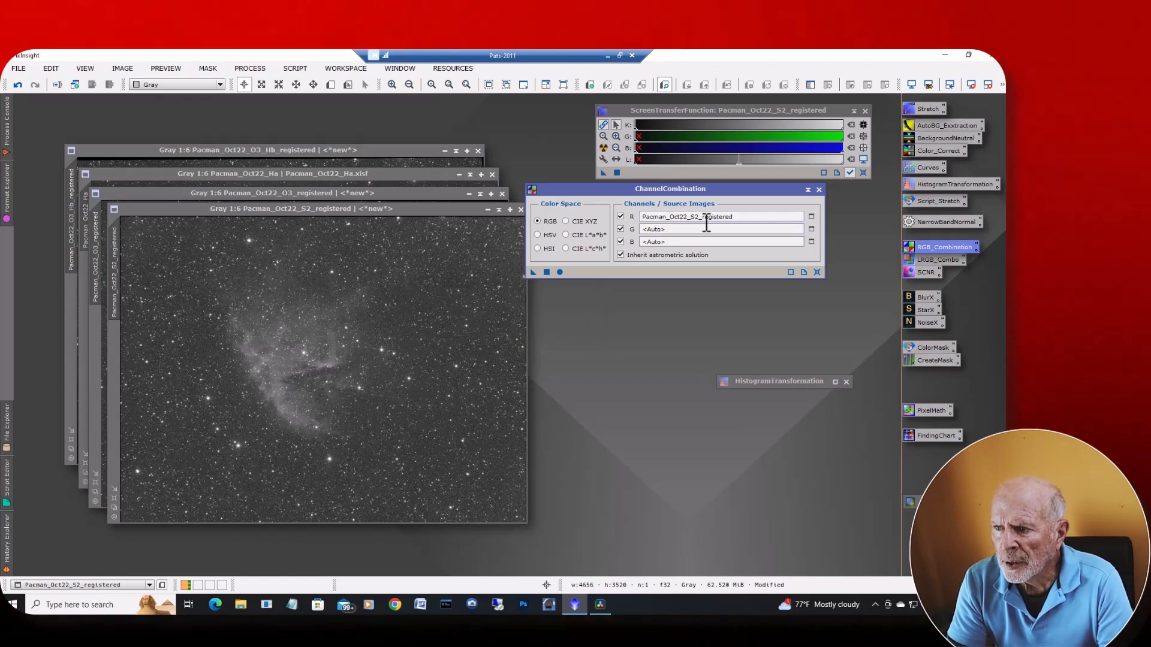
Assign Pacman_Oct22_Ha to the green channel and Pacman_Oct22_O3_Hb_registered to the blue channel
{"action": "left_click", "coordinate": [810, 229]}
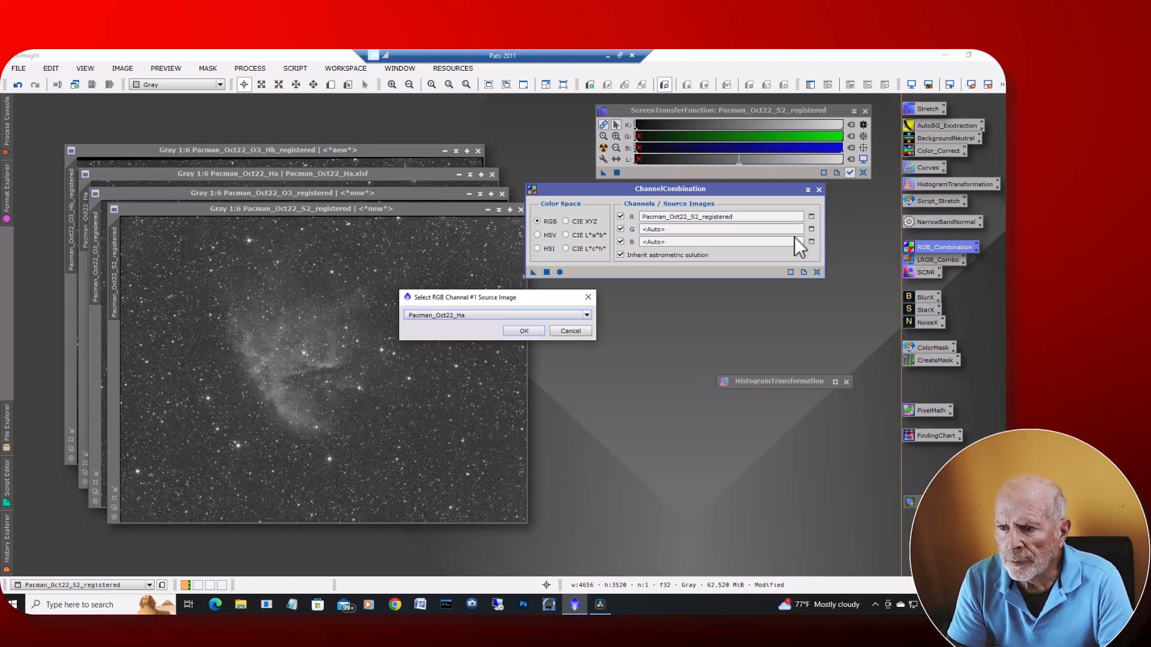
{"action": "left_click", "coordinate": [479, 316]}
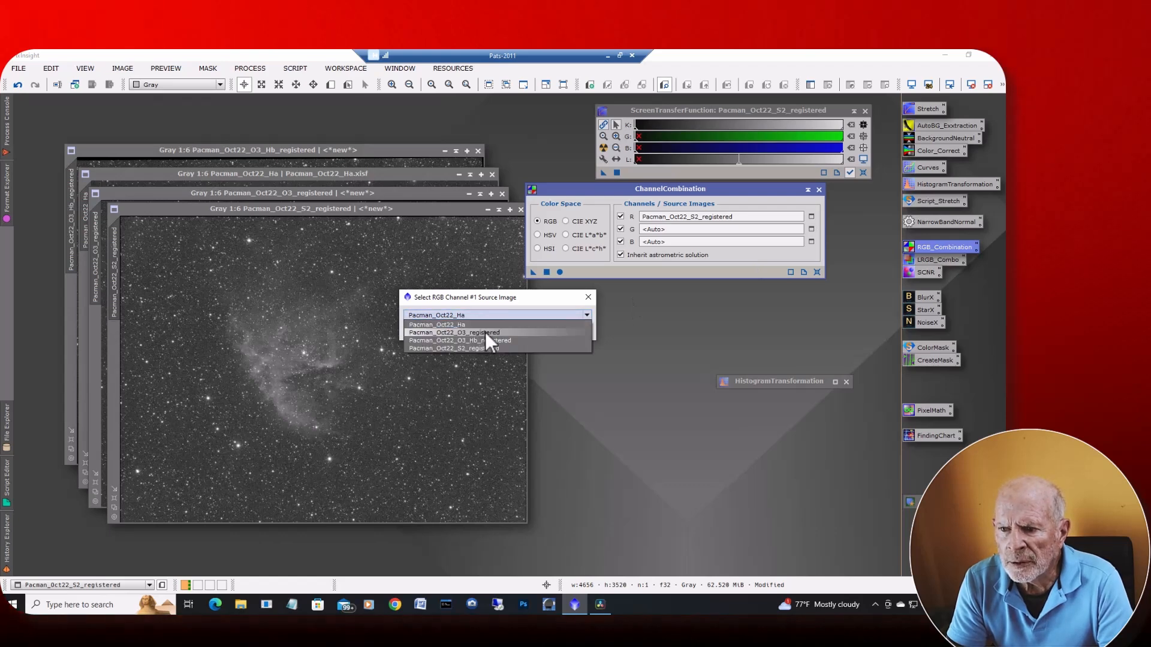
{"action": "left_click", "coordinate": [470, 325]}
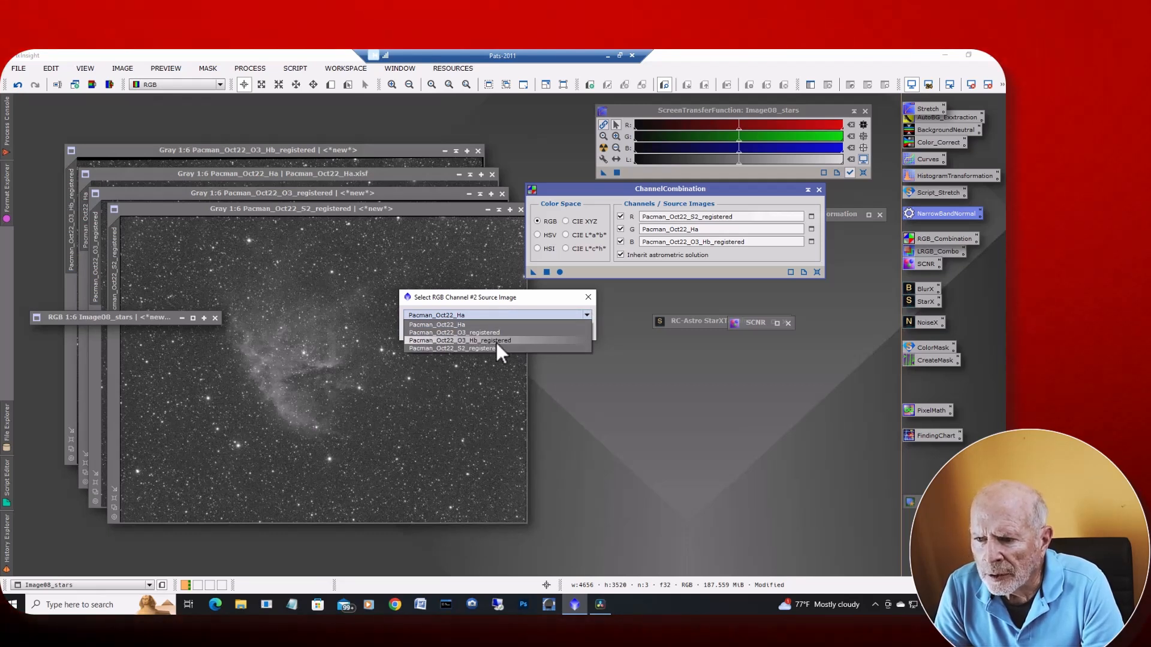
{"action": "left_click", "coordinate": [495, 343]}
{"action": "left_click", "coordinate": [517, 336]}
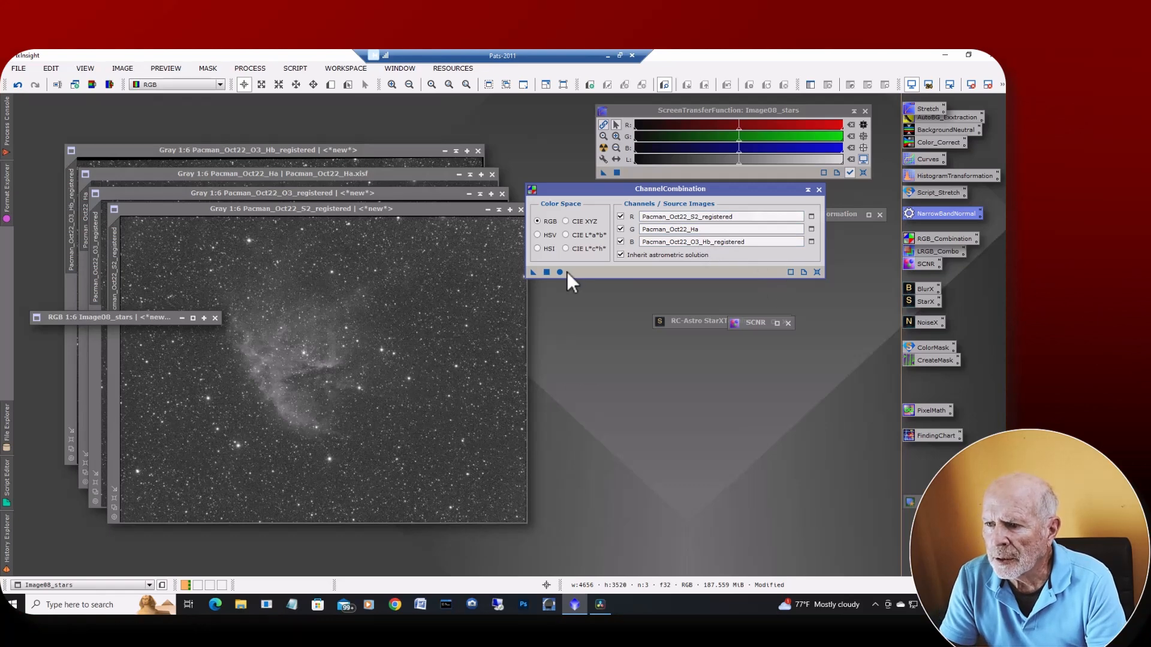
Combine the S2, Ha and O3_Hb channels into a new RGB image, collapse ChannelCombination and reposition the new image window
{"action": "left_click_drag", "start_coordinate": [561, 272], "coordinate": [587, 294]}
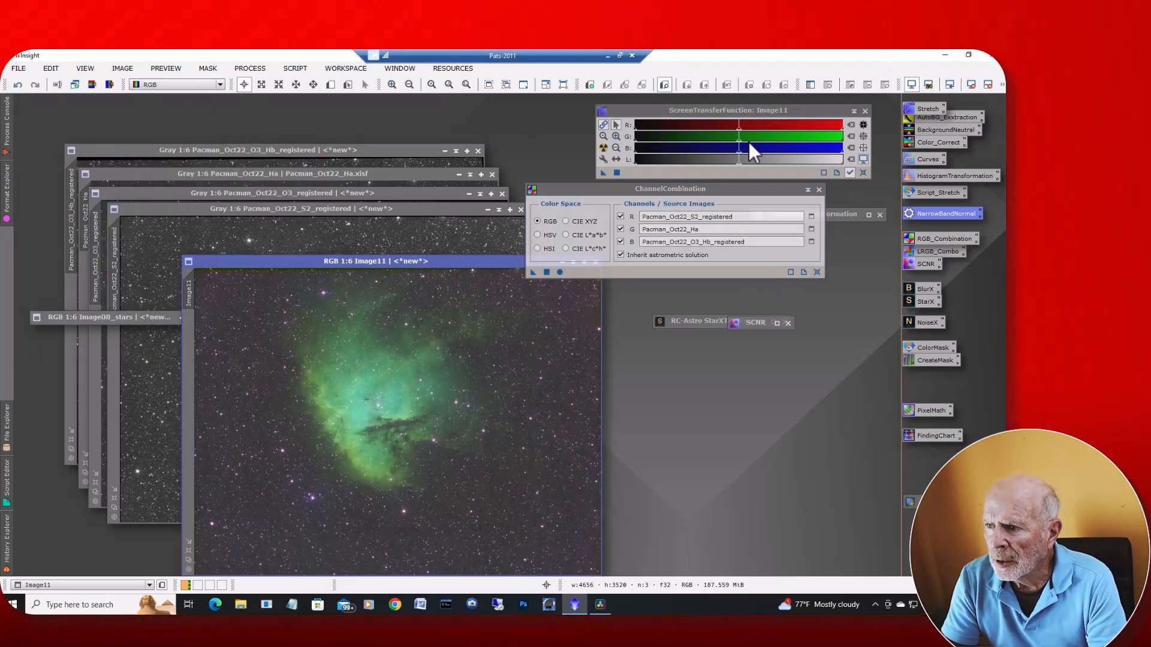
{"action": "left_click", "coordinate": [808, 190]}
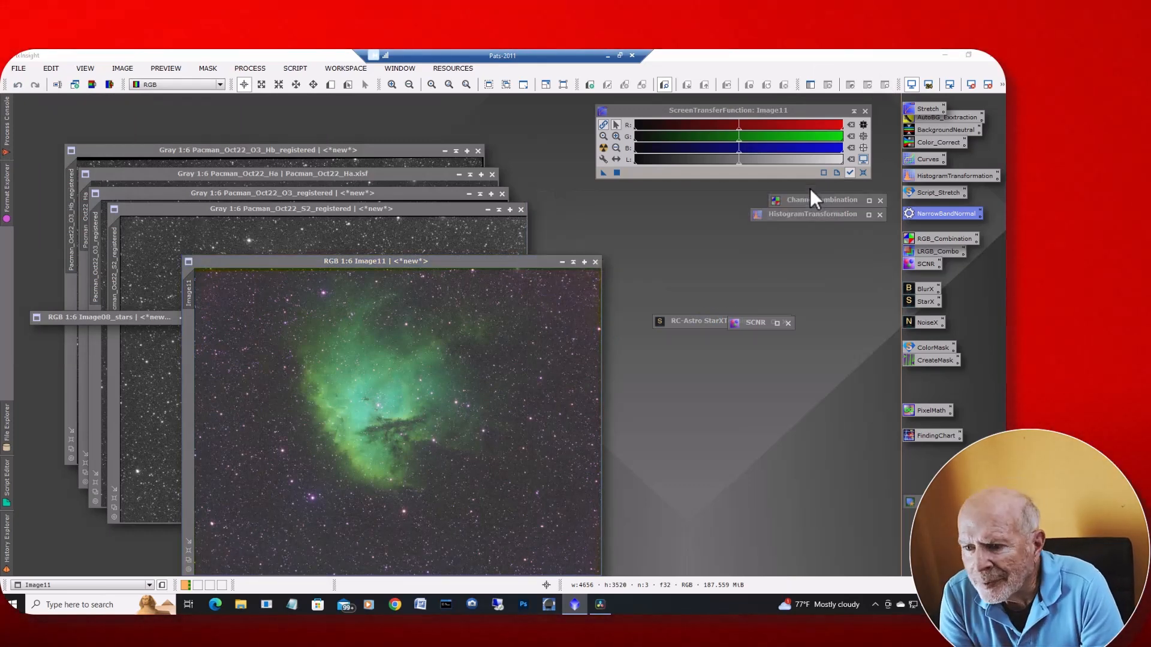
{"action": "left_click_drag", "start_coordinate": [520, 262], "coordinate": [495, 170]}
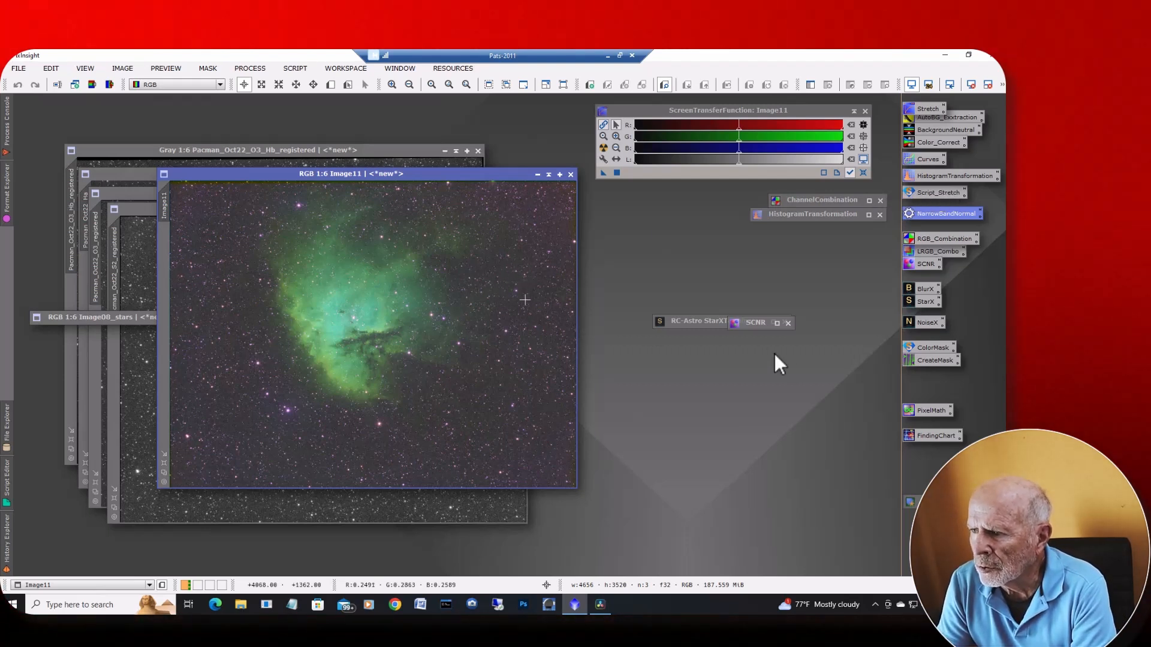
Run the StarX process on the combined RGB image to separate its stars, and move the resulting stars image aside
{"action": "left_click_drag", "start_coordinate": [932, 301], "coordinate": [549, 319]}
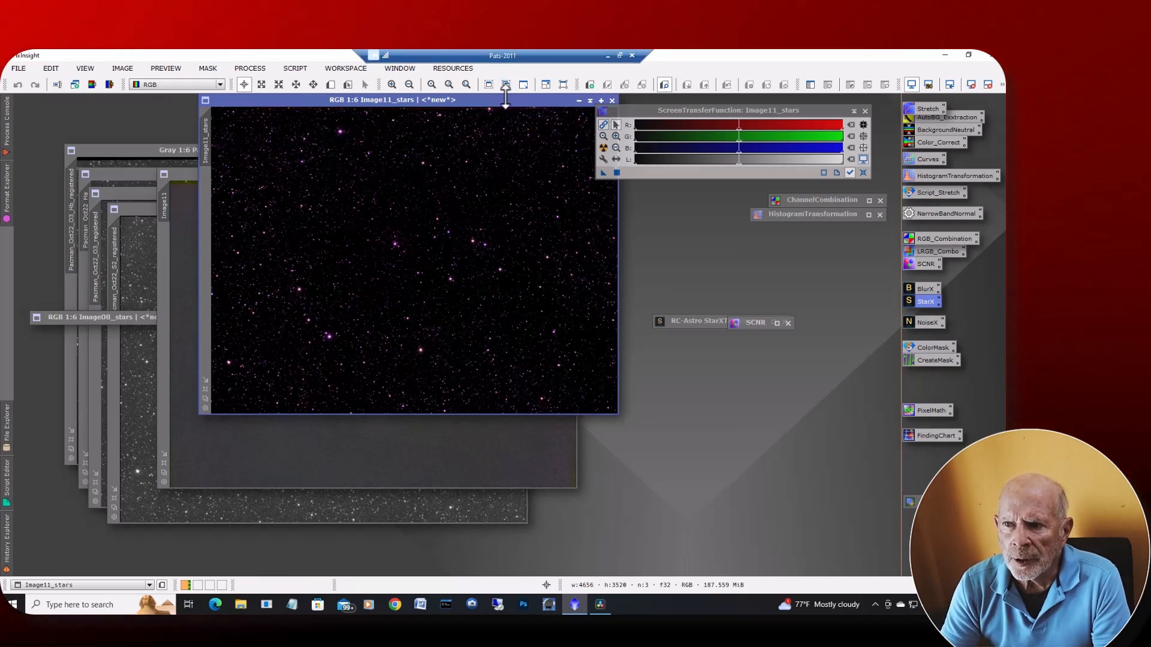
{"action": "left_click_drag", "start_coordinate": [501, 102], "coordinate": [367, 202]}
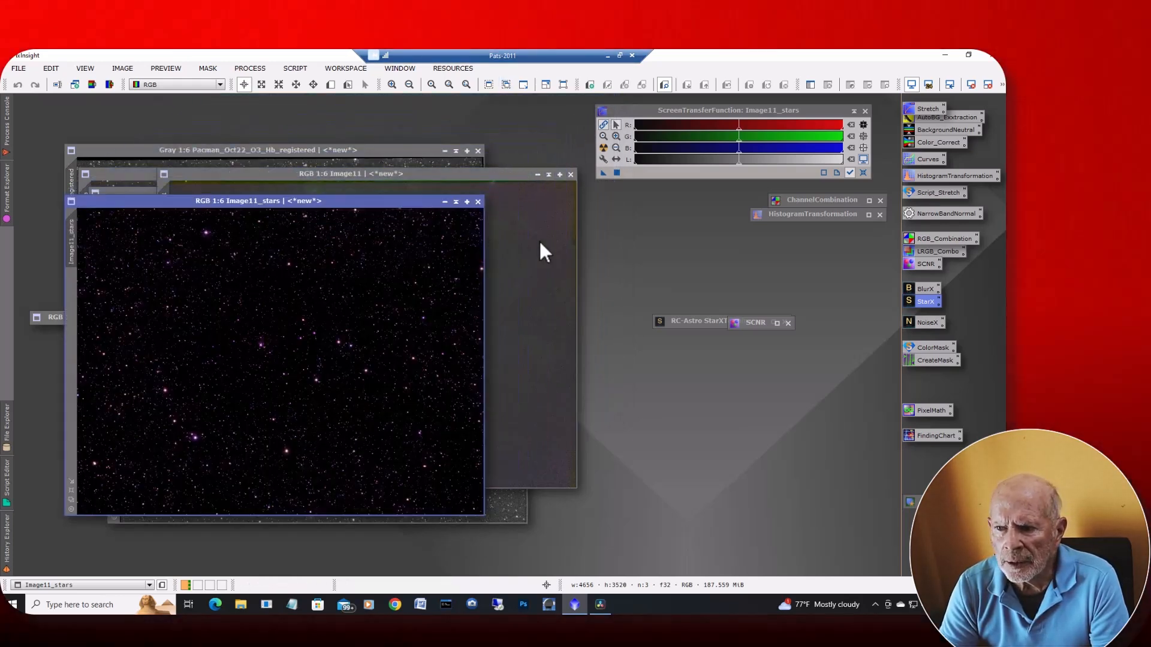
Bring the starless RGB image to the front and open NarrowbandNormalization
{"action": "left_click", "coordinate": [516, 172]}
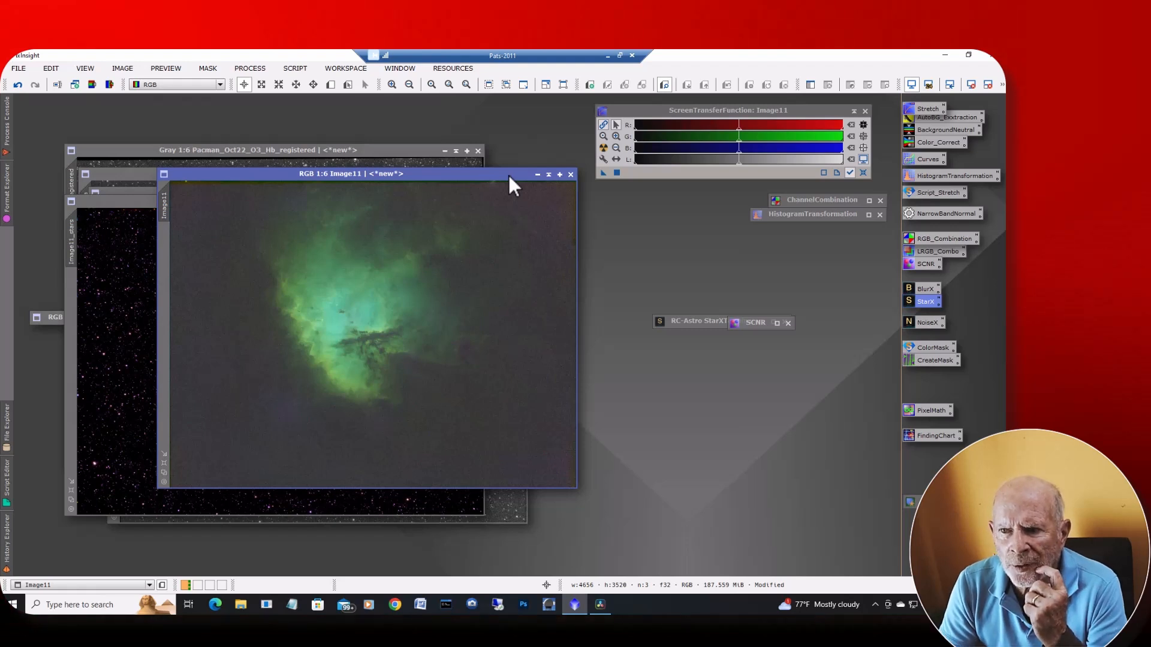
{"action": "double_click", "coordinate": [932, 213]}
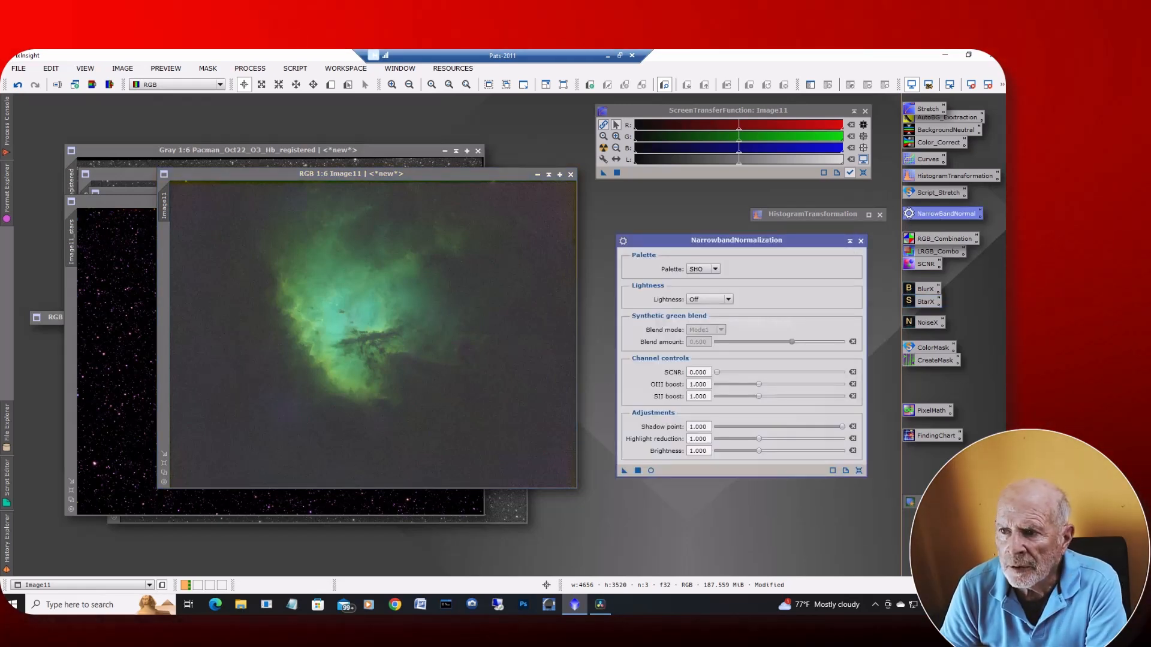
Switch to the browser and examine the NarrowbandNormalization entry and other scripts on the Cosmic Photons page, then return to PixInsight
{"action": "key", "text": "alt+Tab"}
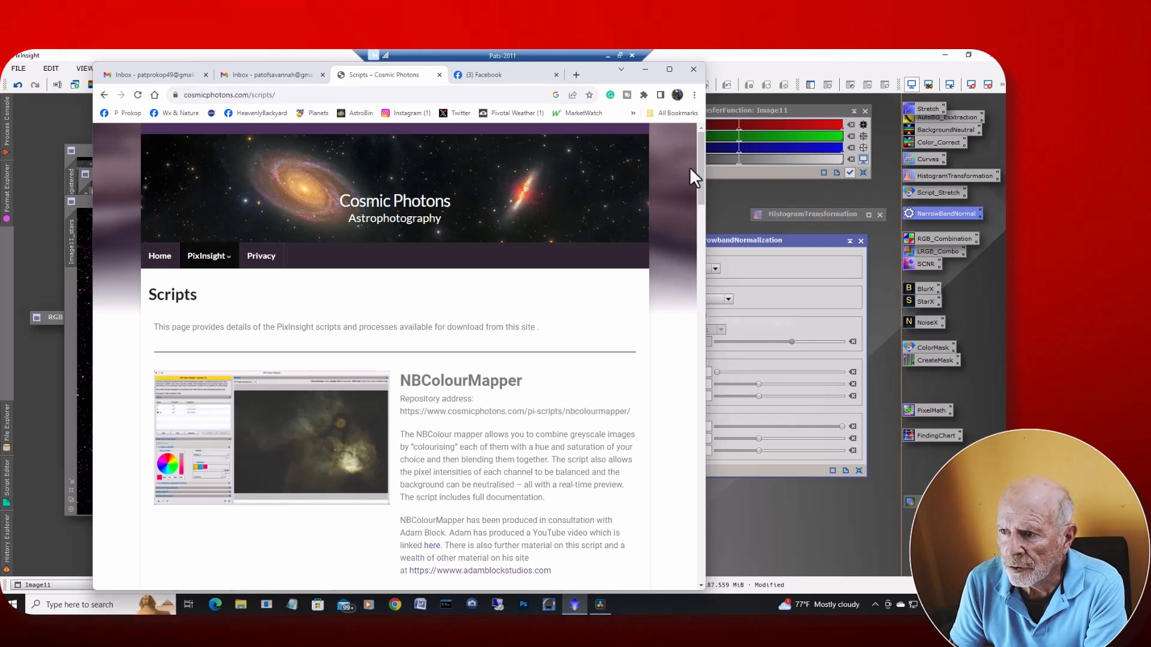
{"action": "left_click_drag", "start_coordinate": [700, 174], "coordinate": [692, 245]}
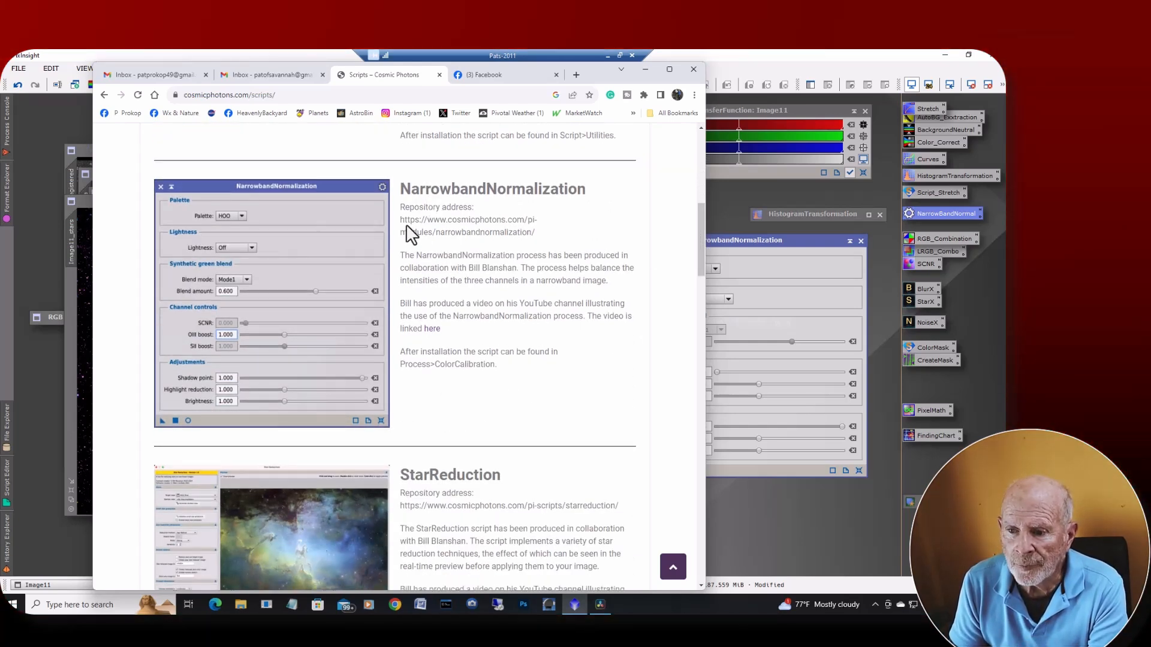
{"action": "left_click_drag", "start_coordinate": [700, 231], "coordinate": [699, 432]}
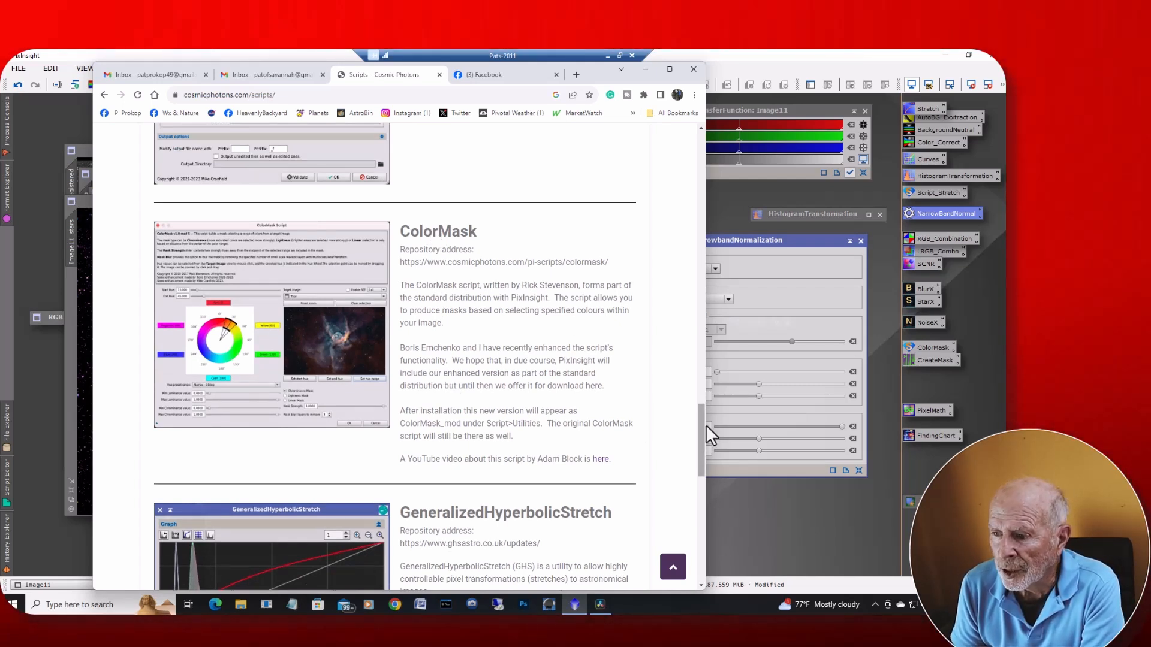
{"action": "left_click_drag", "start_coordinate": [703, 427], "coordinate": [708, 156]}
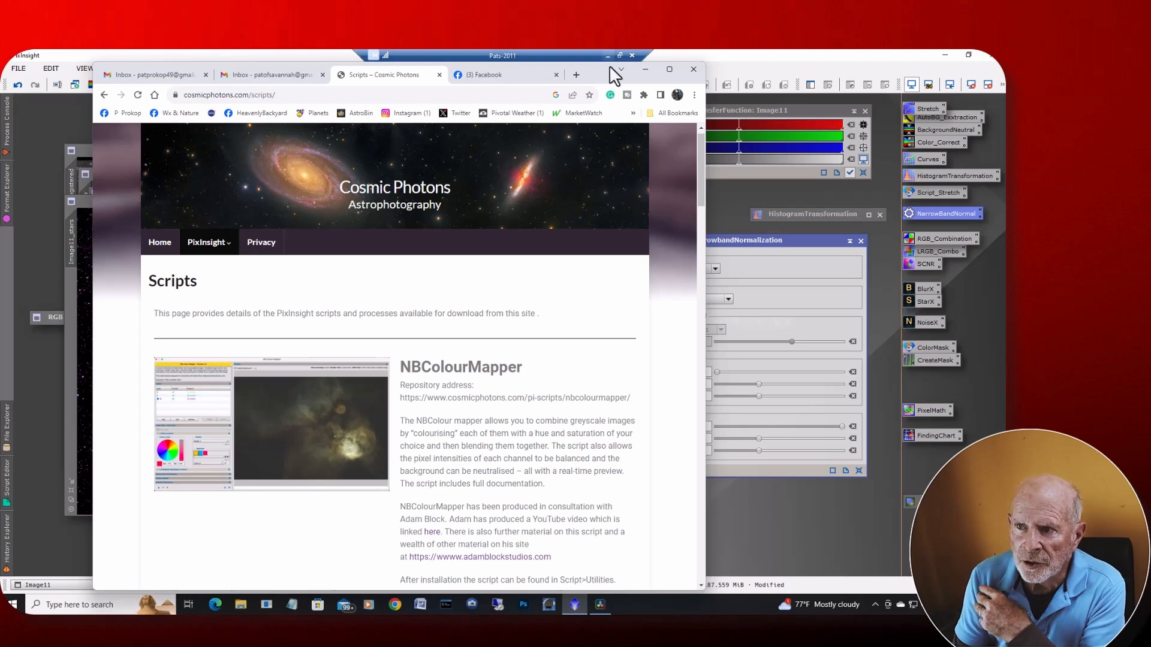
{"action": "left_click", "coordinate": [645, 70]}
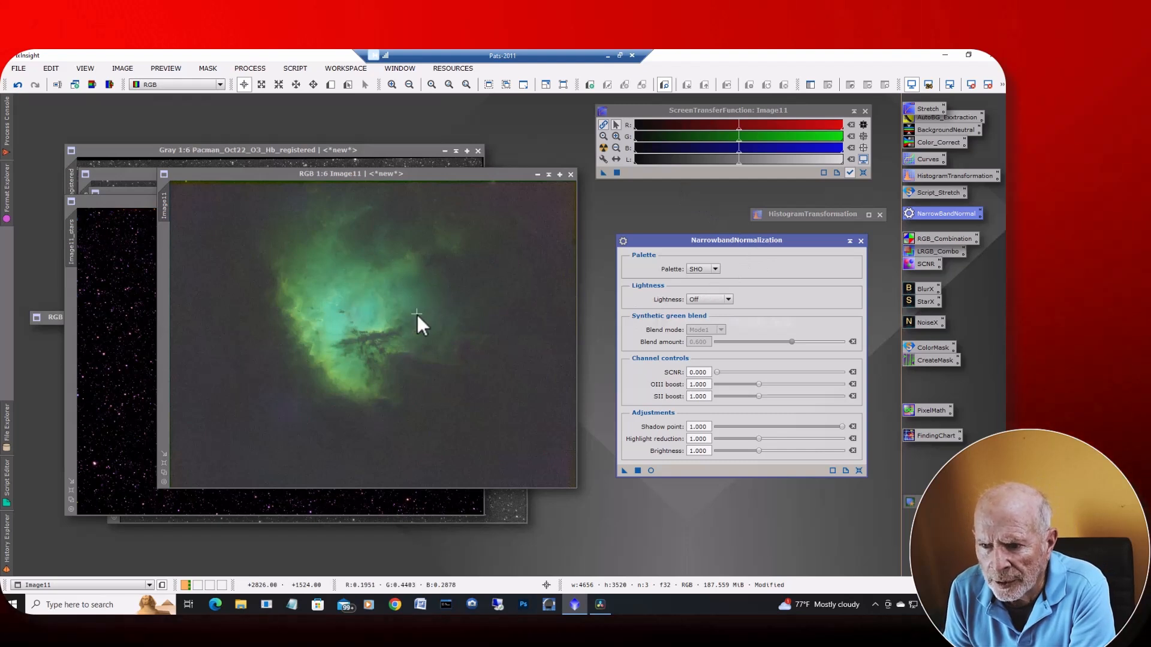
Start NarrowbandNormalization's real-time preview on the starless image, try Preserve lightness, and set Lightness to Ha
{"action": "left_click", "coordinate": [650, 471]}
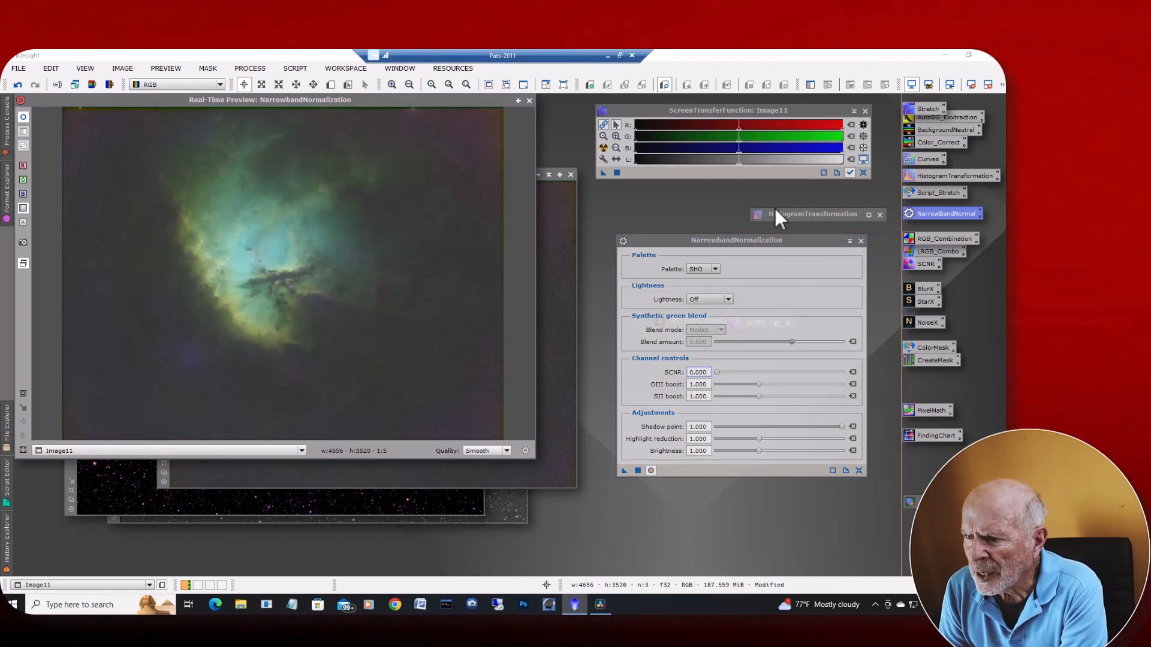
{"action": "left_click", "coordinate": [728, 300]}
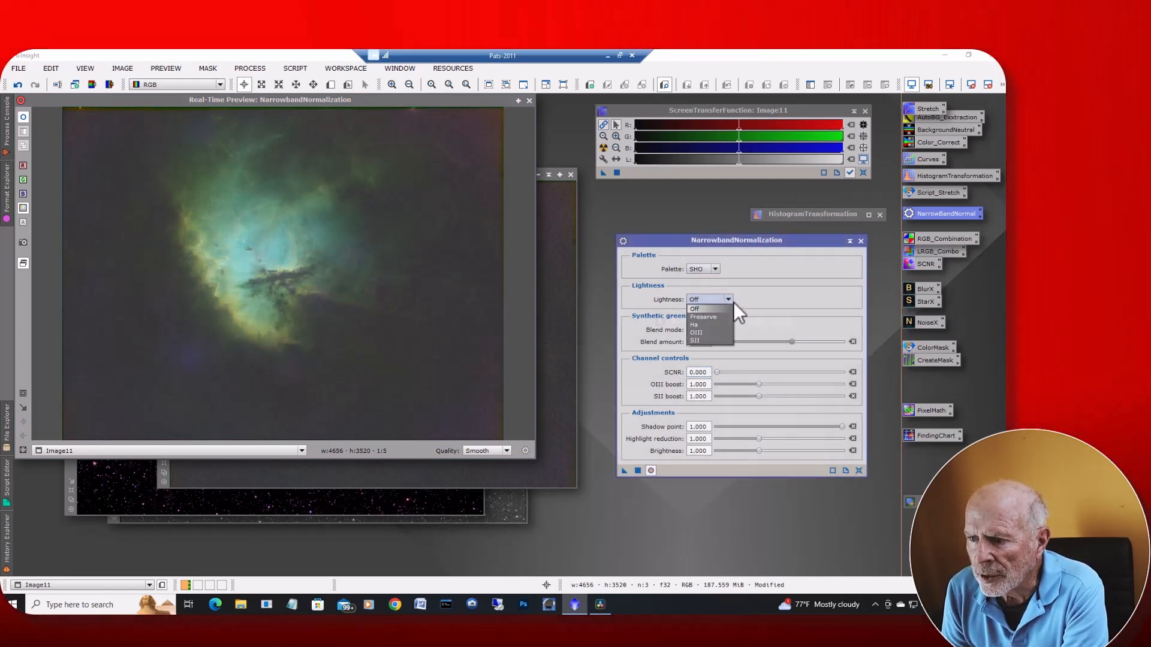
{"action": "left_click", "coordinate": [713, 316]}
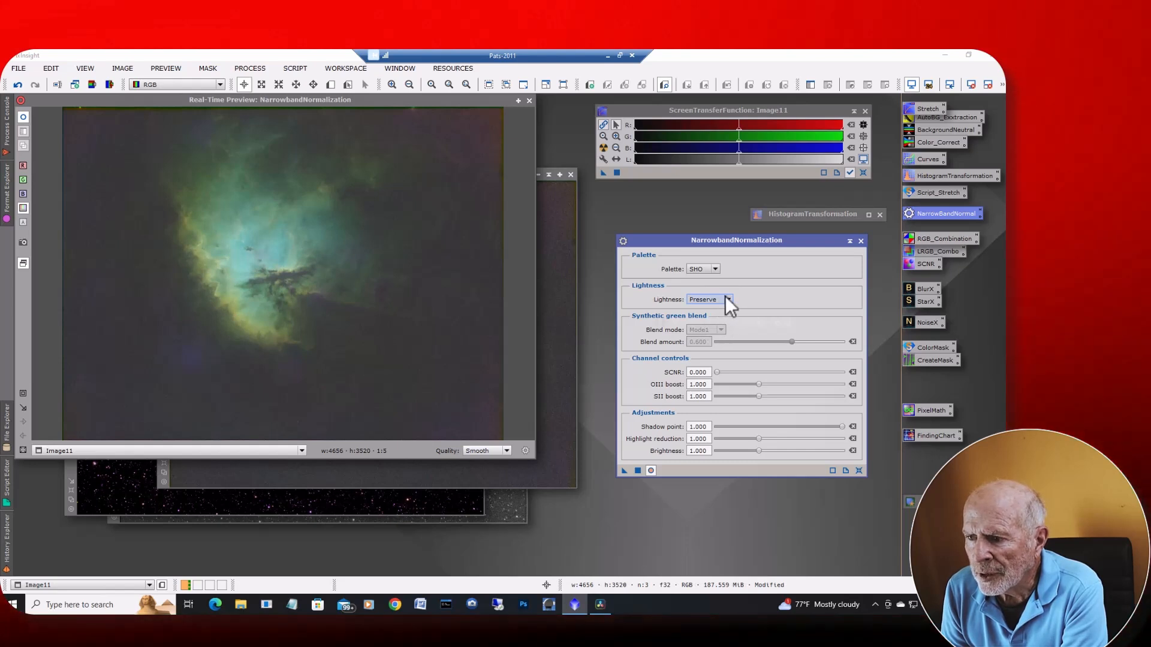
{"action": "left_click", "coordinate": [728, 300]}
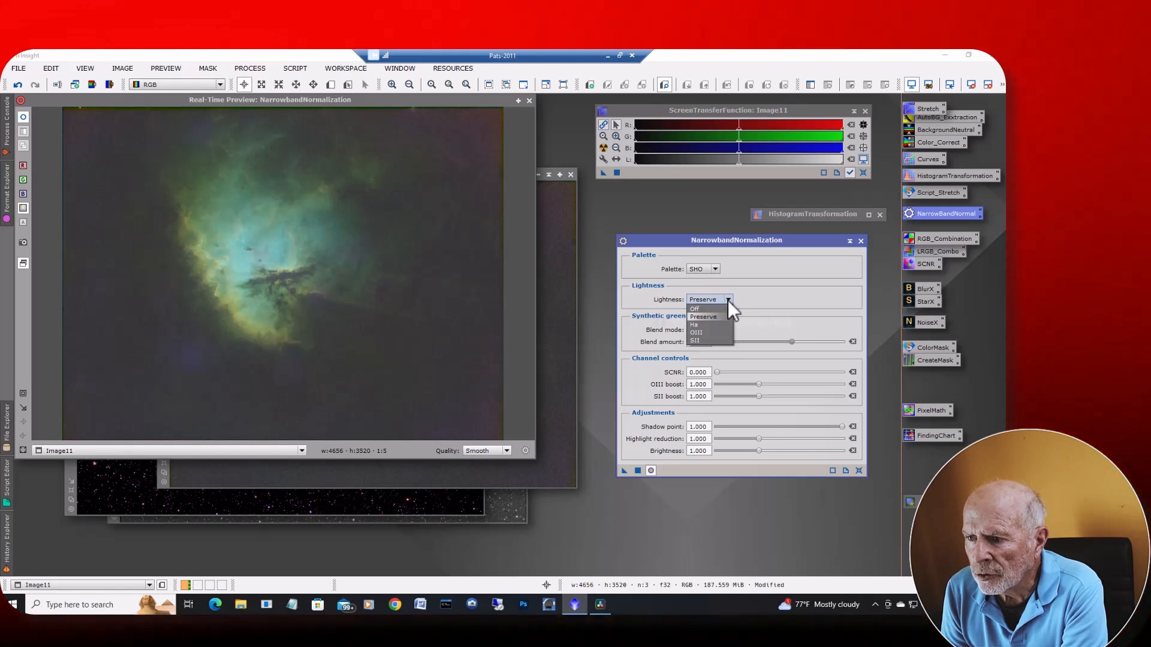
{"action": "left_click", "coordinate": [704, 324]}
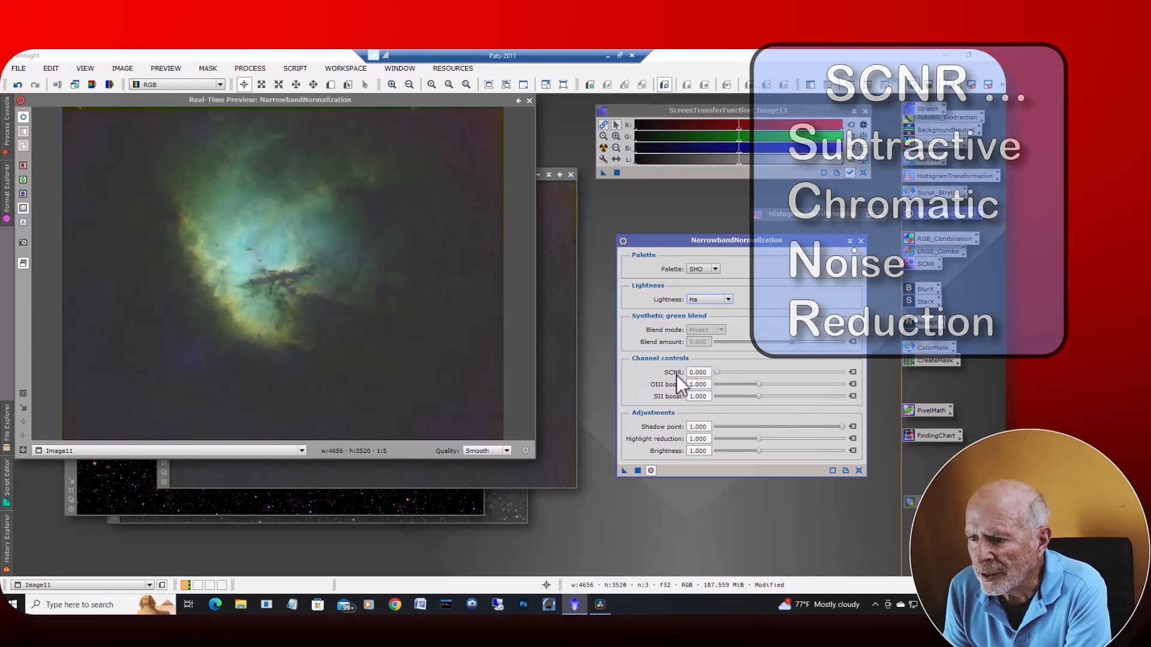
Try several SCNR amounts up to 1.000 in the real-time preview and set SCNR to 0.799 to reduce the green
{"action": "left_click_drag", "start_coordinate": [717, 372], "coordinate": [736, 372]}
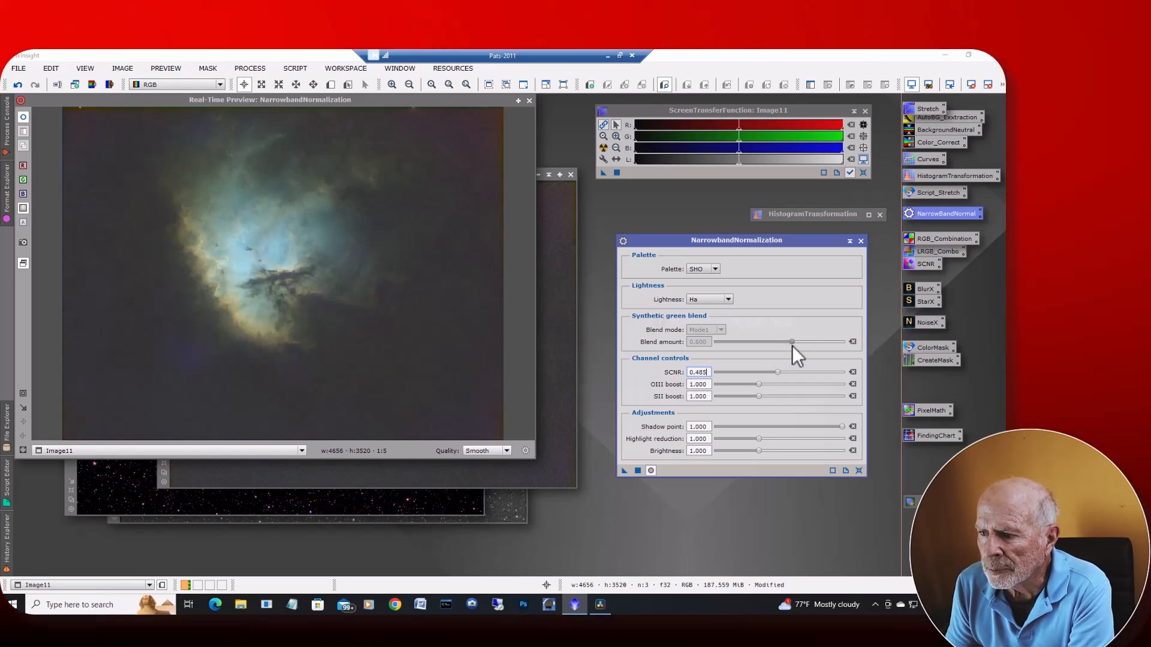
{"action": "left_click_drag", "start_coordinate": [782, 373], "coordinate": [814, 373]}
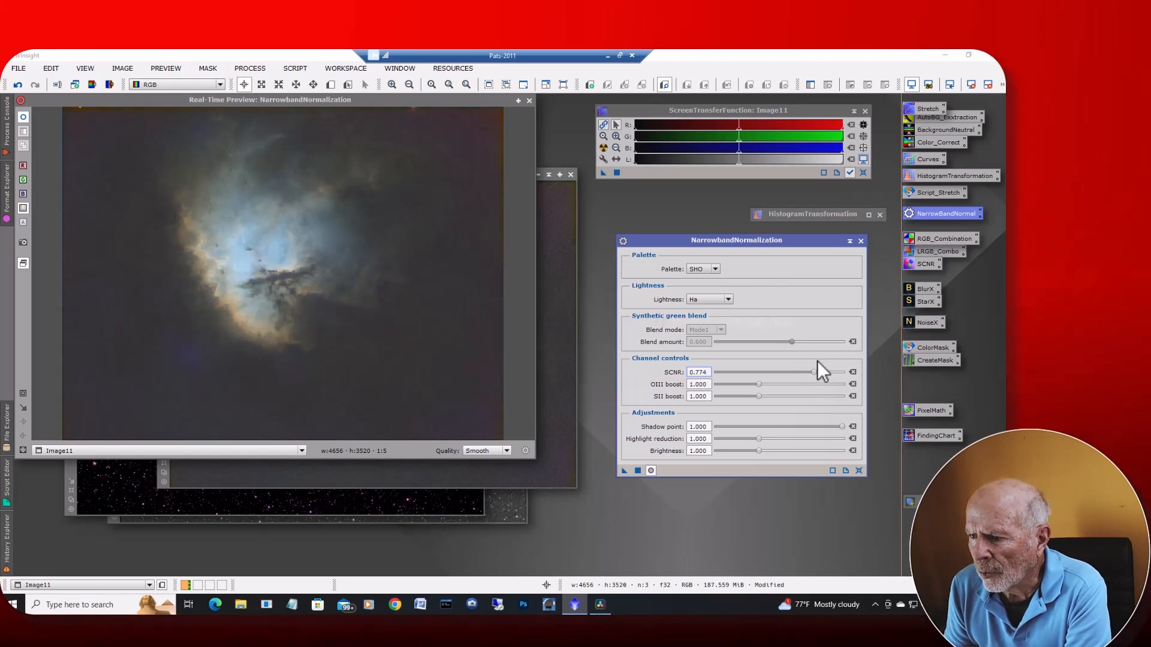
{"action": "left_click_drag", "start_coordinate": [815, 371], "coordinate": [854, 375]}
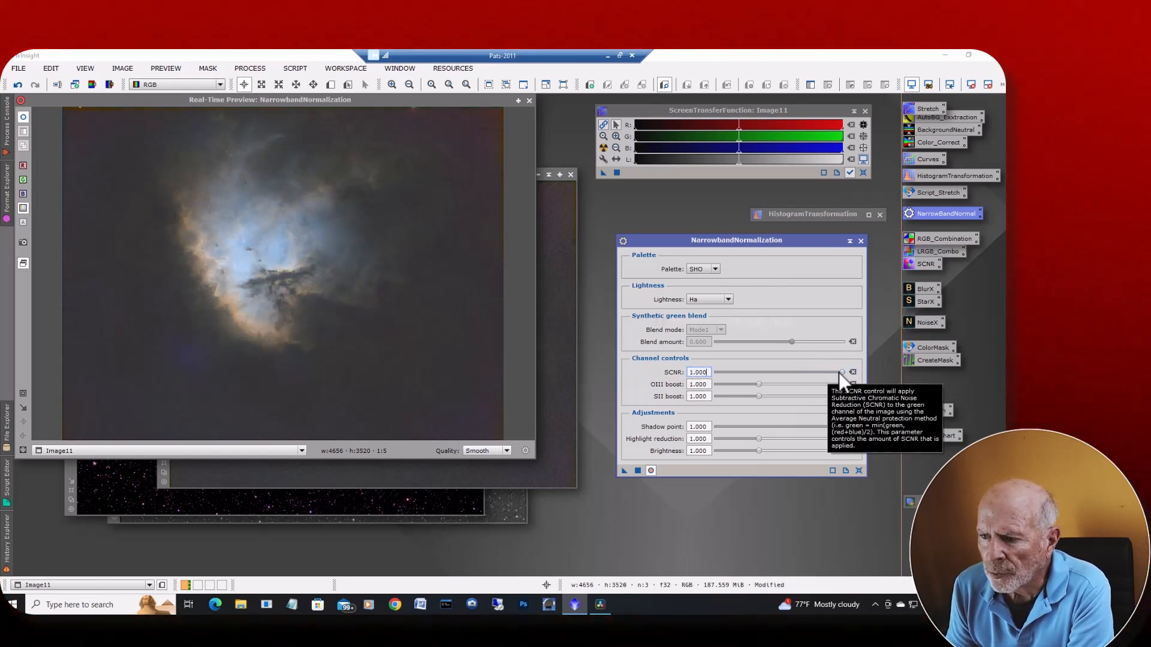
{"action": "left_click_drag", "start_coordinate": [842, 370], "coordinate": [831, 372]}
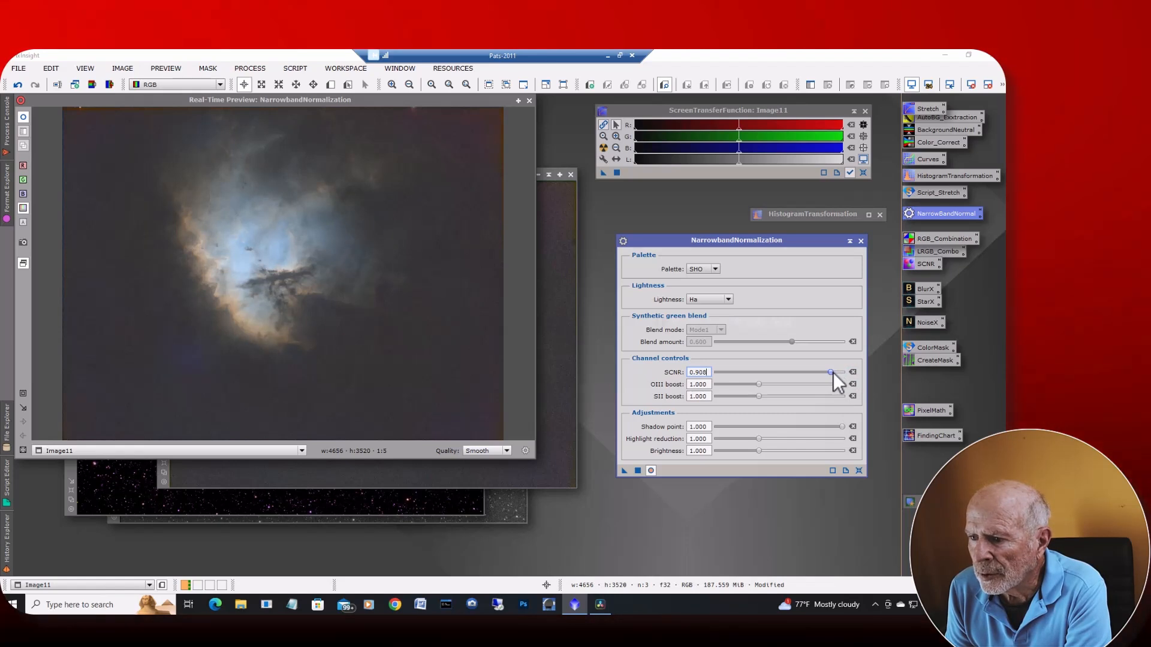
{"action": "left_click_drag", "start_coordinate": [832, 372], "coordinate": [825, 371]}
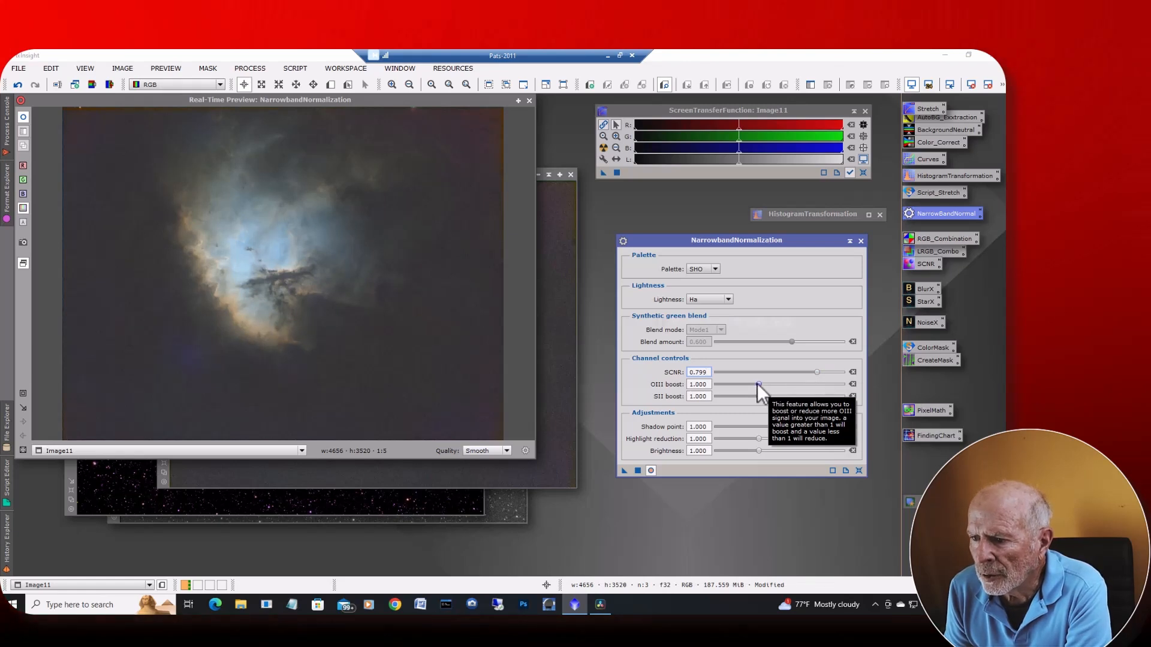
Raise the OIII boost to 1.712 and the SII boost to 1.830 in NarrowbandNormalization
{"action": "left_click_drag", "start_coordinate": [758, 383], "coordinate": [855, 391]}
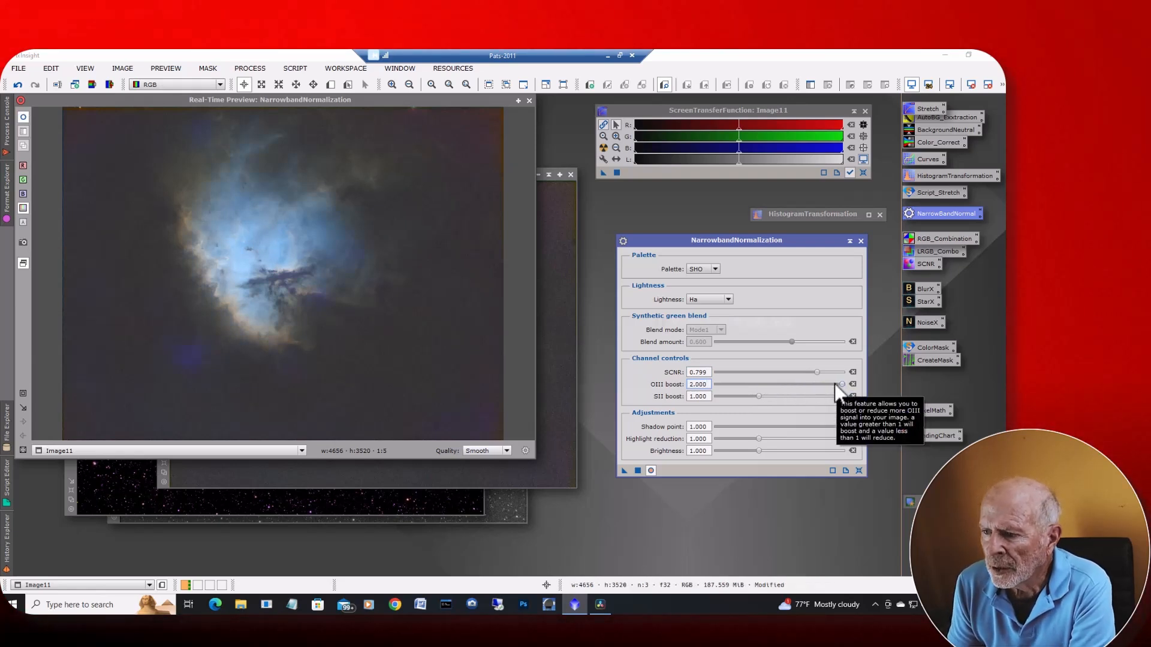
{"action": "left_click_drag", "start_coordinate": [840, 383], "coordinate": [816, 382]}
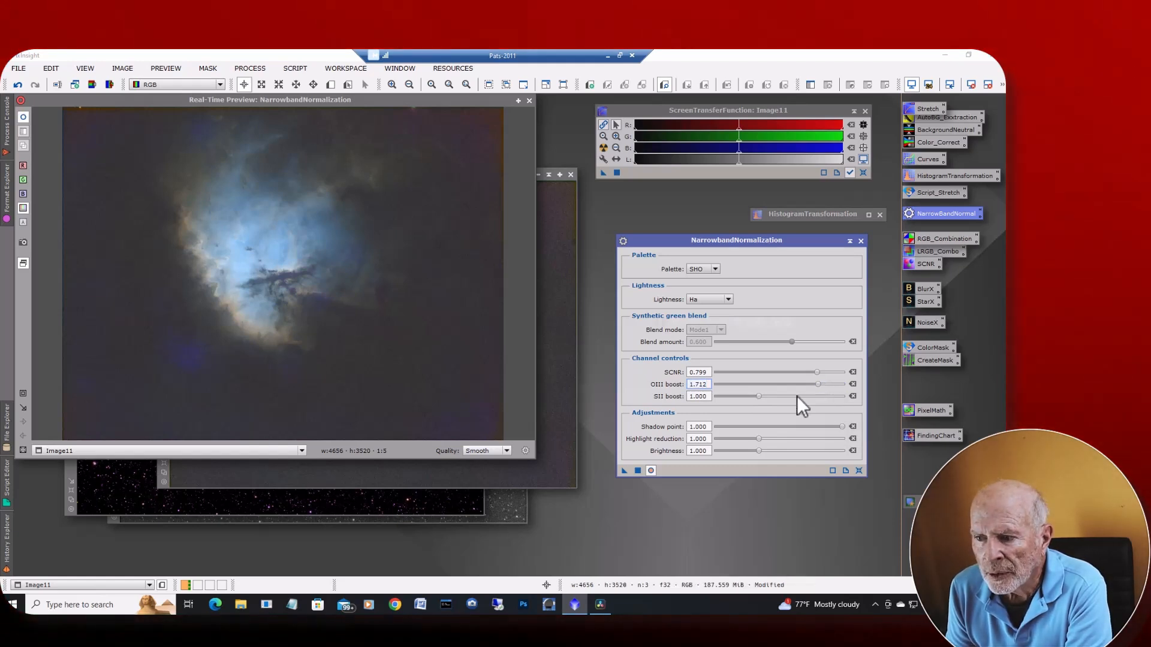
{"action": "left_click", "coordinate": [758, 396]}
{"action": "left_click_drag", "start_coordinate": [760, 394], "coordinate": [821, 393]}
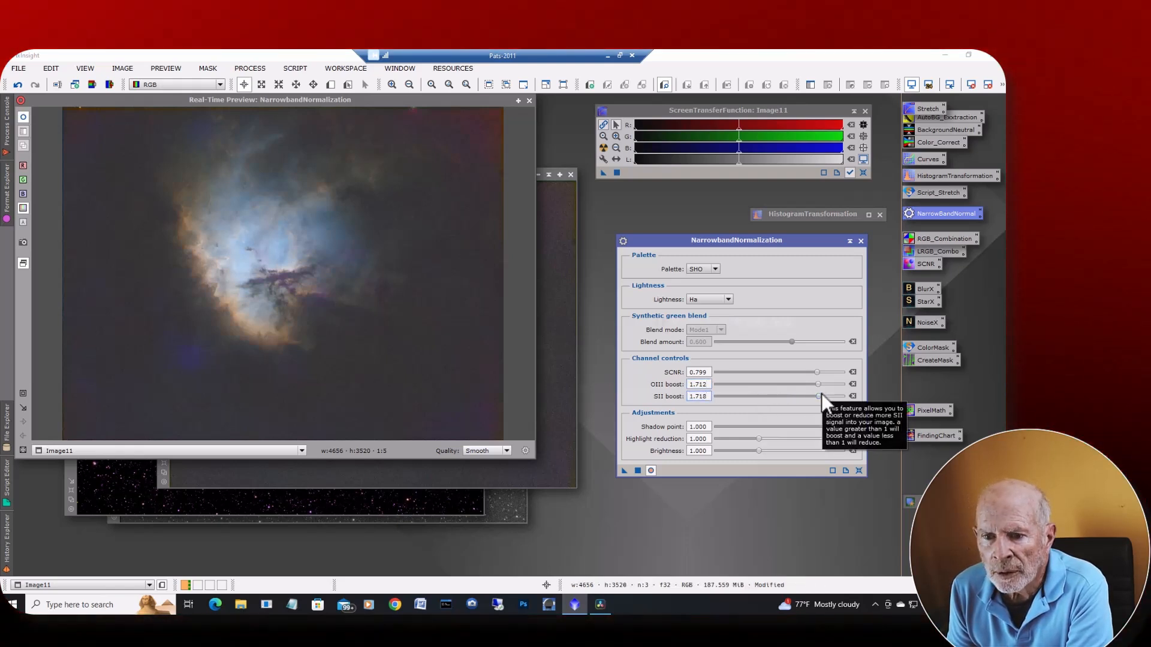
{"action": "left_click_drag", "start_coordinate": [821, 393], "coordinate": [828, 397]}
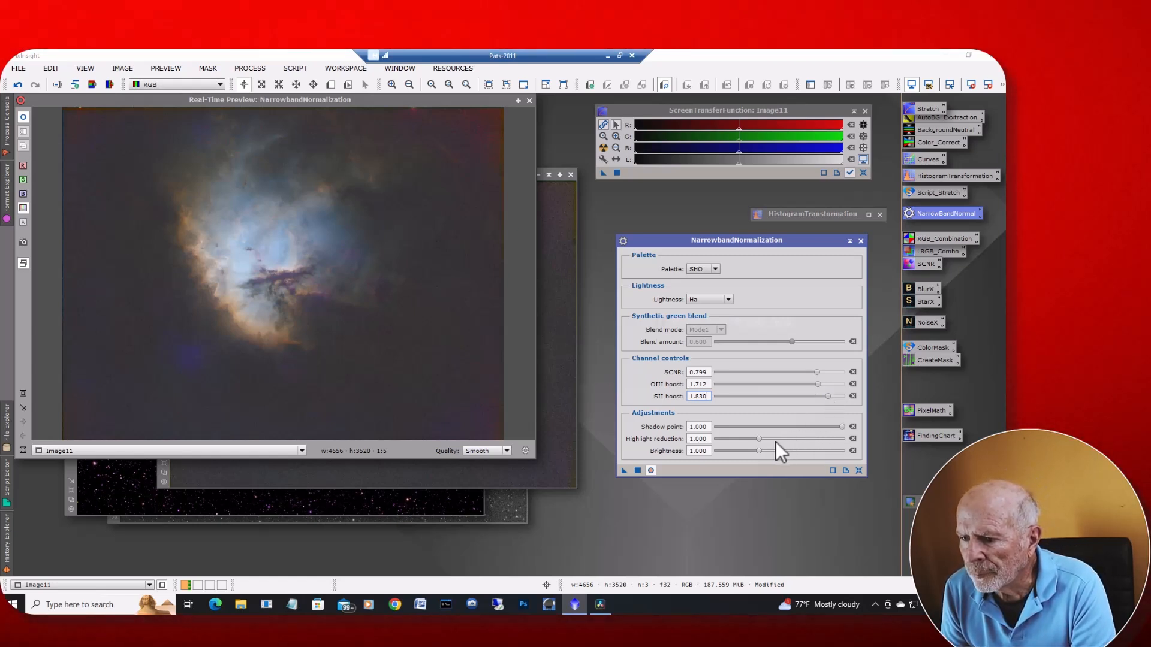
Adjust highlight reduction to 0.796, brightness to 0.902, OIII boost to 1.618 and SII boost to 1.686, and apply NarrowbandNormalization to the starless image
{"action": "mouse_move", "coordinate": [775, 441]}
{"action": "left_click_drag", "start_coordinate": [759, 443], "coordinate": [757, 438]}
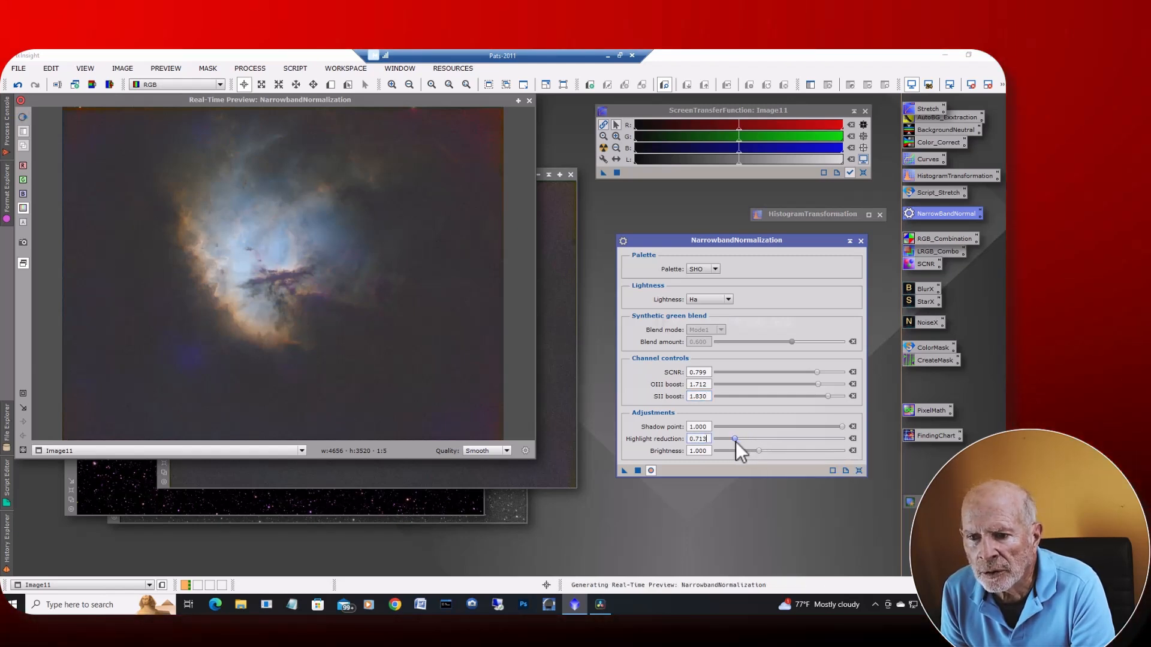
{"action": "left_click_drag", "start_coordinate": [735, 442], "coordinate": [757, 439]}
{"action": "left_click", "coordinate": [759, 450]}
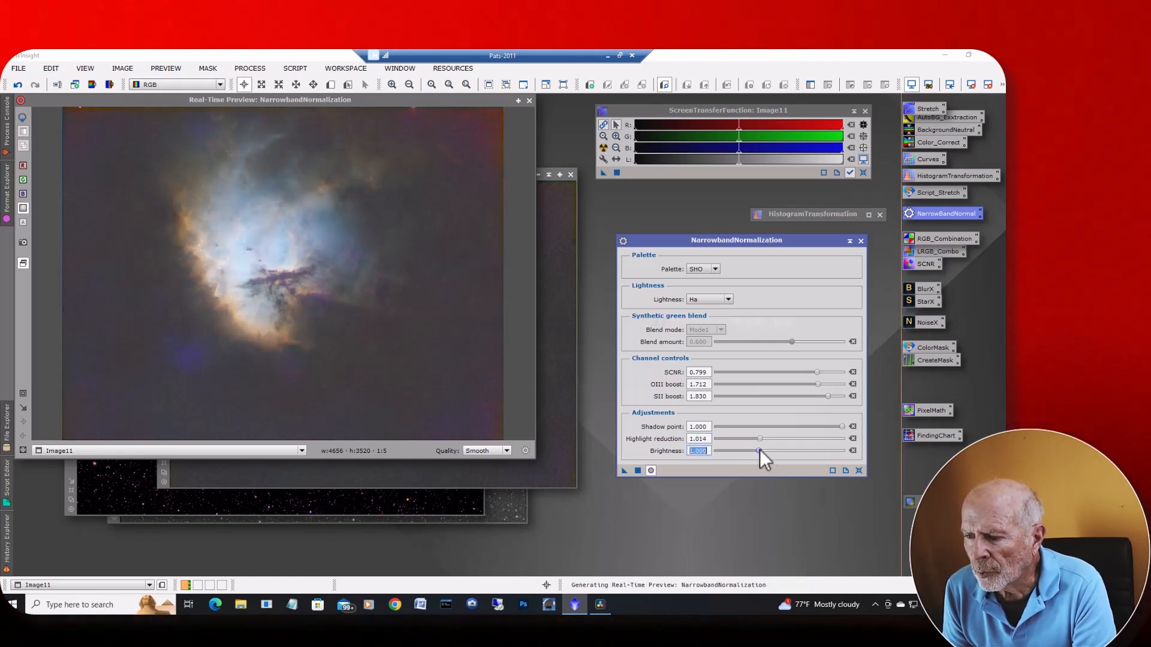
{"action": "left_click_drag", "start_coordinate": [760, 455], "coordinate": [748, 457]}
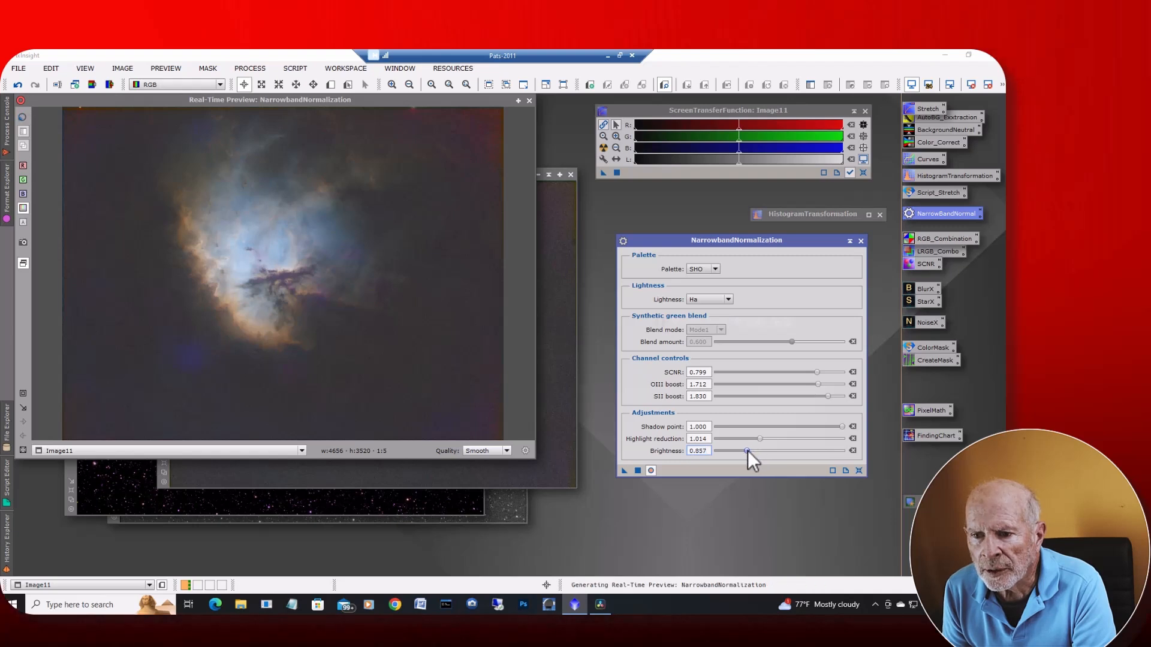
{"action": "left_click", "coordinate": [759, 439]}
{"action": "left_click_drag", "start_coordinate": [764, 437], "coordinate": [750, 440]}
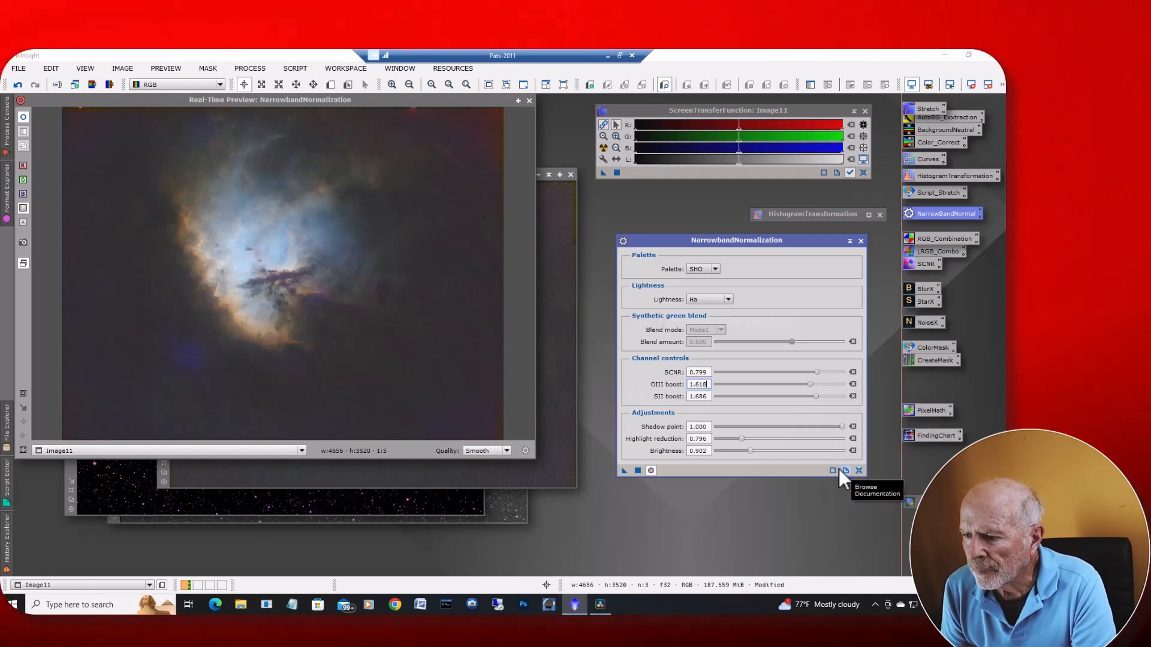
{"action": "left_click", "coordinate": [637, 469]}
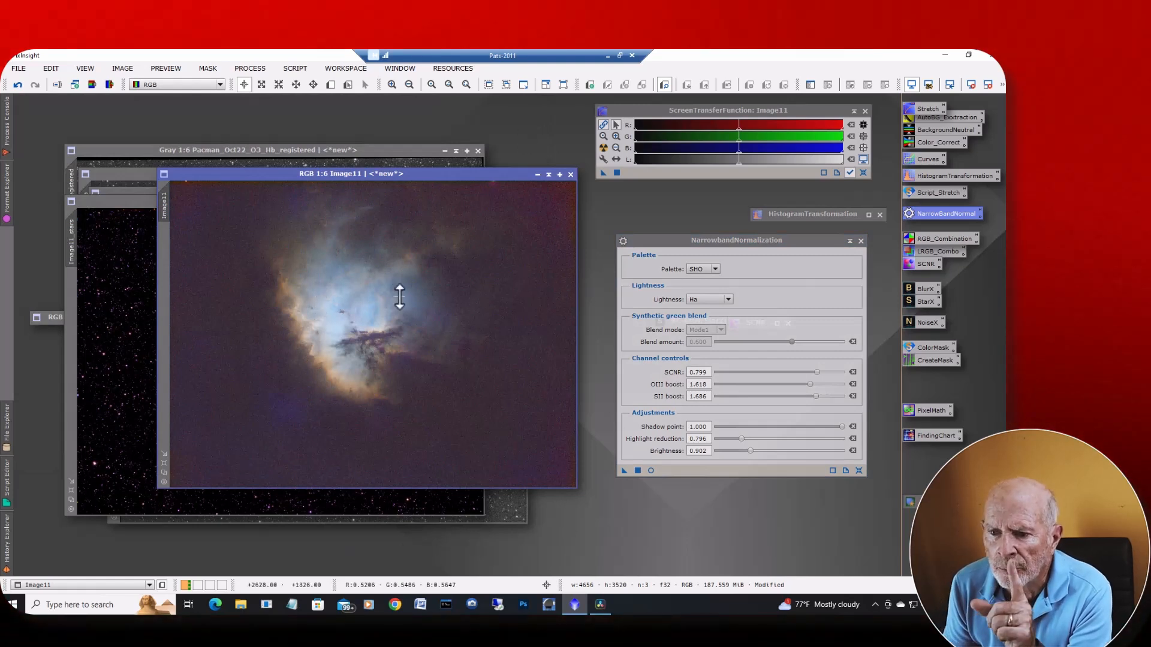
{"action": "left_click", "coordinate": [849, 241]}
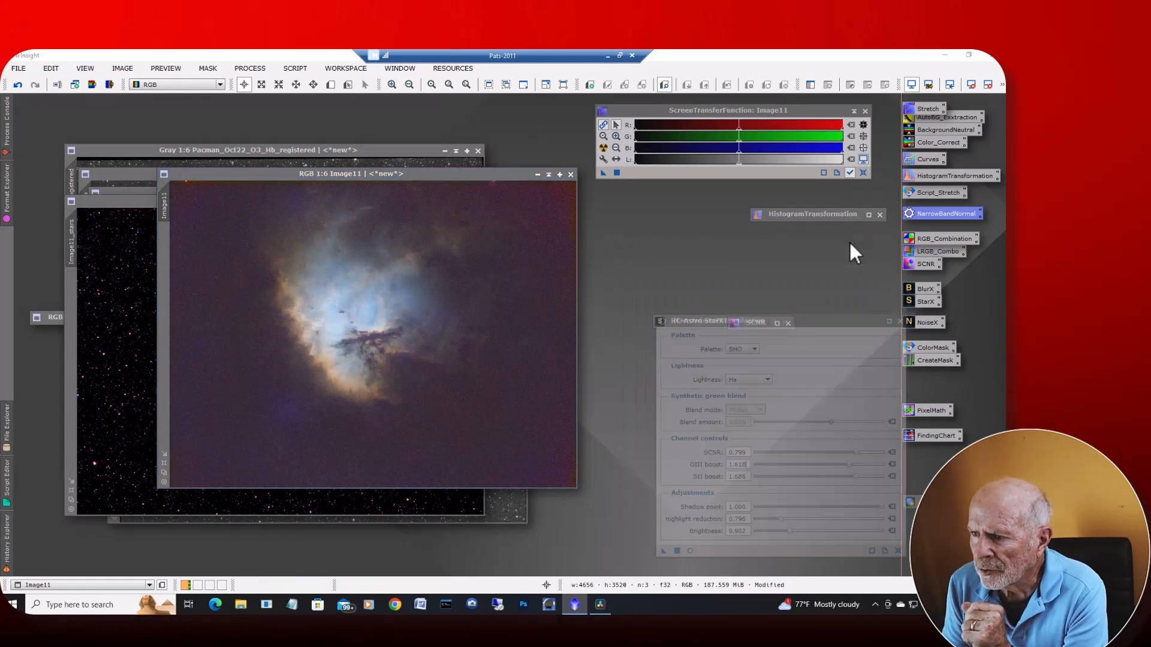
Reduce the starless image's purple cast by inverting it, applying SCNR to green with amount 0.75, and inverting it back
{"action": "left_click", "coordinate": [460, 174]}
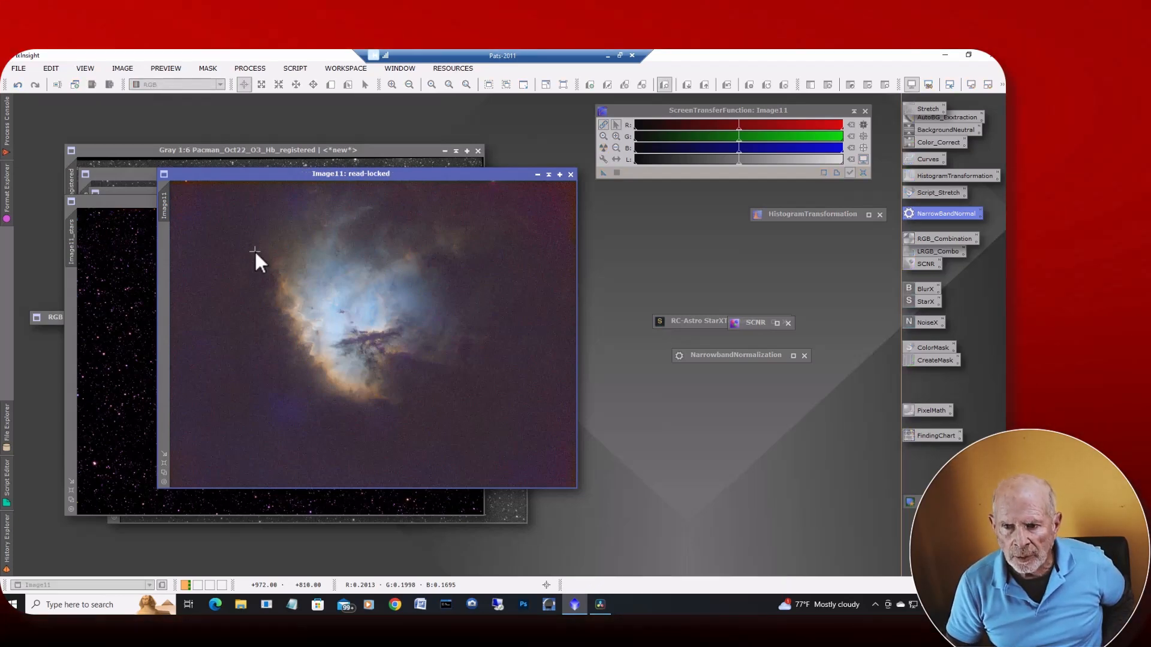
{"action": "key", "text": "ctrl+i"}
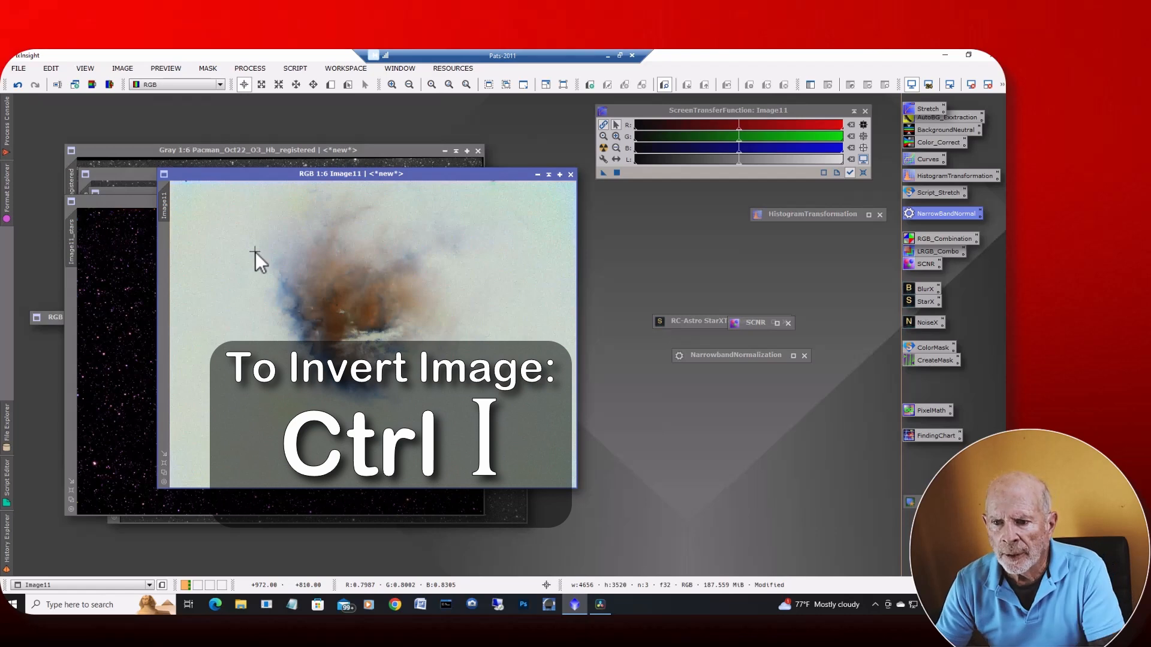
{"action": "double_click", "coordinate": [926, 264]}
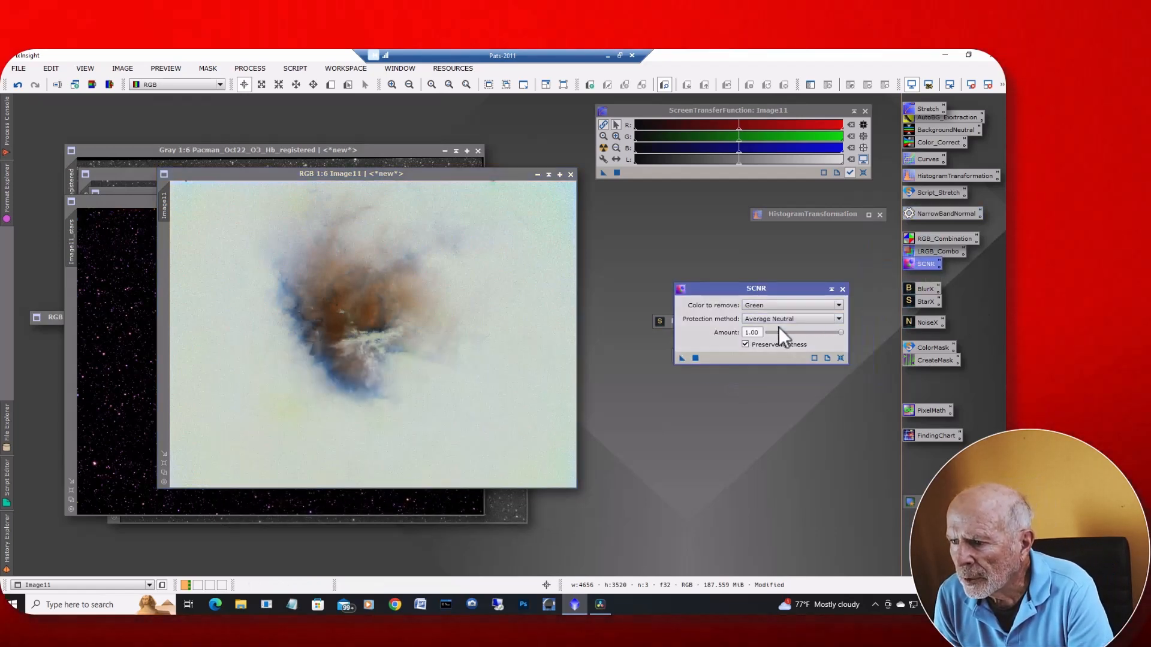
{"action": "left_click", "coordinate": [811, 333]}
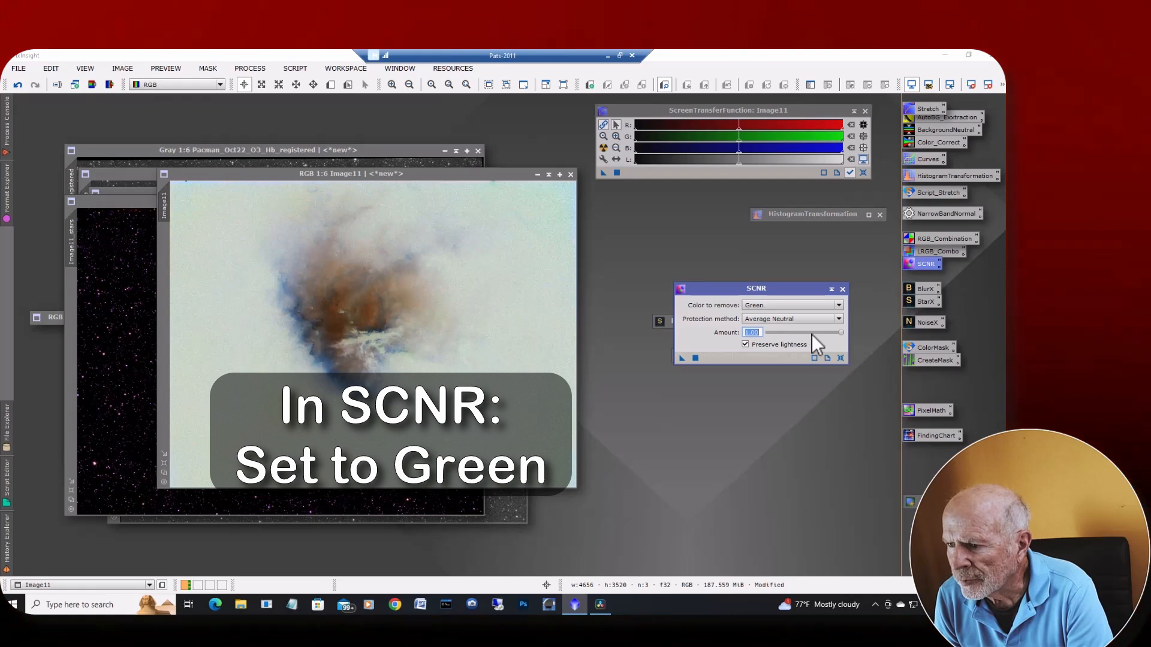
{"action": "type", "text": "0.8"}
{"action": "key", "text": "Return"}
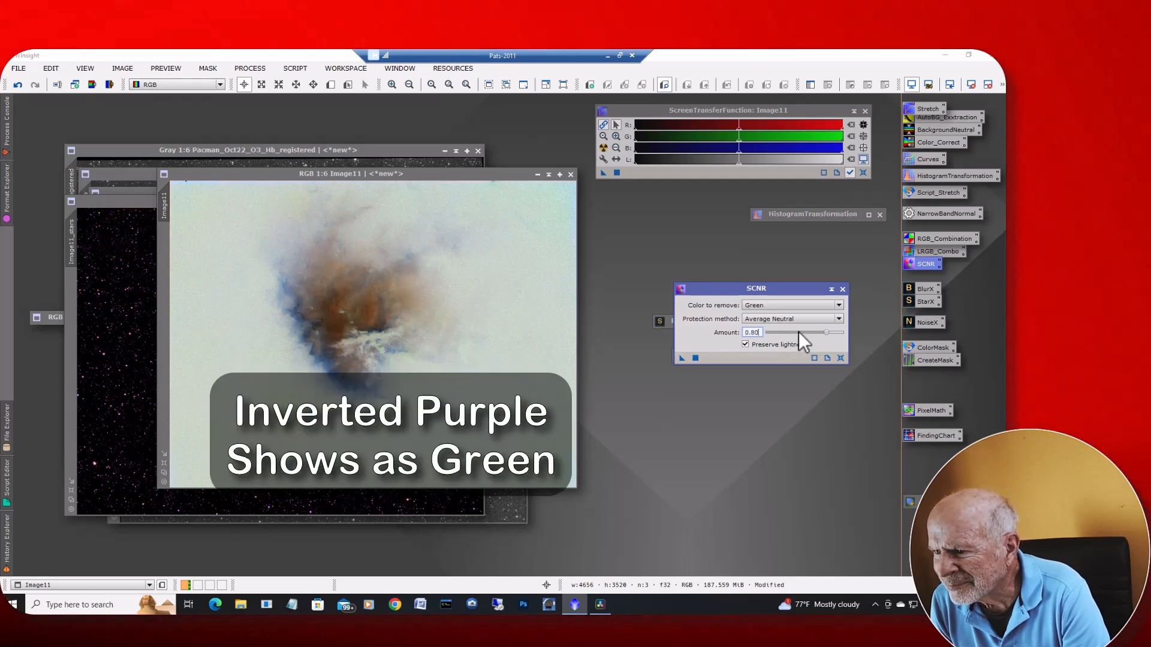
{"action": "left_click", "coordinate": [695, 358]}
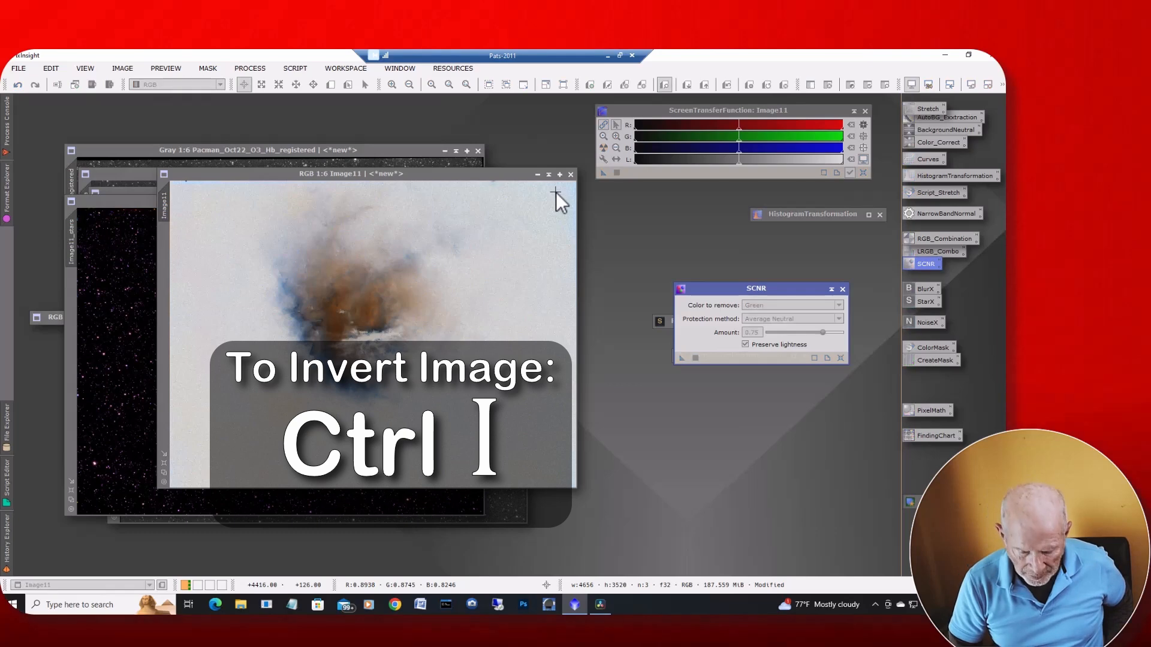
{"action": "key", "text": "ctrl+i"}
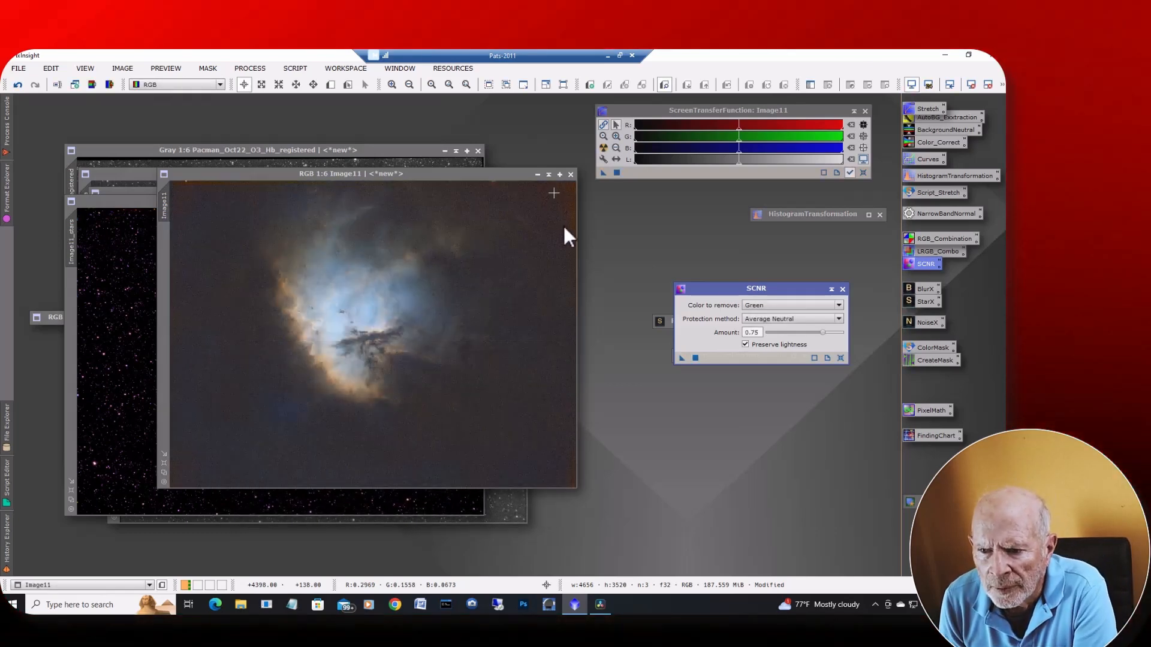
{"action": "left_click", "coordinate": [832, 290]}
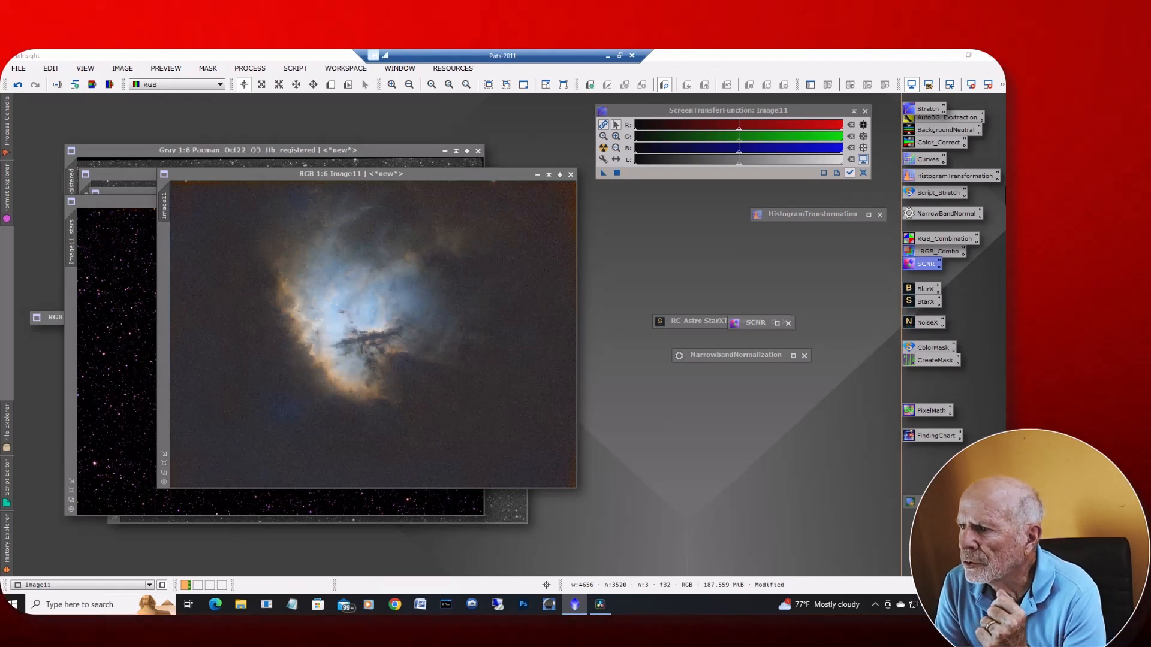
Apply a mild RGB/K S-curve with CurvesTransformation, lowering the shadows near input 0.27 and lifting the highlights near 0.73, and reset the curve
{"action": "double_click", "coordinate": [926, 159]}
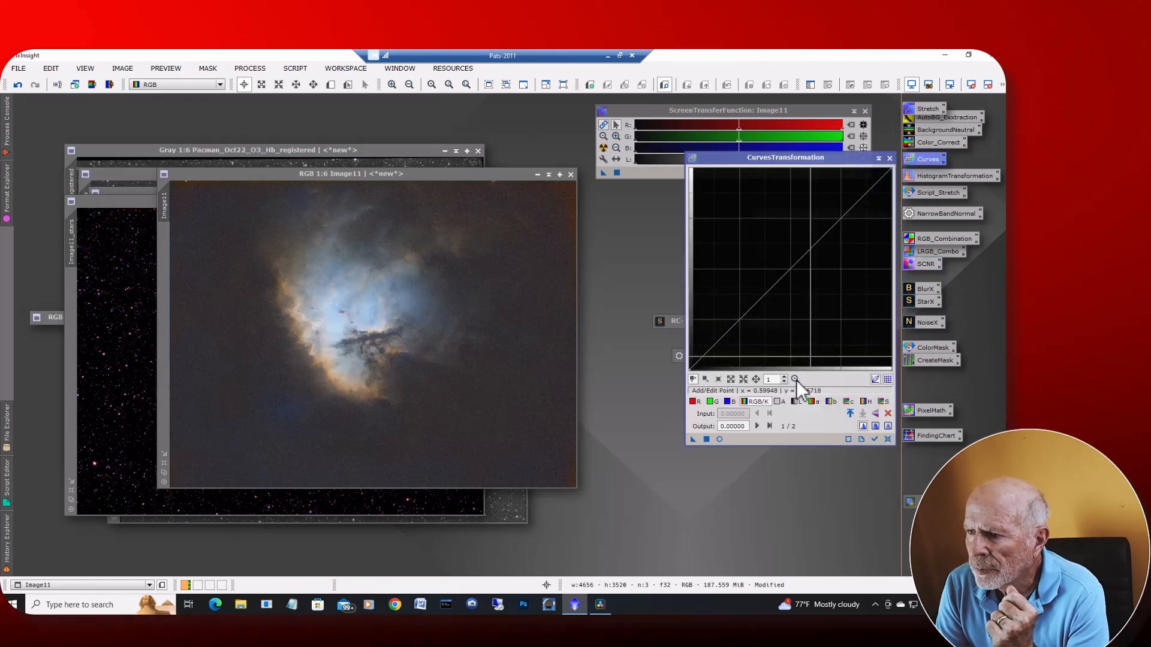
{"action": "left_click", "coordinate": [721, 441]}
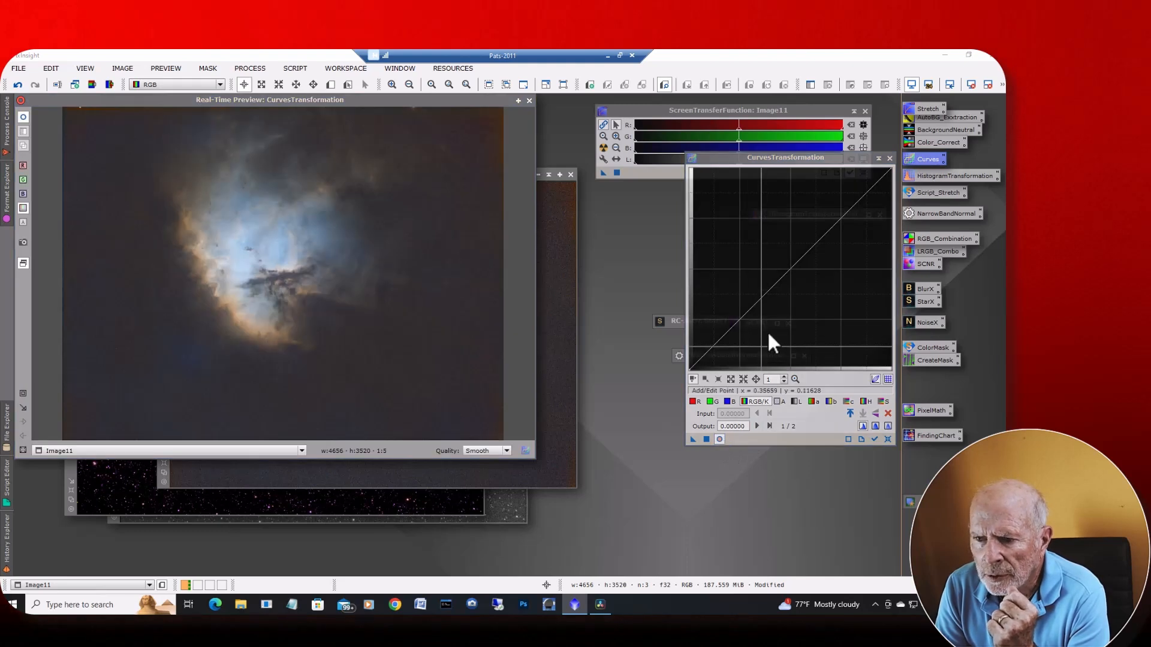
{"action": "left_click", "coordinate": [743, 322]}
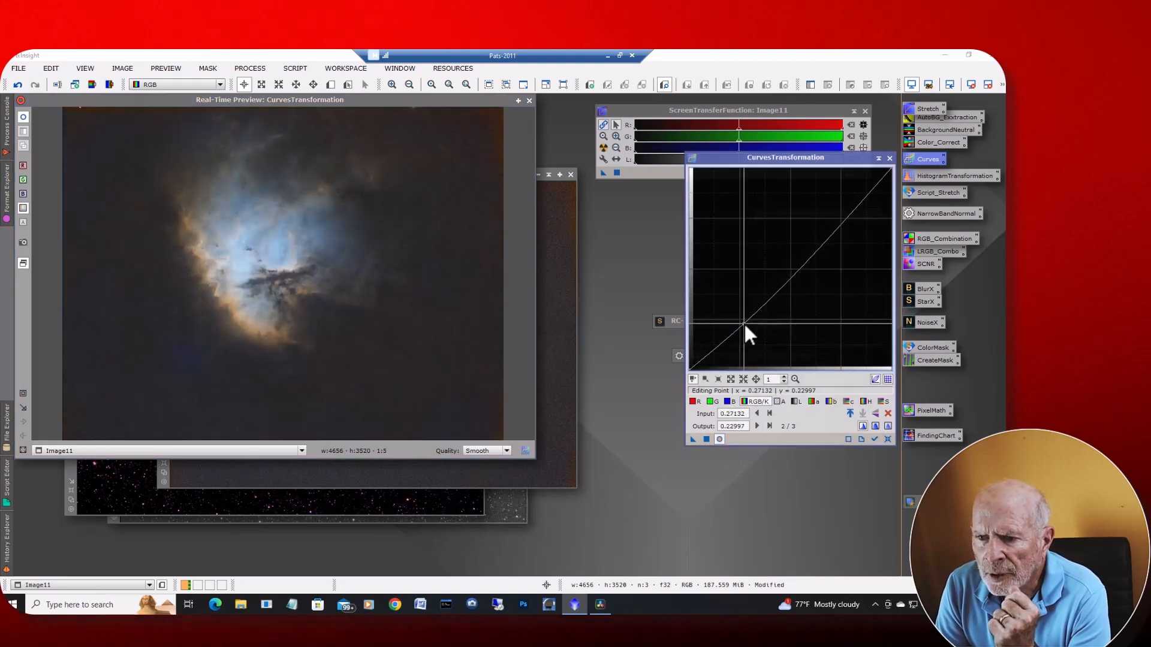
{"action": "left_click_drag", "start_coordinate": [822, 253], "coordinate": [837, 223]}
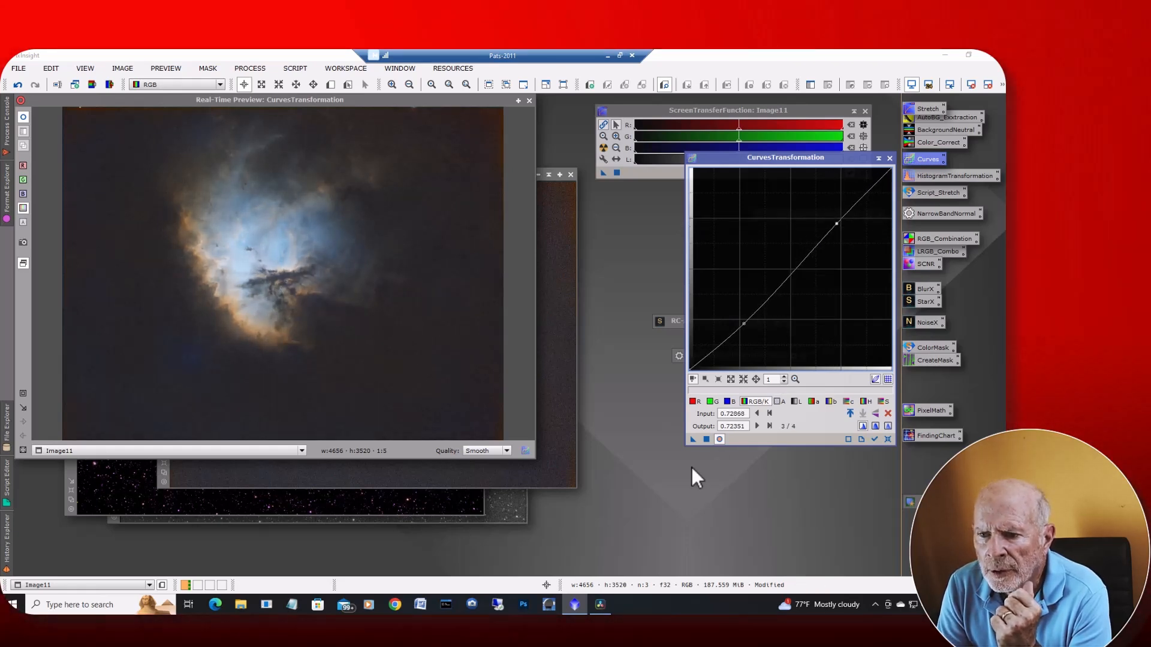
{"action": "left_click", "coordinate": [706, 440]}
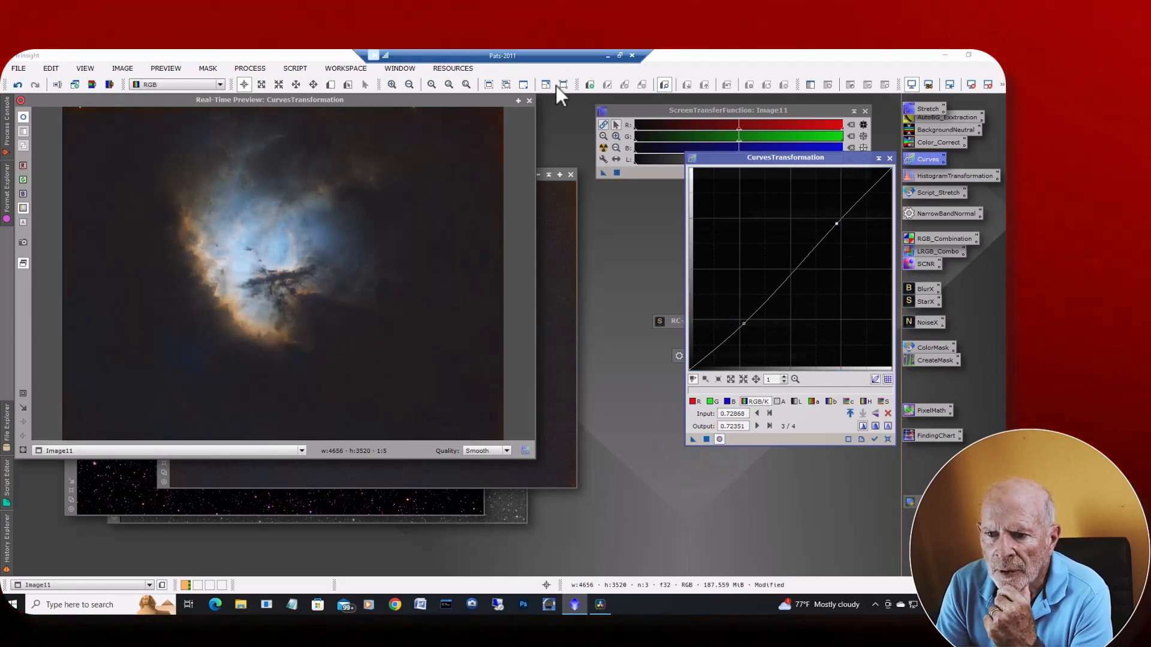
{"action": "left_click", "coordinate": [531, 102]}
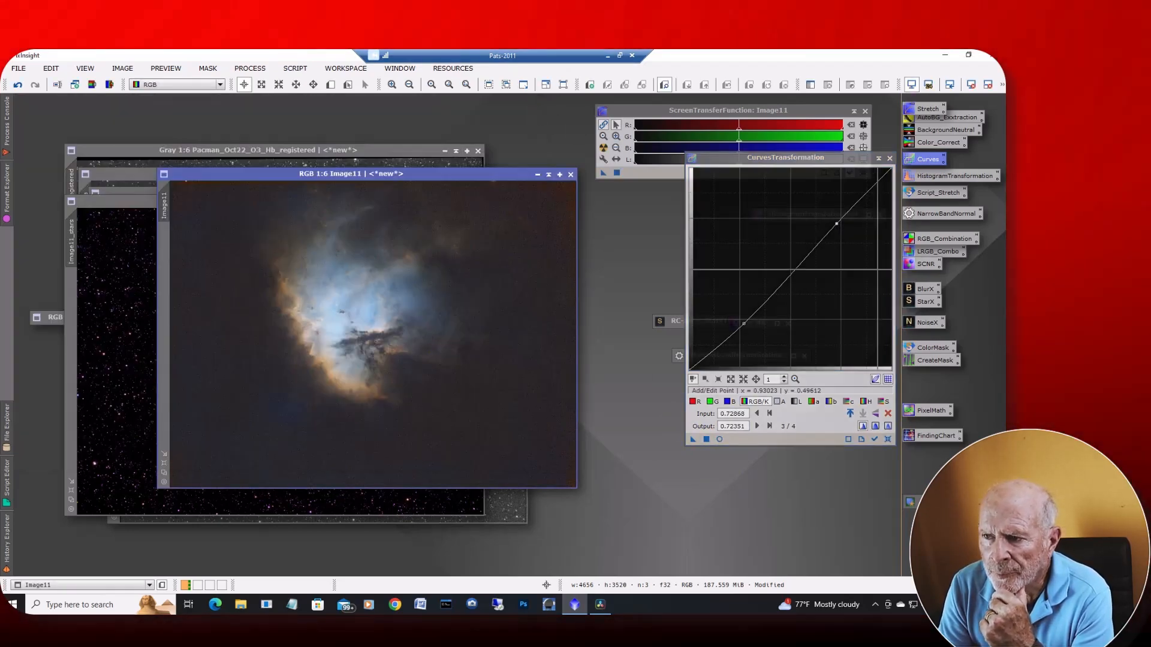
{"action": "left_click", "coordinate": [887, 440]}
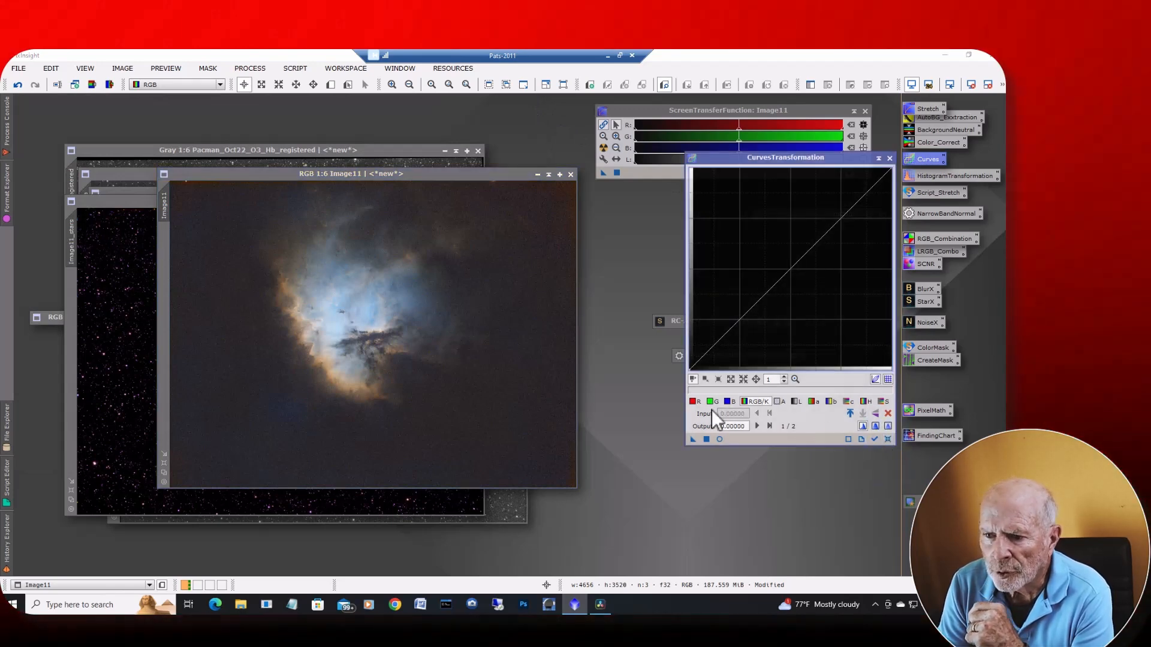
{"action": "left_click", "coordinate": [878, 158]}
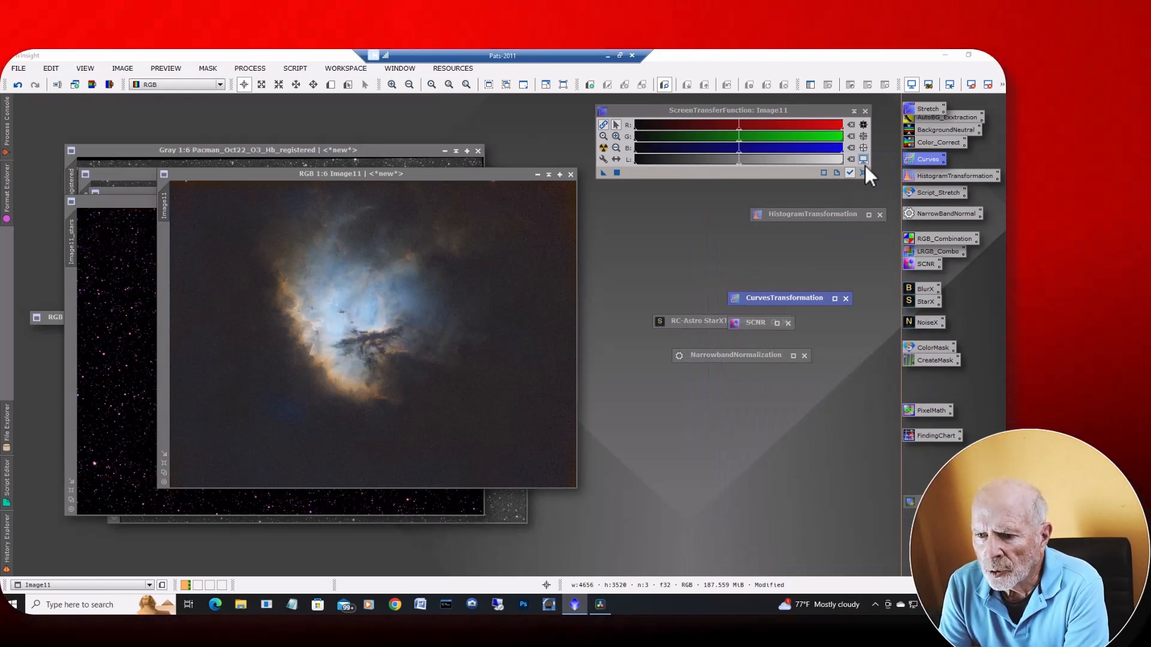
Open the ColorMask_mod utility script for the starless image
{"action": "left_click", "coordinate": [294, 69]}
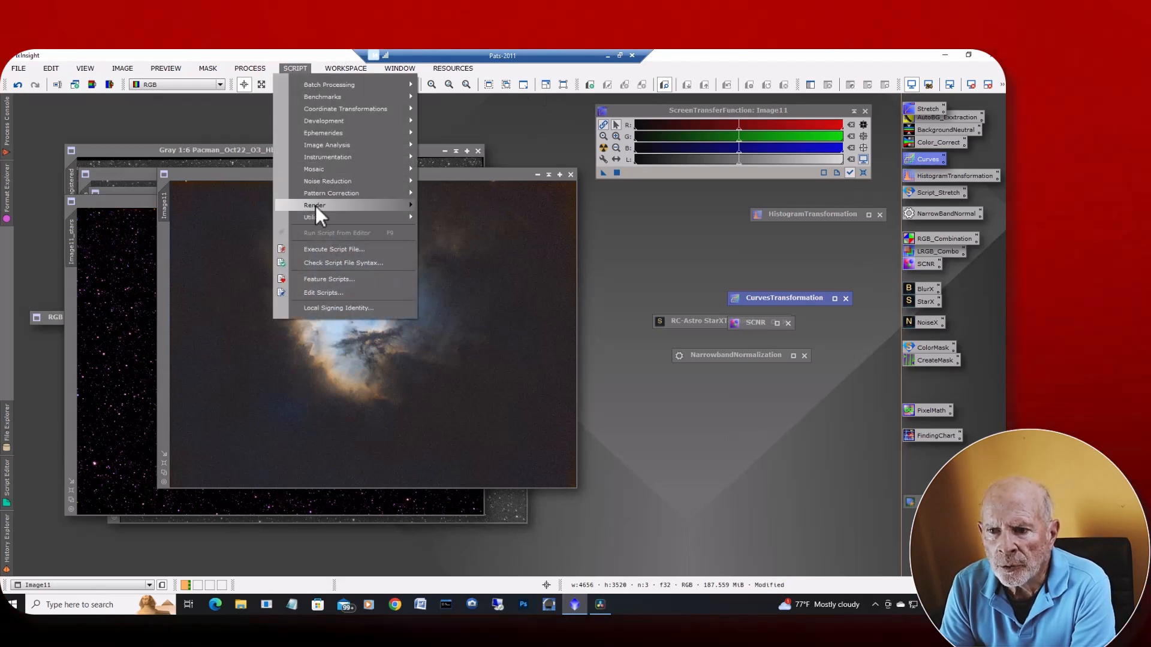
{"action": "mouse_move", "coordinate": [315, 217]}
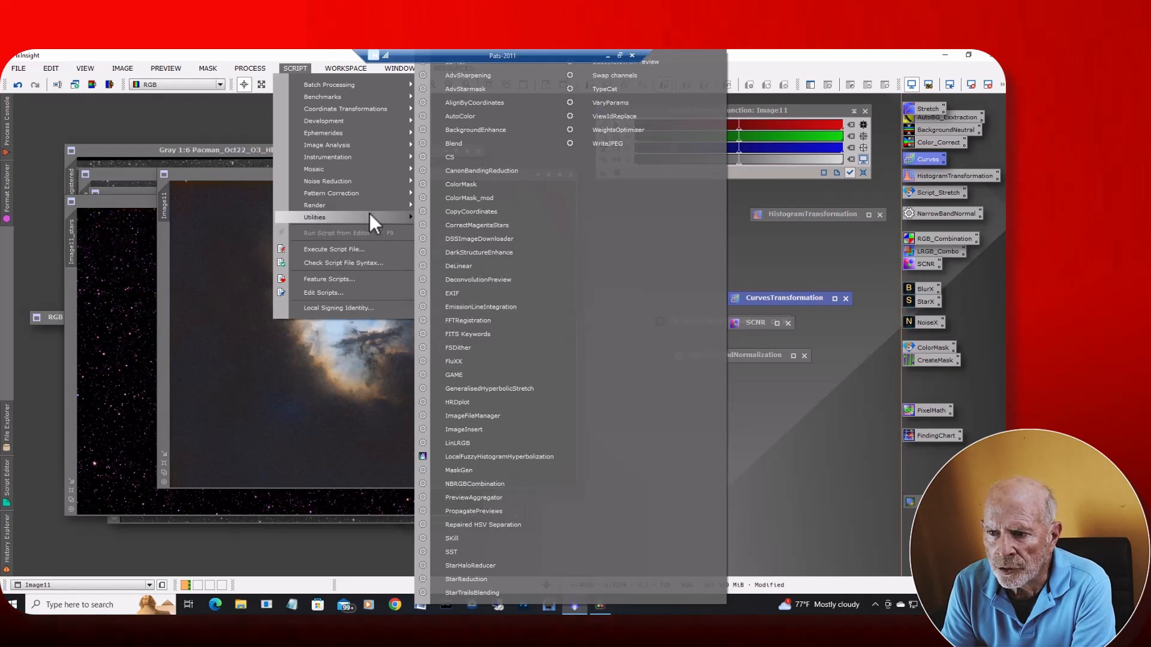
{"action": "left_click", "coordinate": [471, 211]}
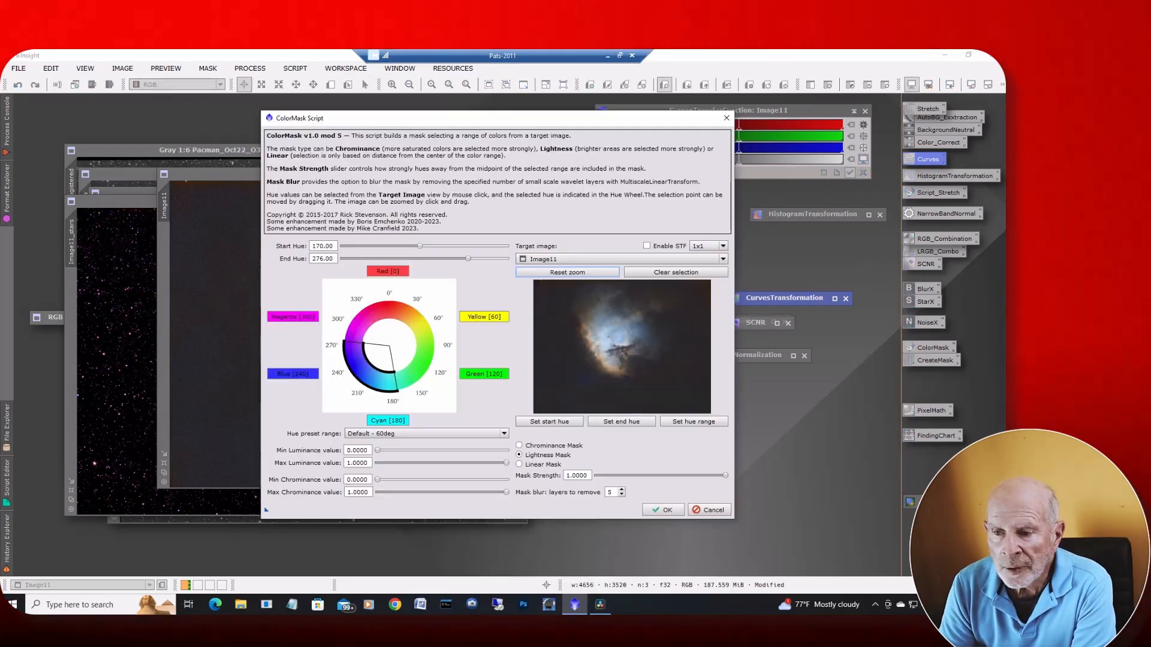
Switch to the browser, find the ColorMask entry on the Cosmic Photons scripts page, and return to PixInsight
{"action": "key", "text": "alt+Tab"}
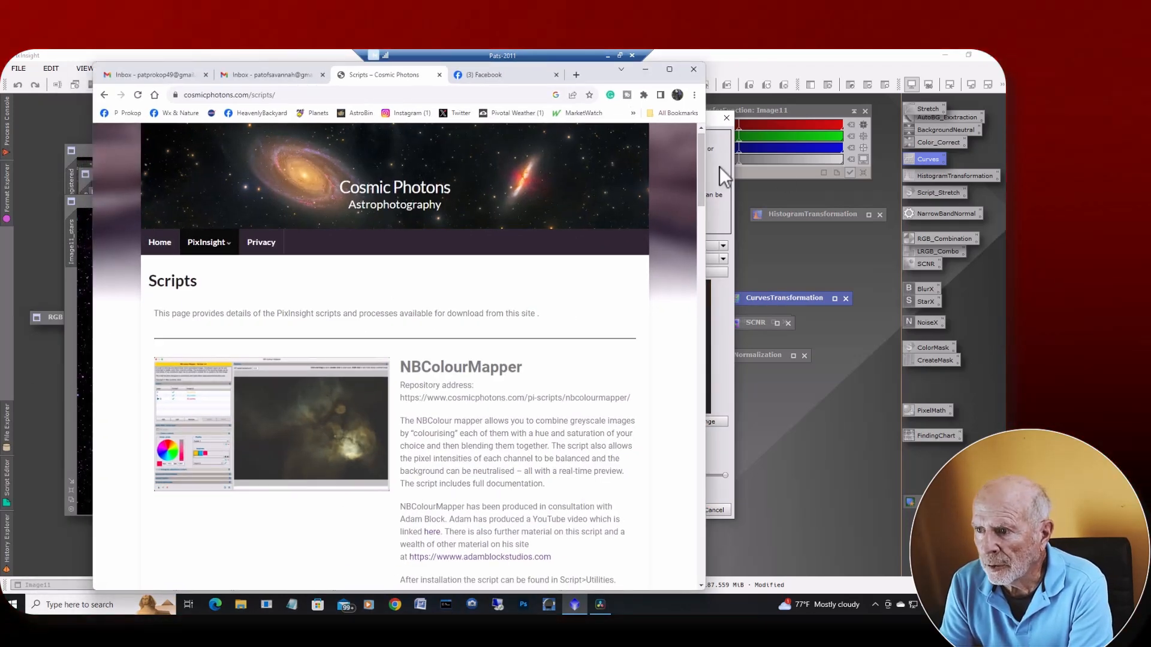
{"action": "left_click_drag", "start_coordinate": [701, 178], "coordinate": [705, 433]}
{"action": "right_click", "coordinate": [709, 354]}
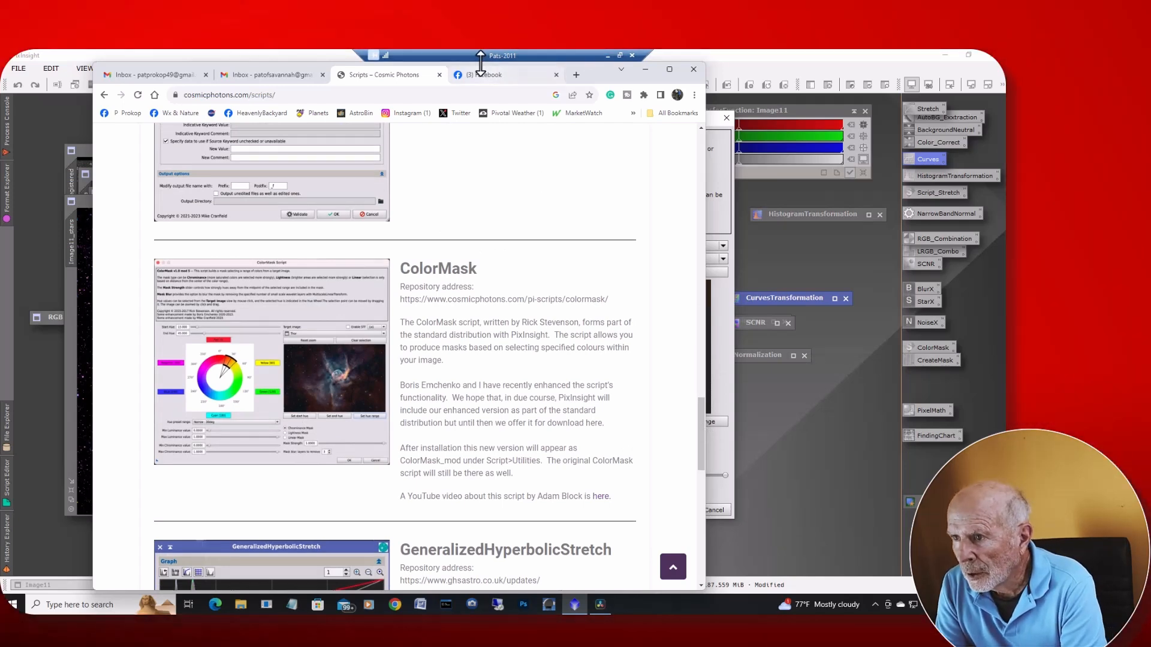
{"action": "left_click", "coordinate": [645, 69]}
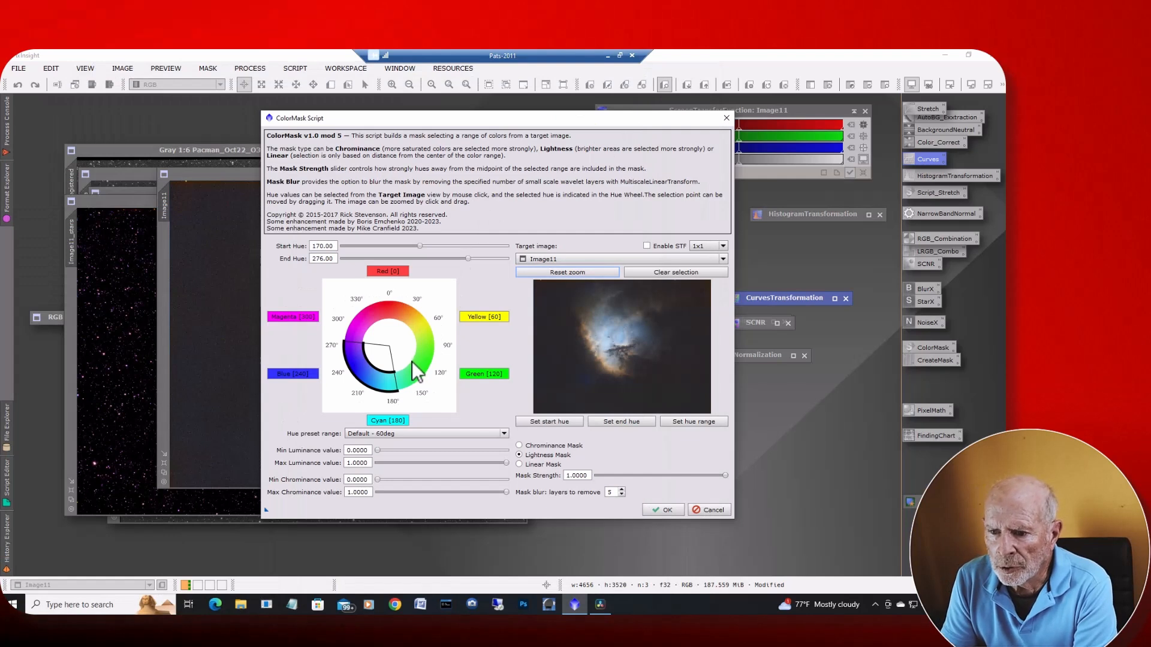
Try the blue and cyan hue presets and set the colour mask's start hue to 165 and end hue to 258
{"action": "left_click", "coordinate": [308, 376]}
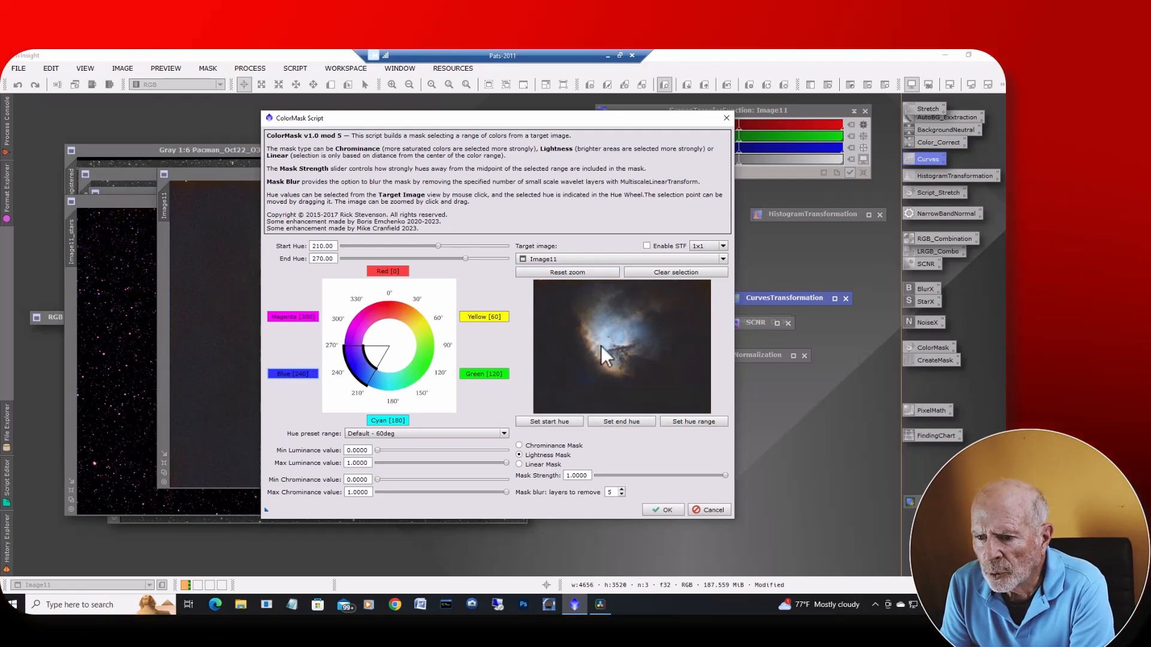
{"action": "left_click", "coordinate": [395, 419]}
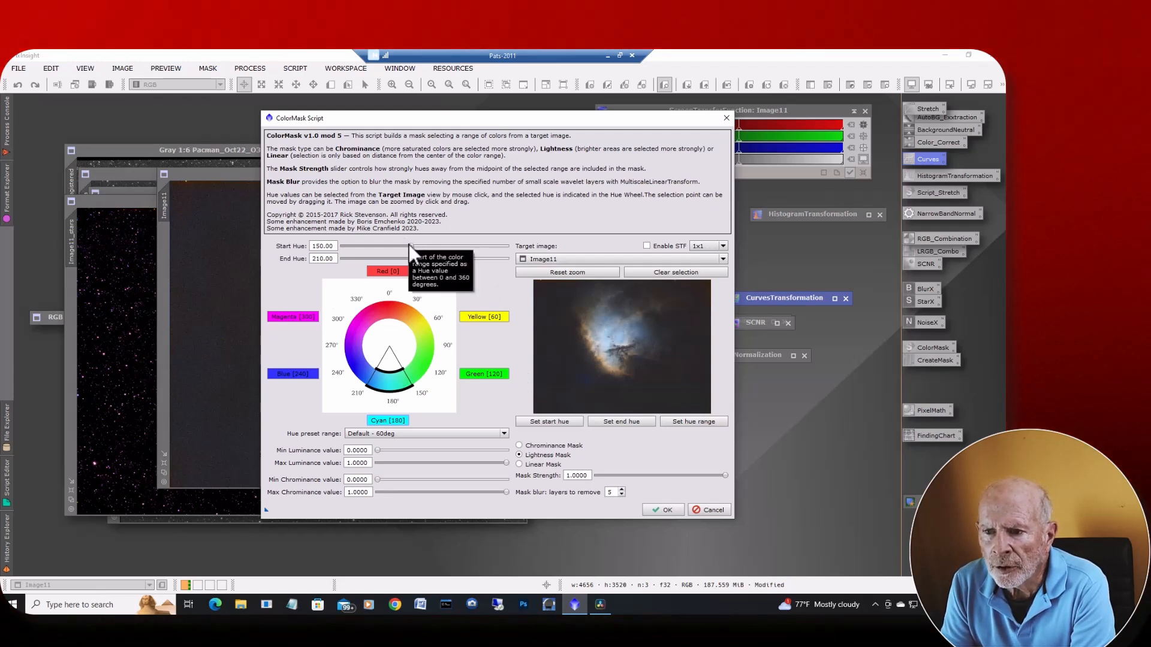
{"action": "left_click_drag", "start_coordinate": [409, 246], "coordinate": [460, 264]}
{"action": "left_click", "coordinate": [438, 257]}
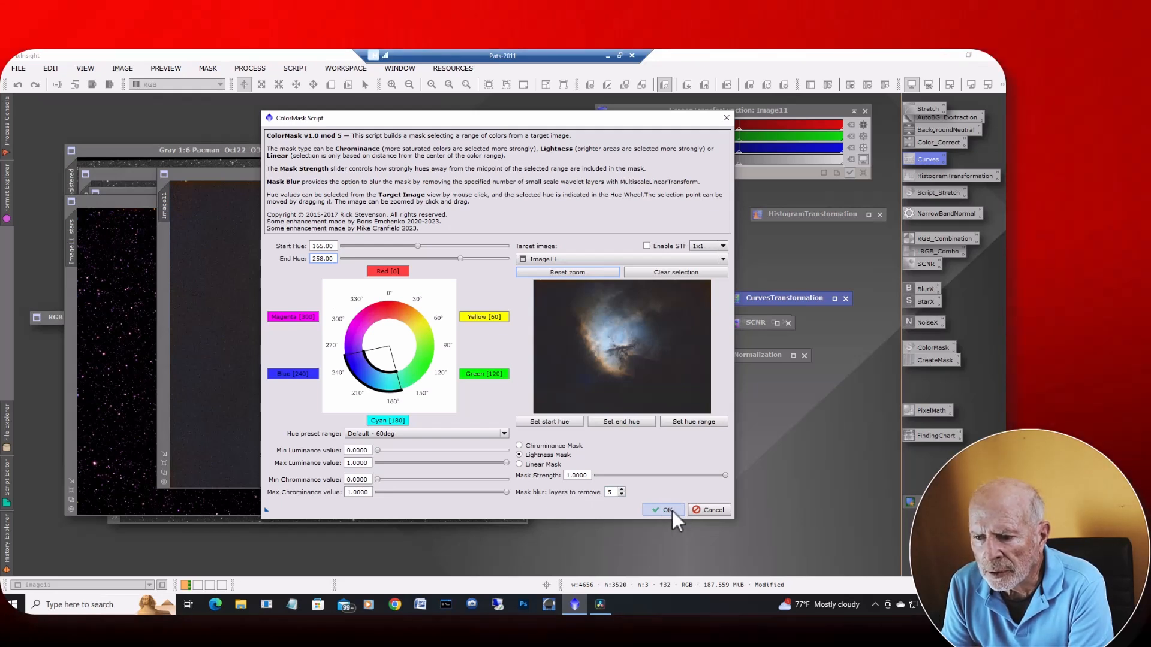
Generate the colour mask for hues 165 to 258 and apply it to Image11, keeping the mask iconized beside the image
{"action": "left_click", "coordinate": [666, 510]}
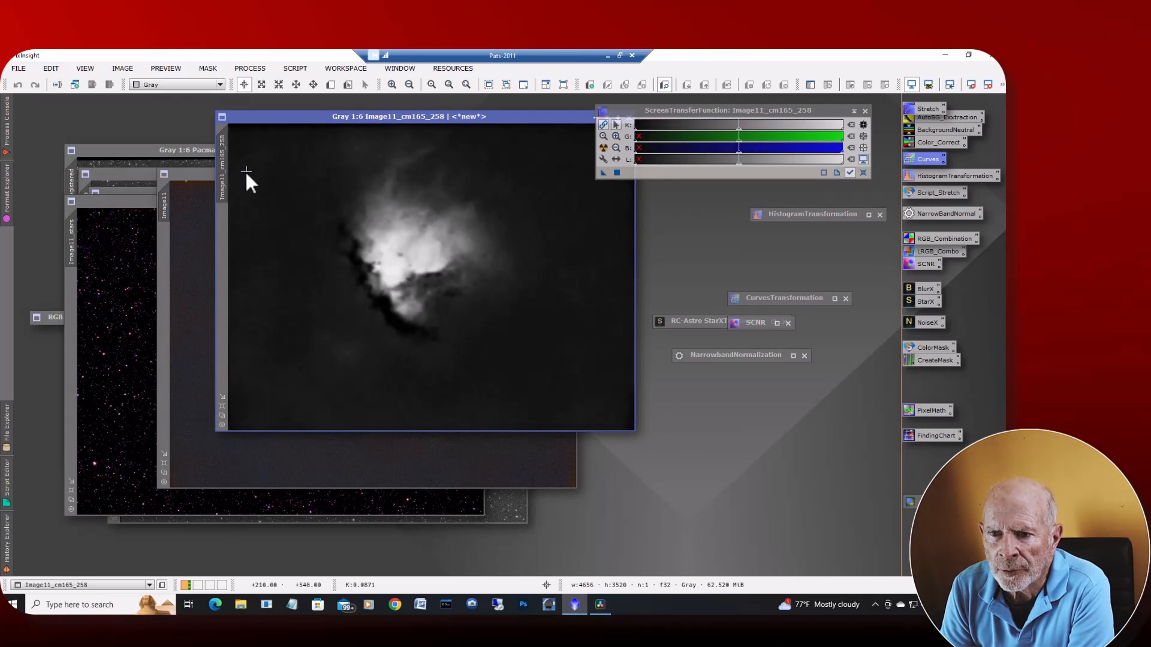
{"action": "left_click_drag", "start_coordinate": [234, 182], "coordinate": [163, 286]}
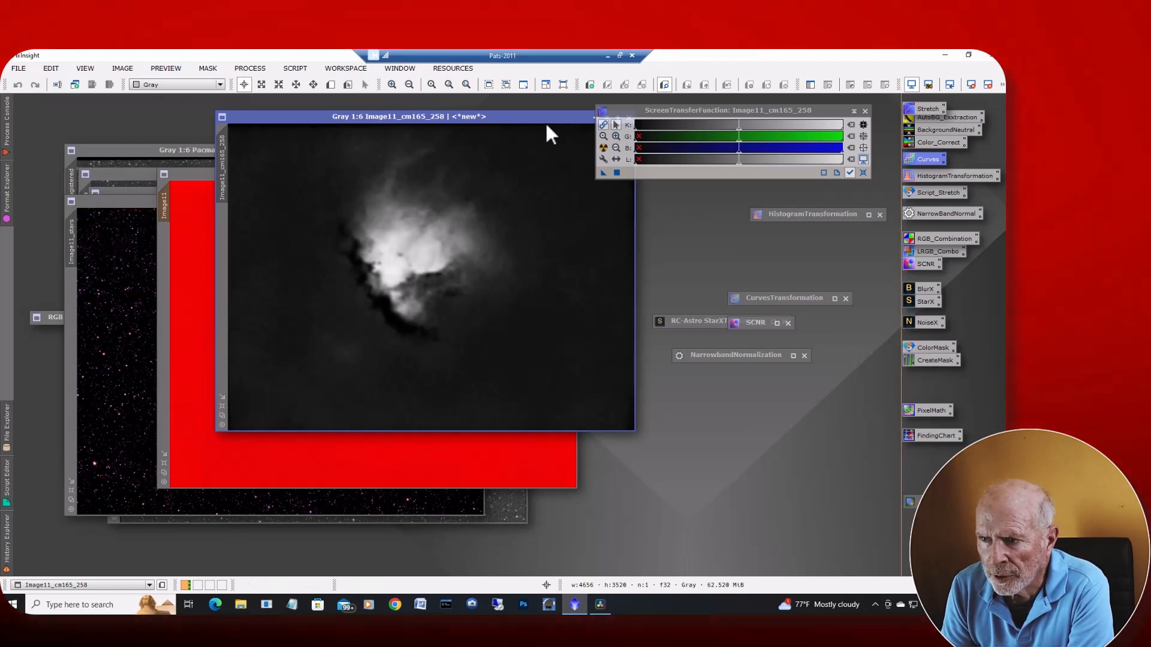
{"action": "left_click_drag", "start_coordinate": [547, 118], "coordinate": [531, 168]}
{"action": "right_click", "coordinate": [531, 168]}
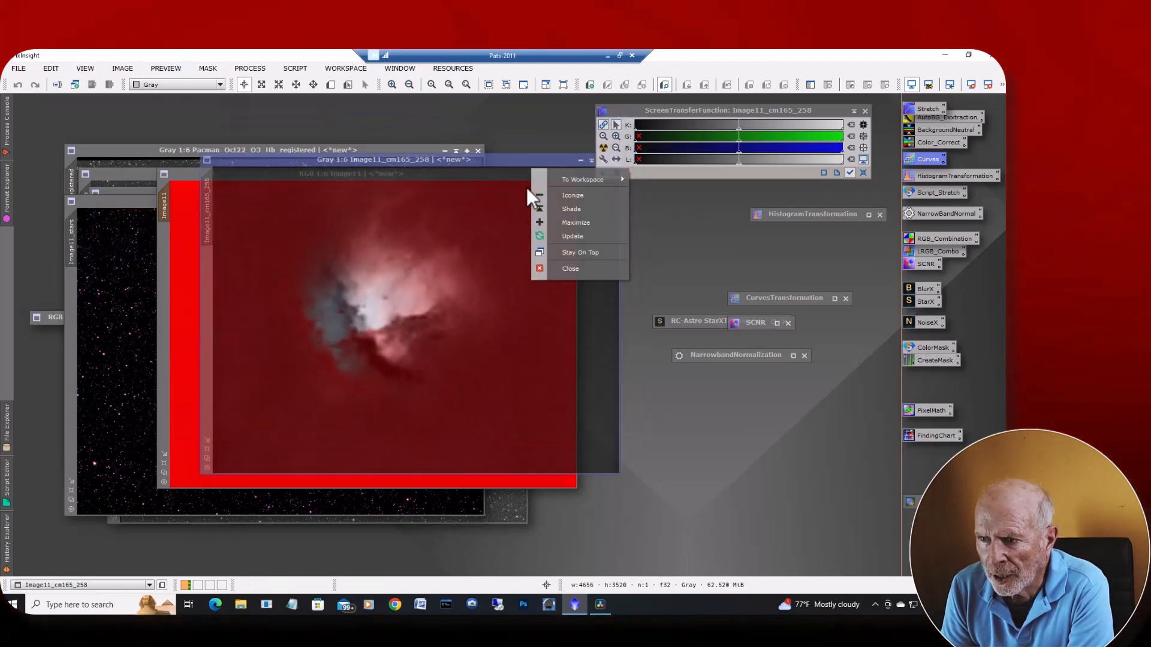
{"action": "left_click", "coordinate": [580, 161]}
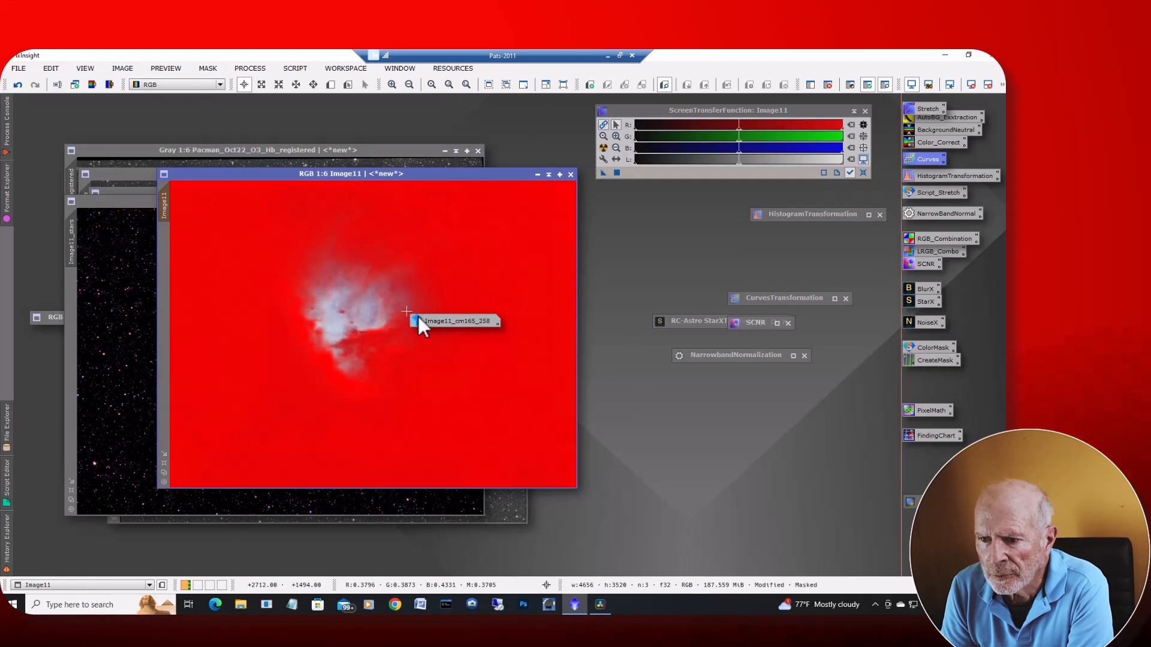
{"action": "left_click_drag", "start_coordinate": [449, 320], "coordinate": [588, 419]}
{"action": "left_click_drag", "start_coordinate": [627, 432], "coordinate": [637, 433]}
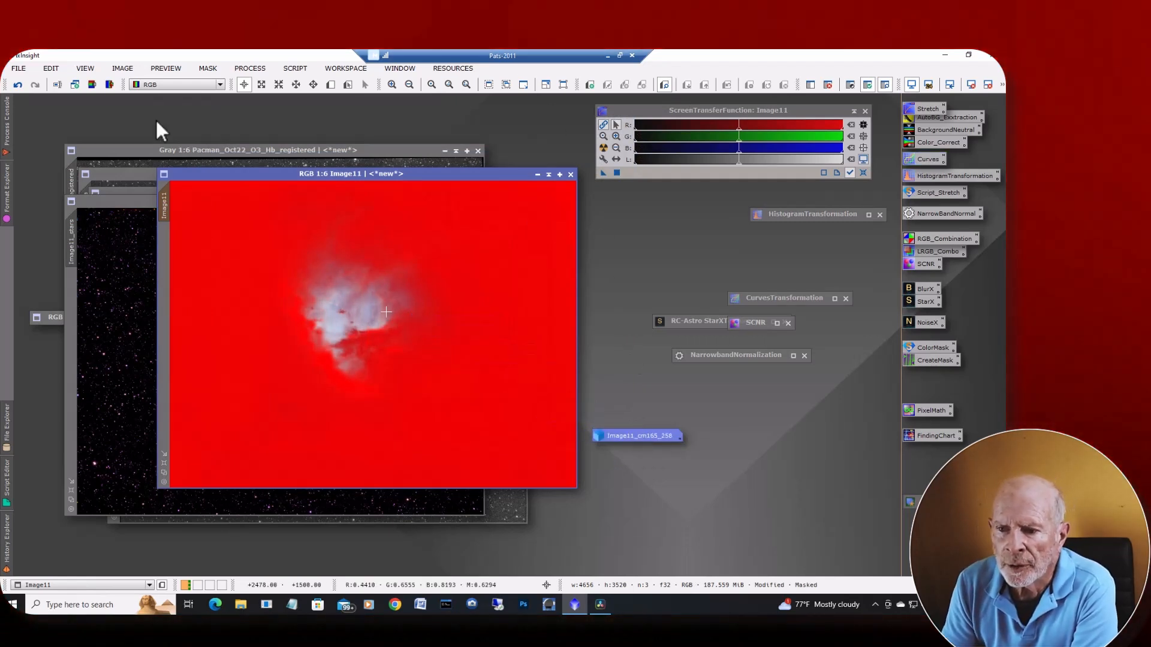
Hide the mask overlay on Image11 and open CurvesTransformation with its real-time preview
{"action": "left_click", "coordinate": [208, 71]}
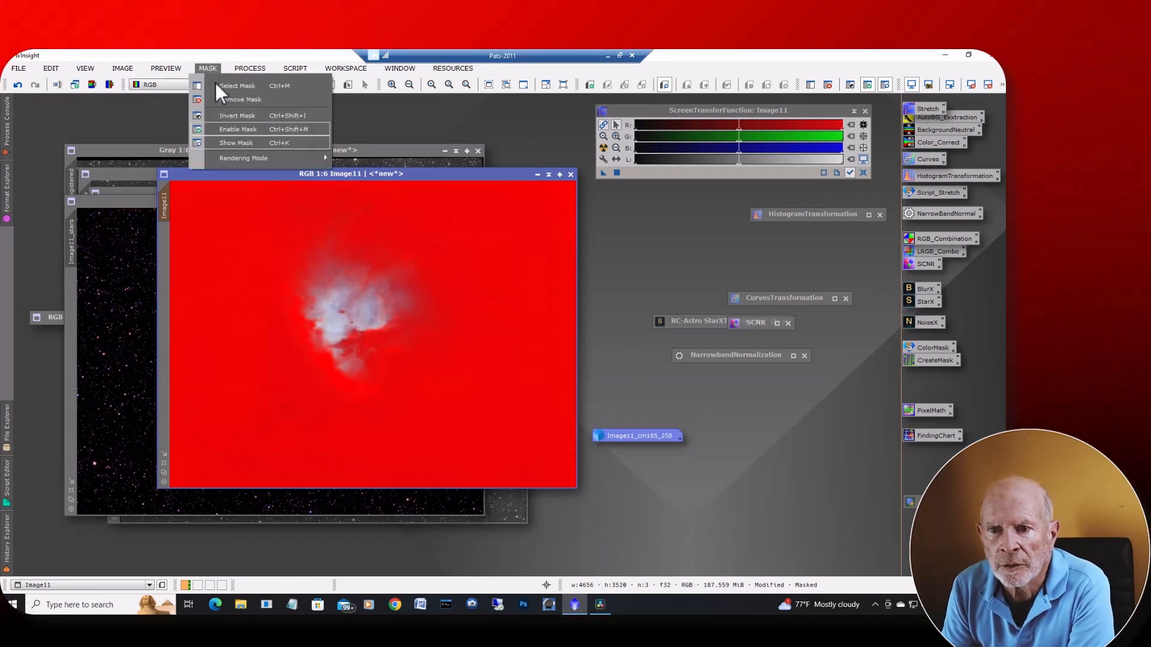
{"action": "left_click", "coordinate": [235, 147]}
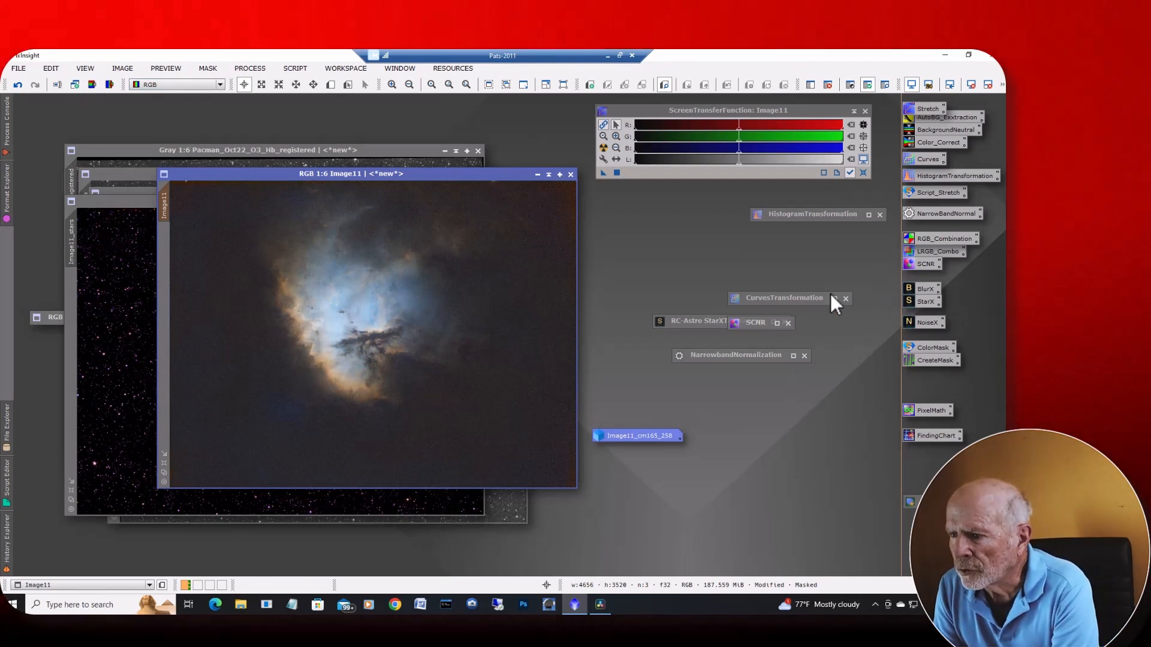
{"action": "double_click", "coordinate": [807, 297]}
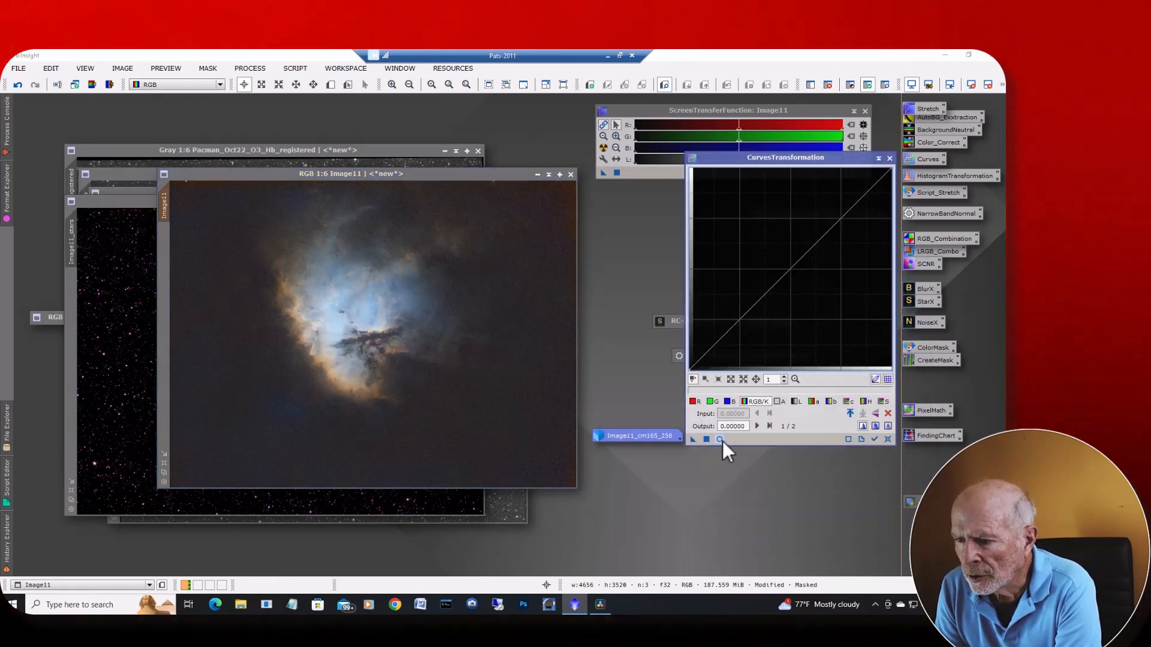
{"action": "left_click", "coordinate": [720, 440]}
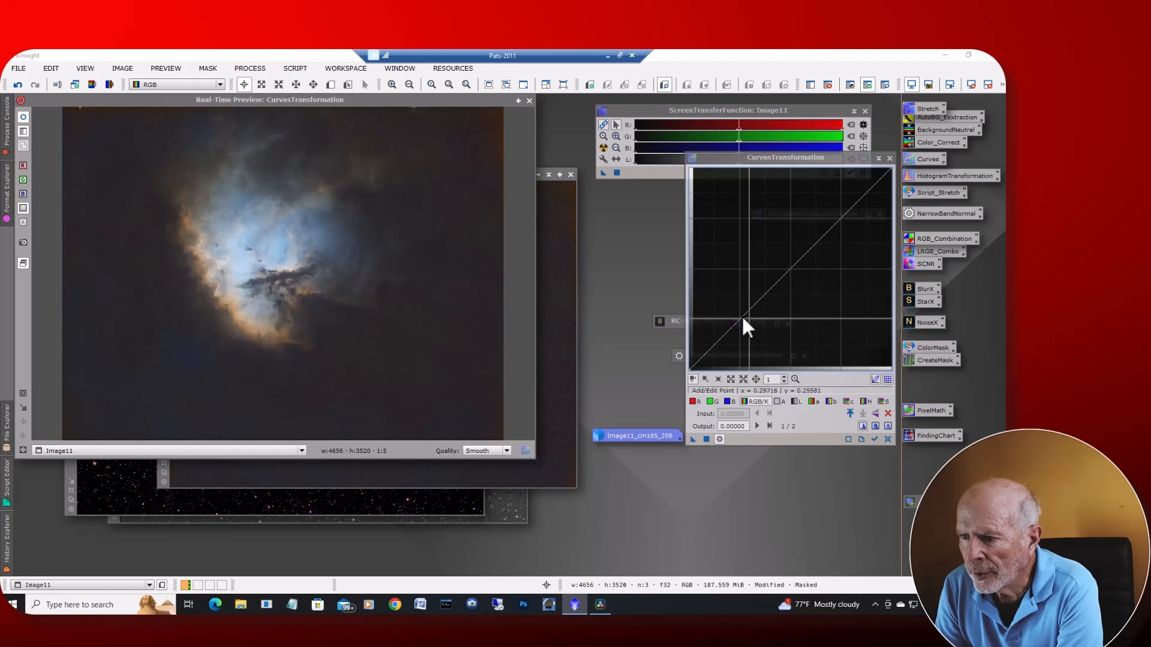
Lower the RGB/K highlights to about 0.71 at input 0.77, and shape a blue S-curve with shadows lowered to about 0.12 at input 0.19
{"action": "mouse_move", "coordinate": [742, 321]}
{"action": "left_mouse_down"}
{"action": "mouse_move", "coordinate": [728, 303]}
{"action": "mouse_move", "coordinate": [740, 318]}
{"action": "left_mouse_up"}
{"action": "mouse_move", "coordinate": [840, 225]}
{"action": "left_mouse_down"}
{"action": "mouse_move", "coordinate": [829, 216]}
{"action": "mouse_move", "coordinate": [844, 225]}
{"action": "left_mouse_up"}
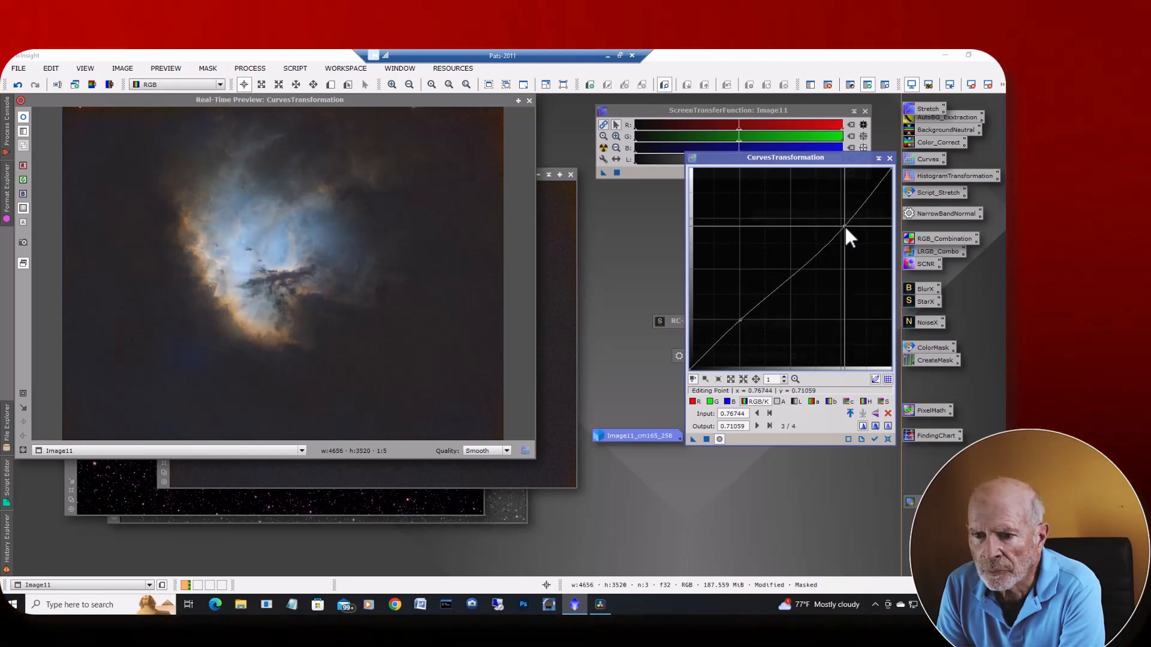
{"action": "left_click", "coordinate": [728, 402]}
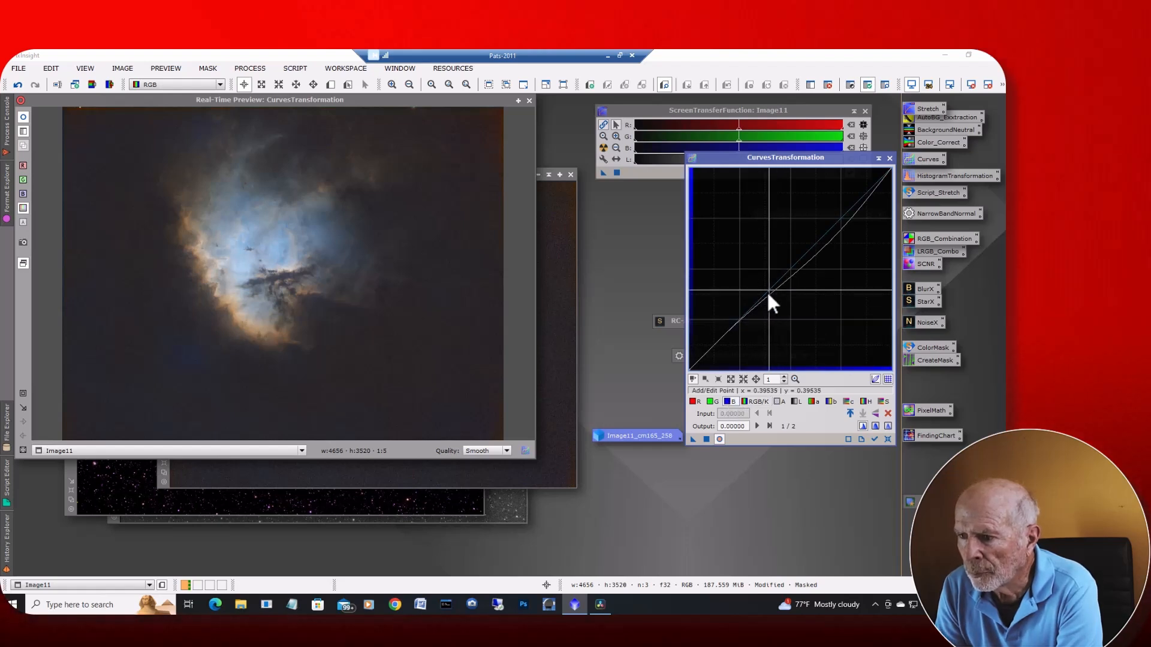
{"action": "left_click", "coordinate": [754, 304]}
{"action": "left_click_drag", "start_coordinate": [754, 304], "coordinate": [717, 350]}
{"action": "left_click_drag", "start_coordinate": [845, 228], "coordinate": [831, 225]}
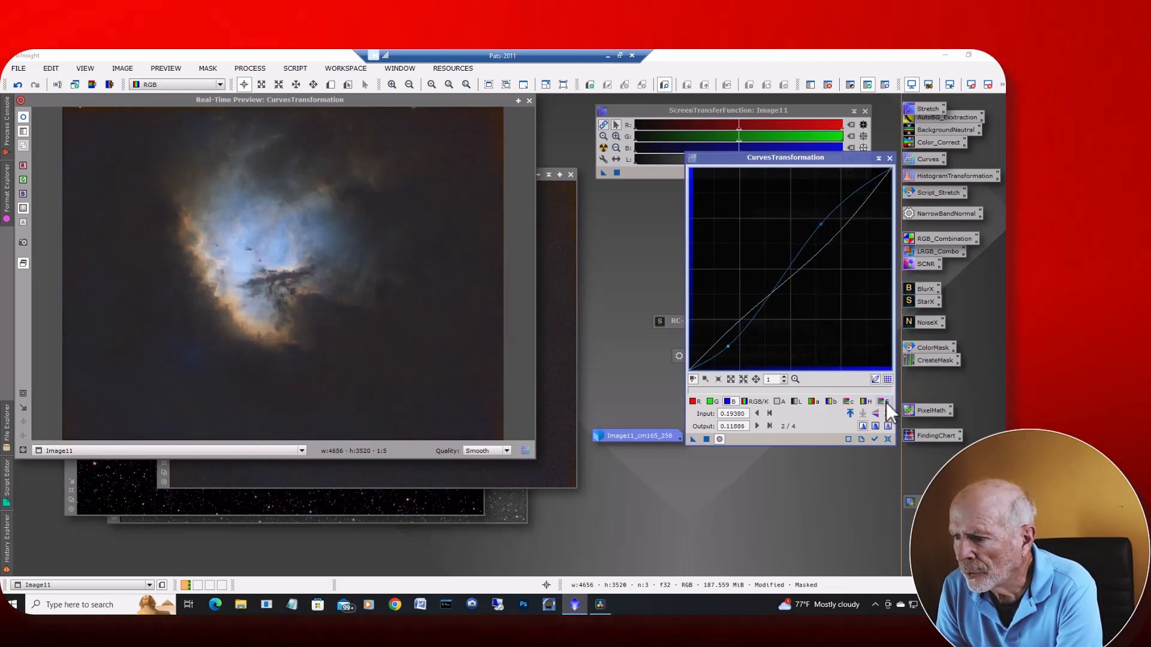
Raise saturation to about 0.41 at input 0.33, lower lightness to about 0.39 at input 0.46, and apply the curves to Image11
{"action": "left_click", "coordinate": [884, 401]}
{"action": "left_click", "coordinate": [781, 277]}
{"action": "left_click_drag", "start_coordinate": [780, 278], "coordinate": [756, 286]}
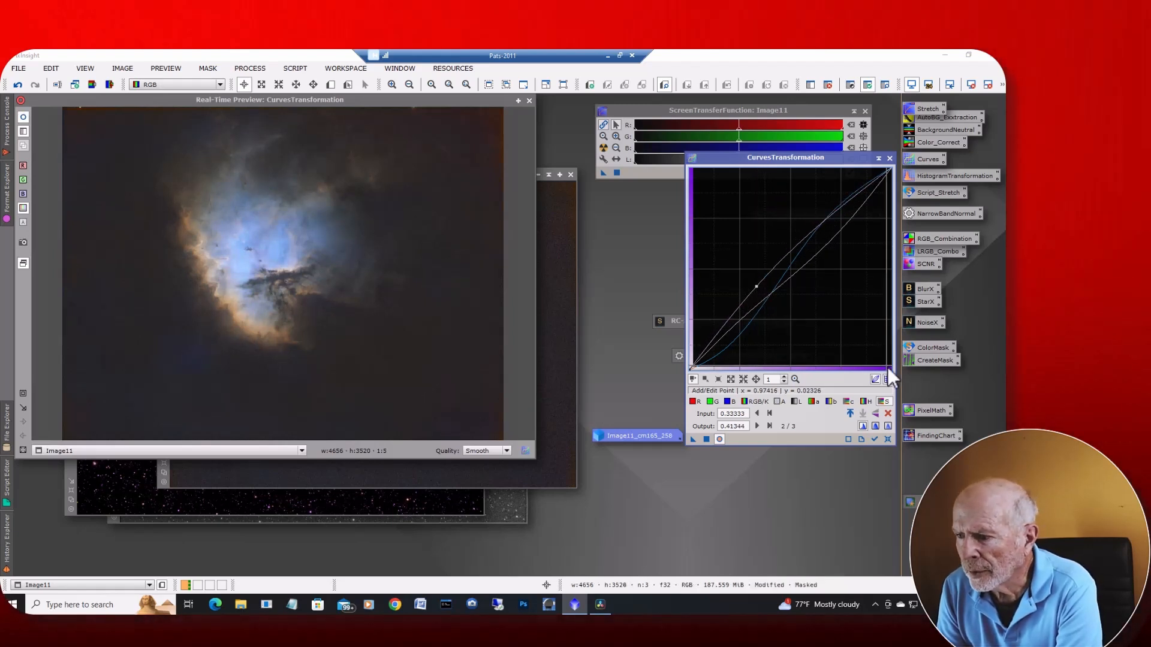
{"action": "left_click", "coordinate": [794, 400]}
{"action": "mouse_move", "coordinate": [783, 278]}
{"action": "left_mouse_down"}
{"action": "mouse_move", "coordinate": [774, 271]}
{"action": "mouse_move", "coordinate": [783, 291]}
{"action": "left_mouse_up"}
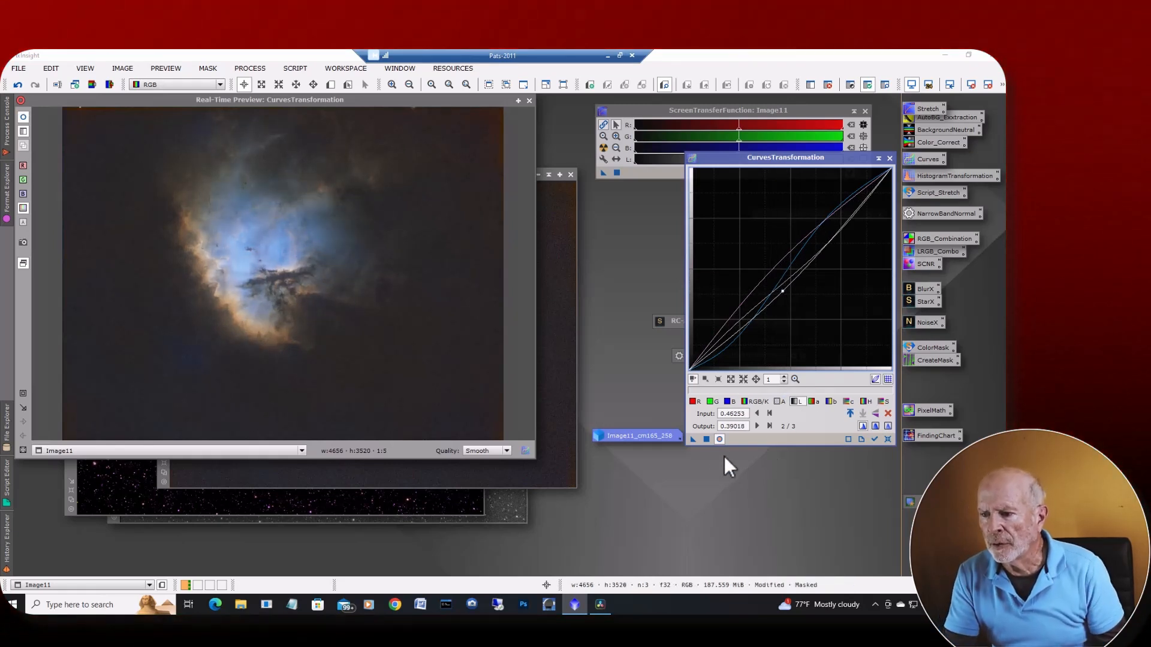
{"action": "left_click", "coordinate": [707, 438]}
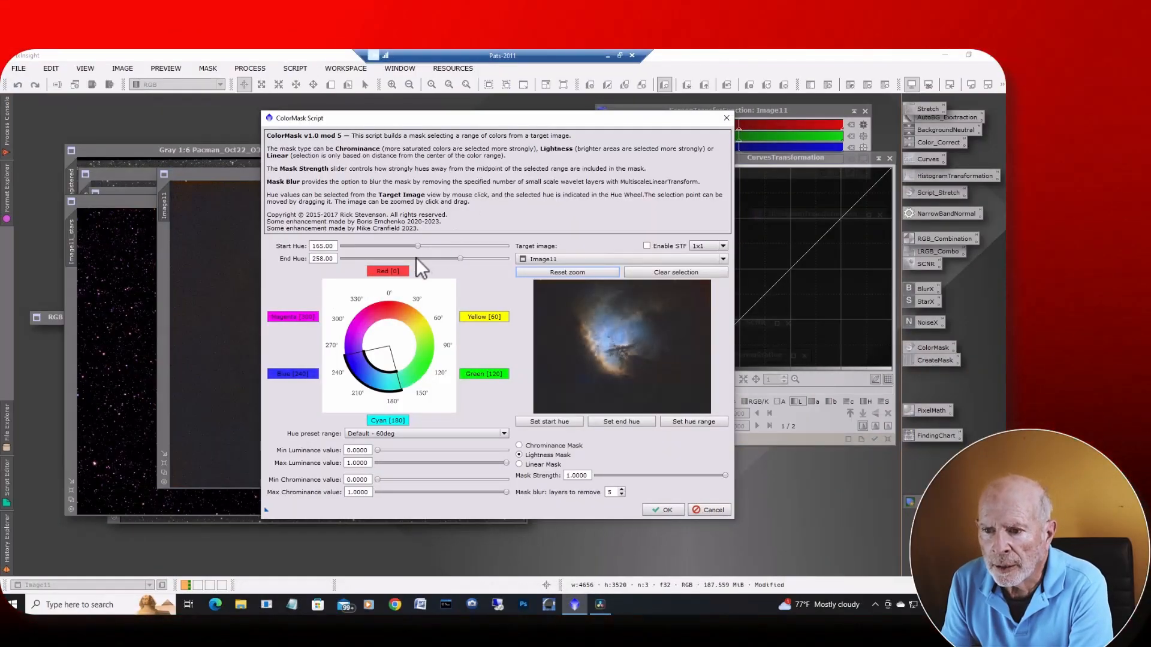
Generate a second lightness colour mask from Image11 using the red hue preset, with the end hue extended to 89
{"action": "left_click", "coordinate": [399, 271]}
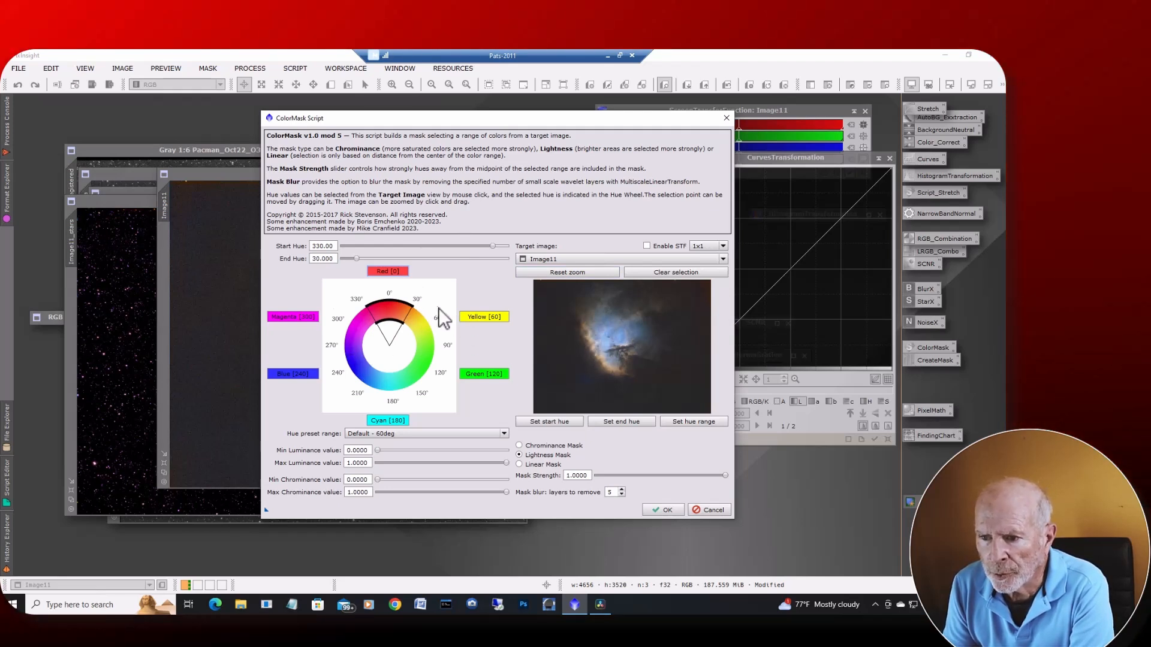
{"action": "left_click_drag", "start_coordinate": [358, 257], "coordinate": [384, 266]}
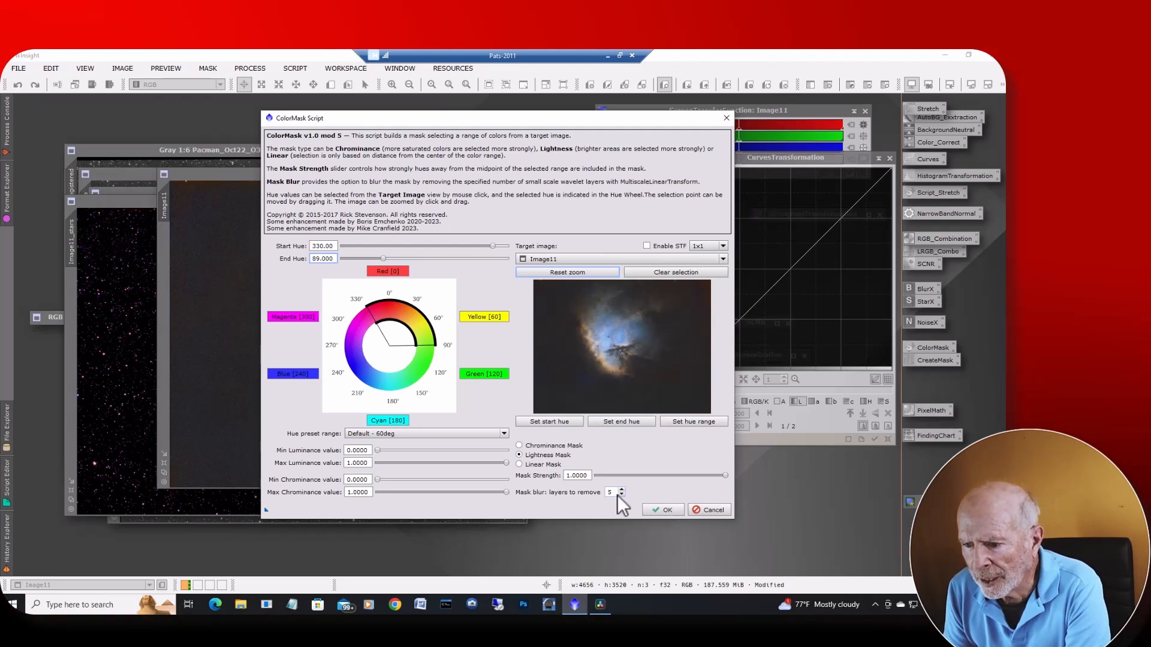
{"action": "left_click", "coordinate": [659, 509]}
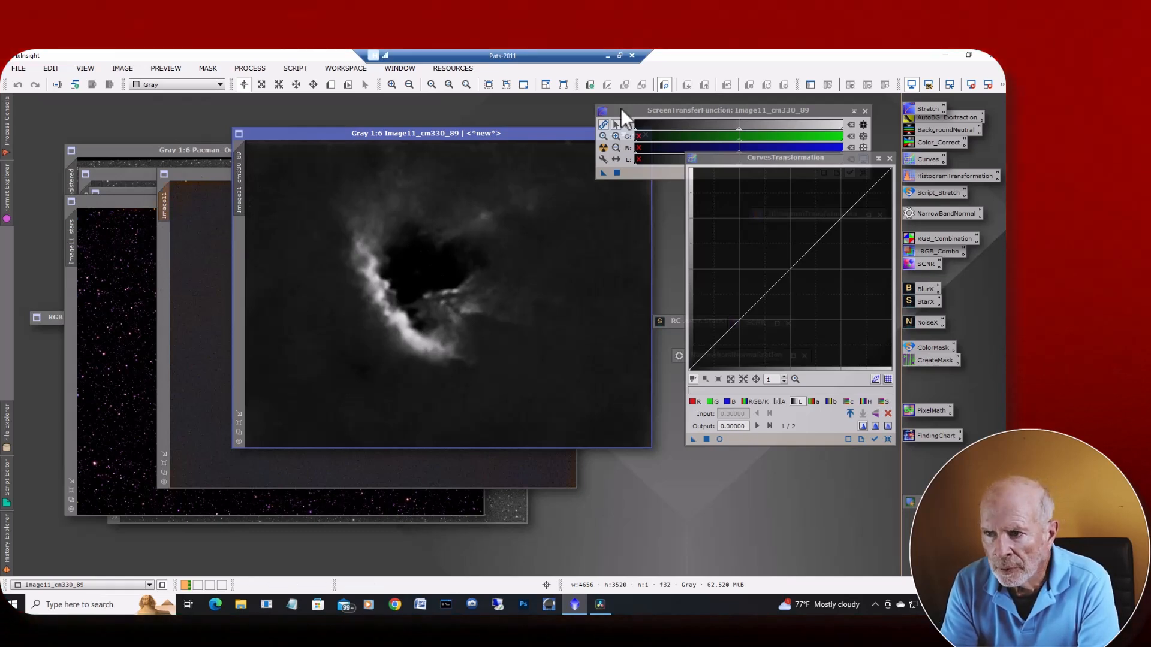
Collapse the new red-yellow mask window and move it clear of Image11
{"action": "left_click_drag", "start_coordinate": [578, 136], "coordinate": [509, 161]}
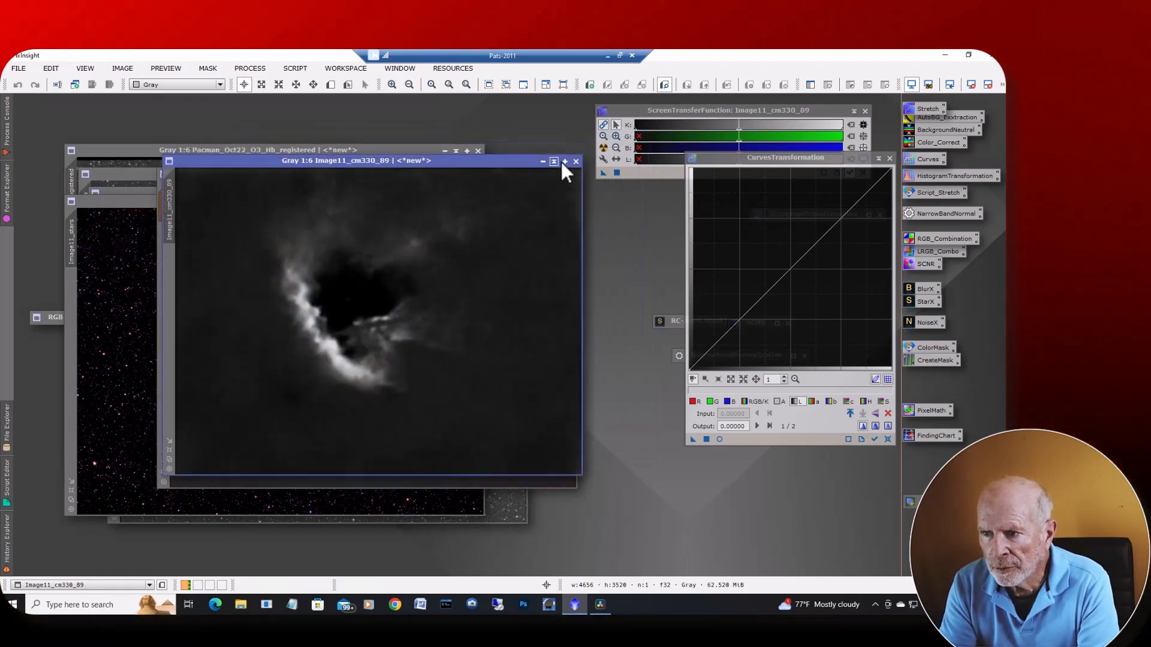
{"action": "left_click", "coordinate": [554, 161]}
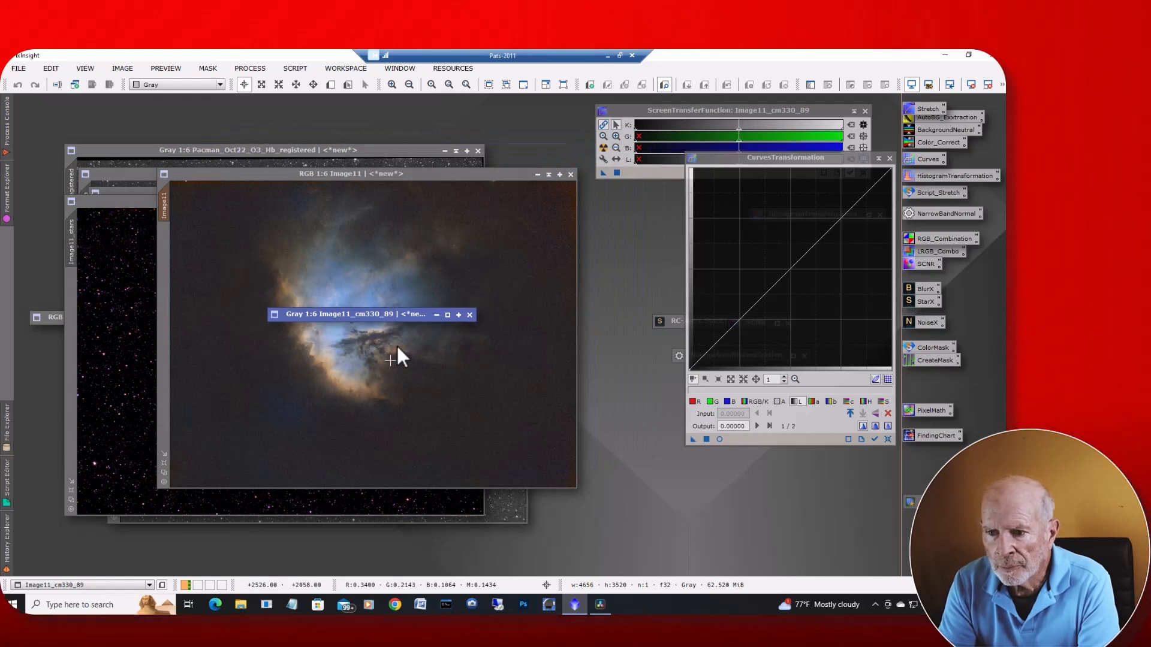
{"action": "mouse_move", "coordinate": [384, 312]}
{"action": "left_mouse_down"}
{"action": "mouse_move", "coordinate": [662, 466]}
{"action": "mouse_move", "coordinate": [747, 484]}
{"action": "left_mouse_up"}
With the real-time preview on, shape a red S-curve, raise saturation to about 0.5 near input 0.37, and slightly lower green near 0.43
{"action": "left_click", "coordinate": [719, 439]}
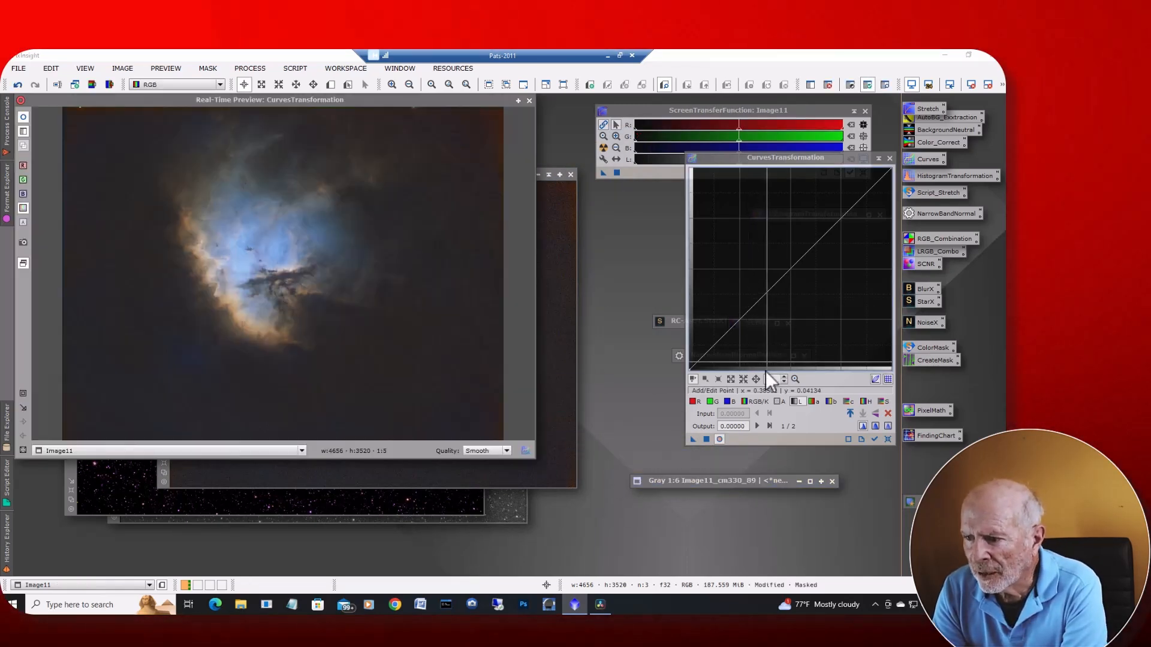
{"action": "left_click", "coordinate": [693, 401]}
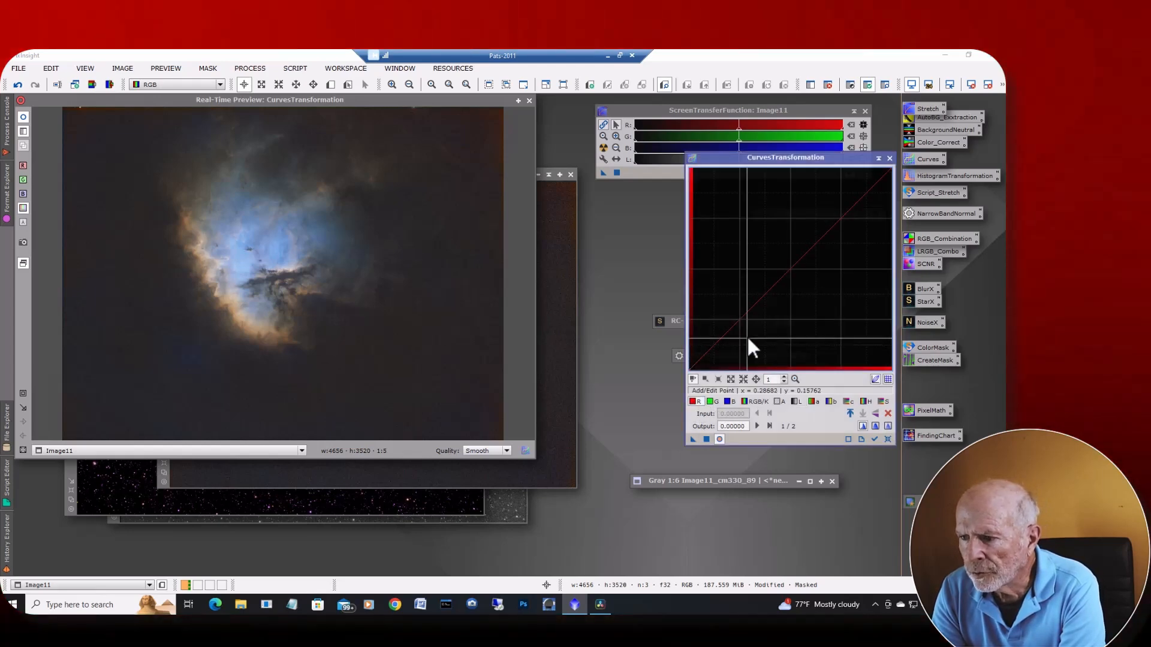
{"action": "left_click", "coordinate": [790, 269]}
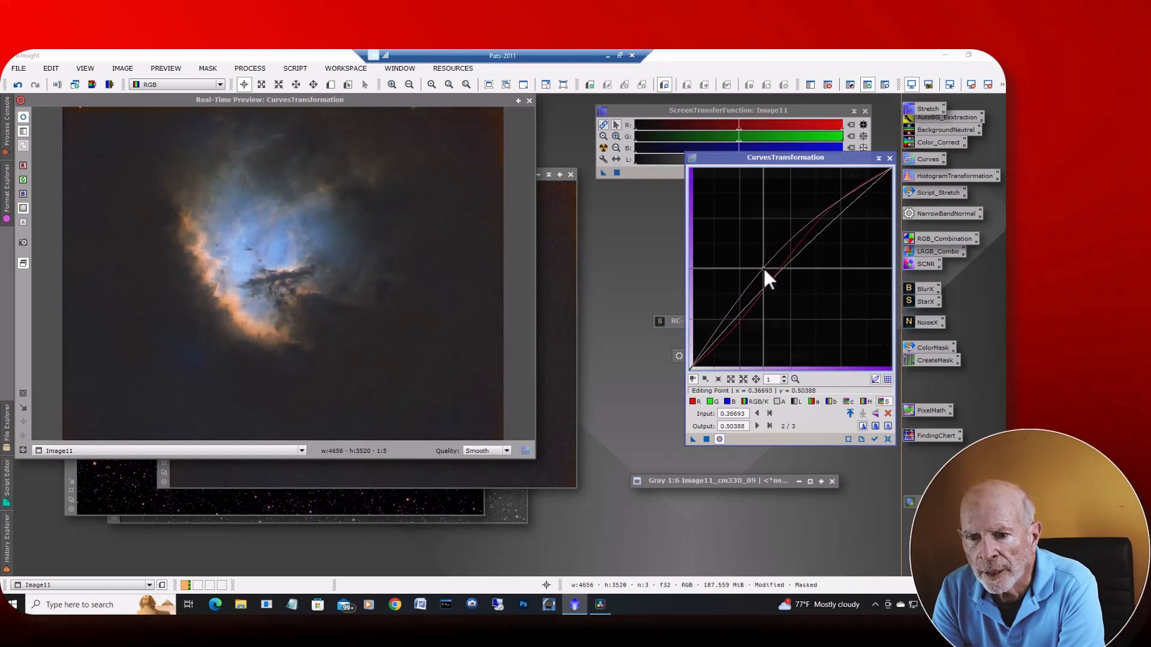
{"action": "left_click_drag", "start_coordinate": [766, 269], "coordinate": [769, 273]}
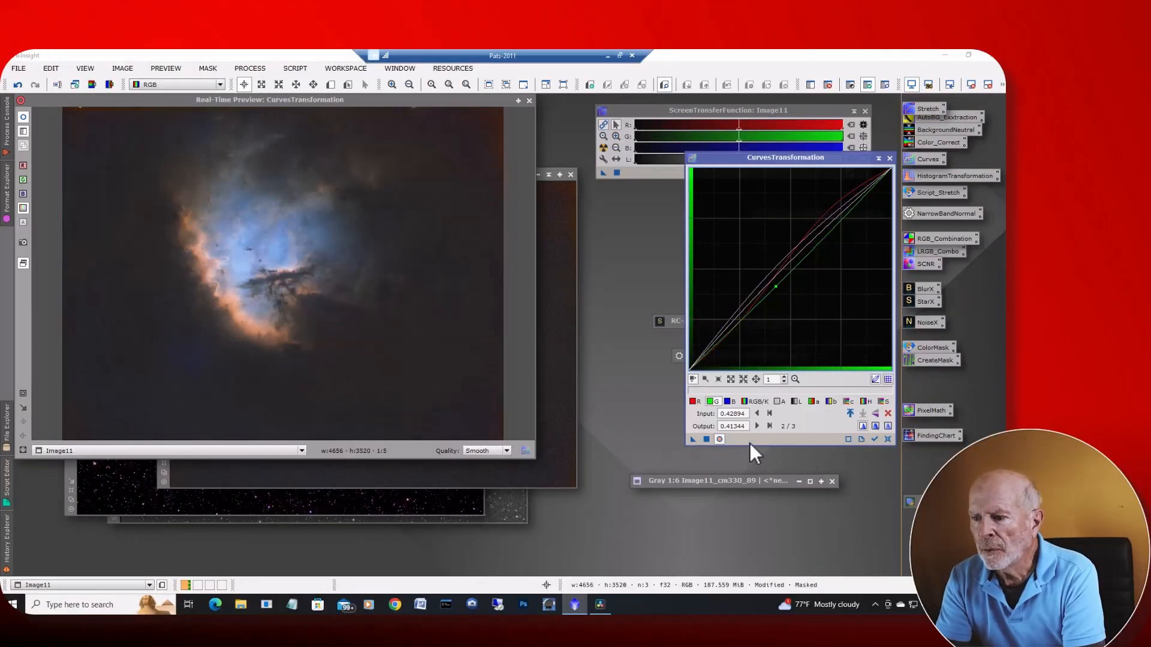
Apply the red, saturation and green curves to Image11 and remove its mask
{"action": "left_click", "coordinate": [707, 439]}
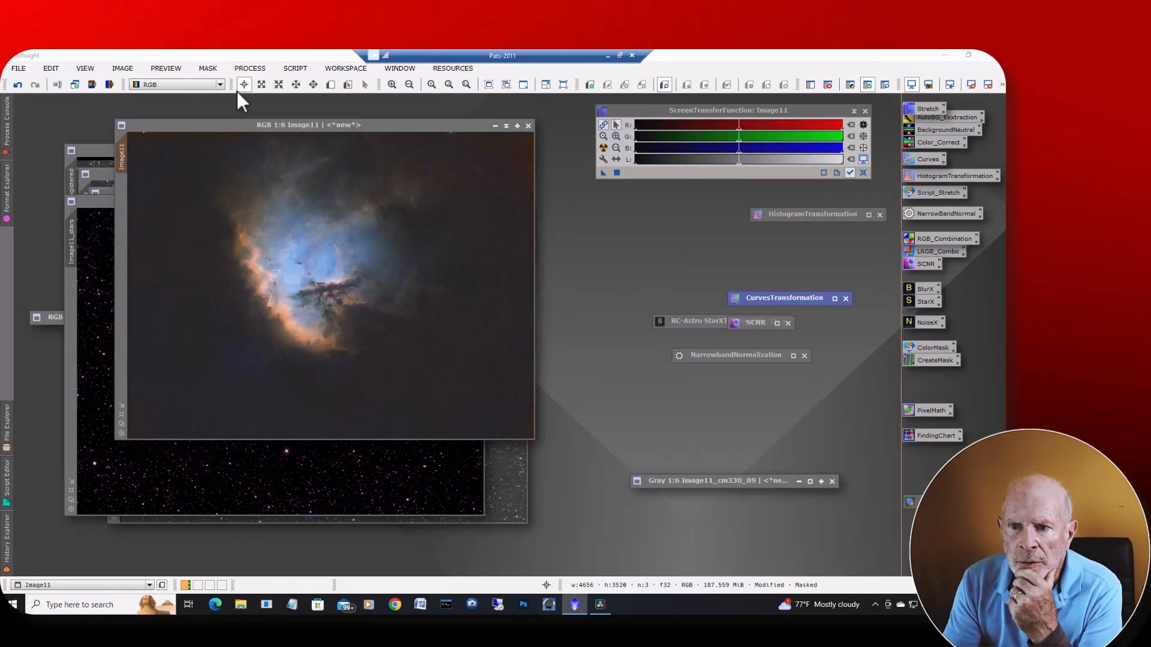
{"action": "left_click", "coordinate": [205, 71]}
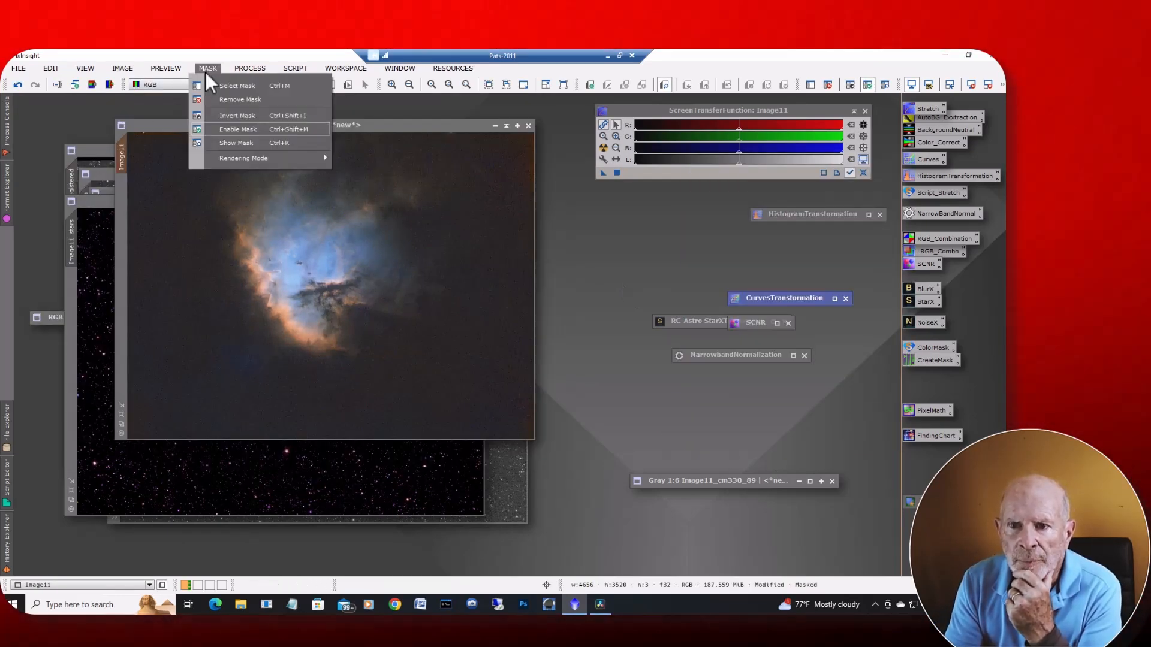
{"action": "left_click", "coordinate": [235, 102]}
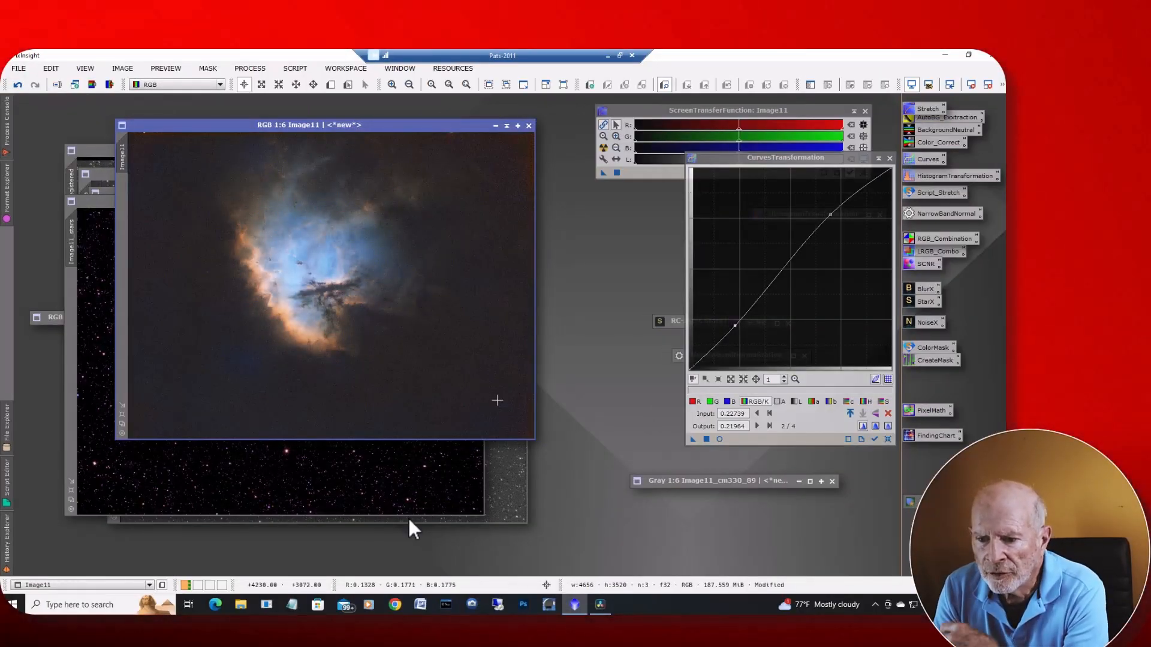
Remove green from Image11_stars using SCNR with Average Neutral protection at amount 0.80, and return to Image11
{"action": "left_click", "coordinate": [390, 493]}
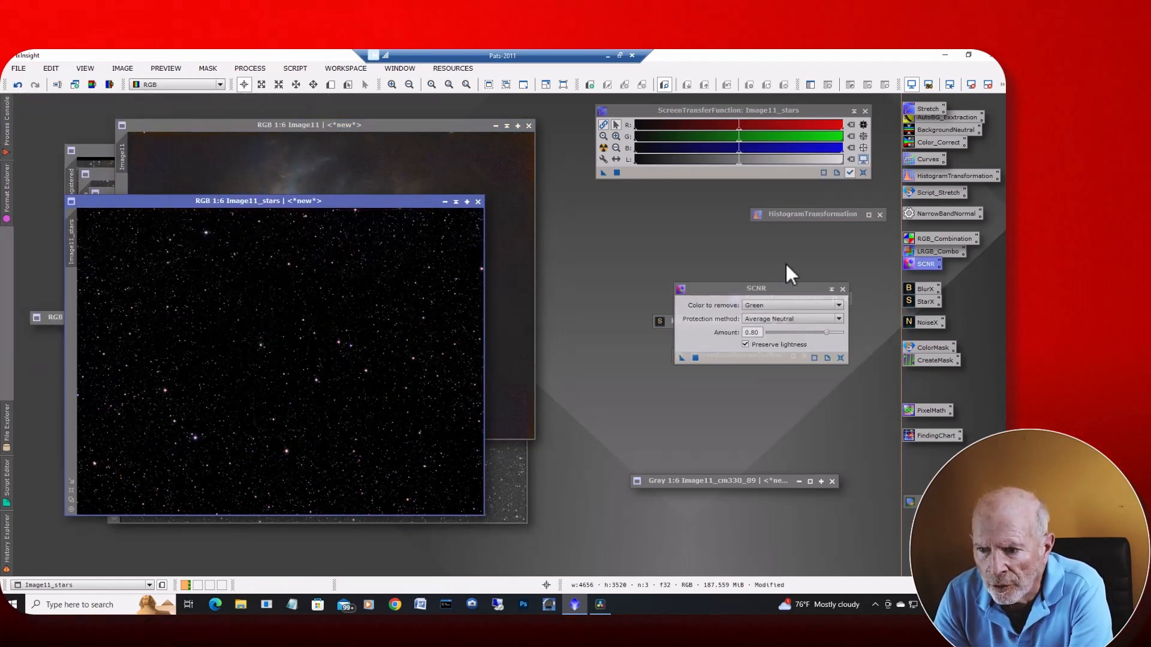
{"action": "left_click", "coordinate": [833, 290]}
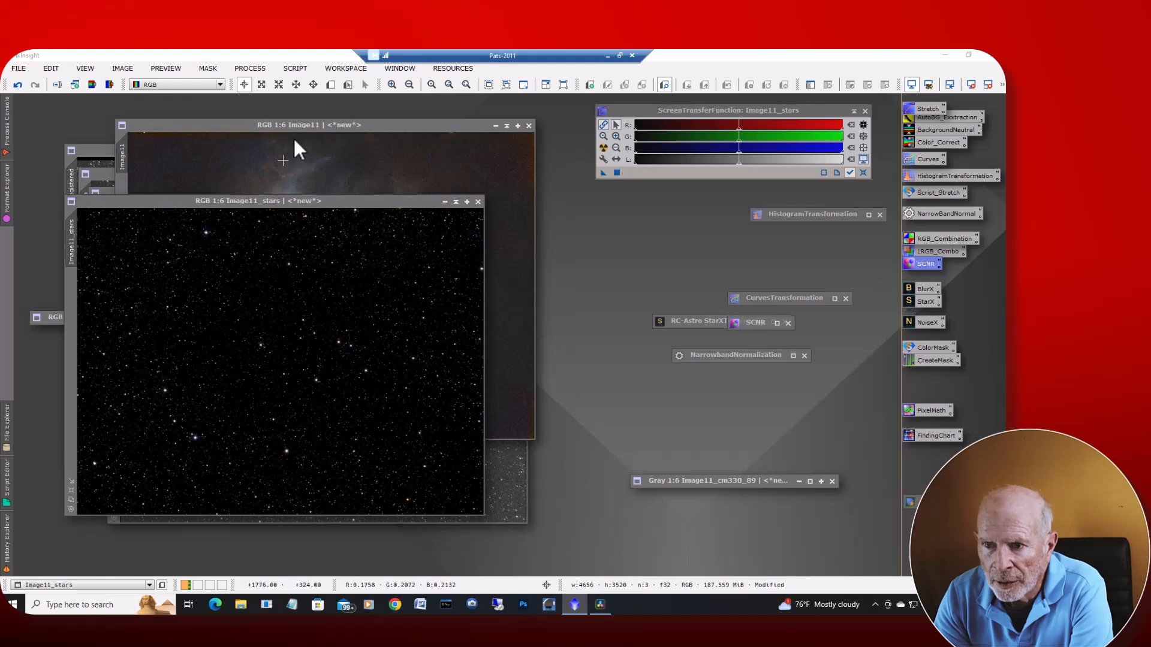
{"action": "left_click", "coordinate": [386, 128]}
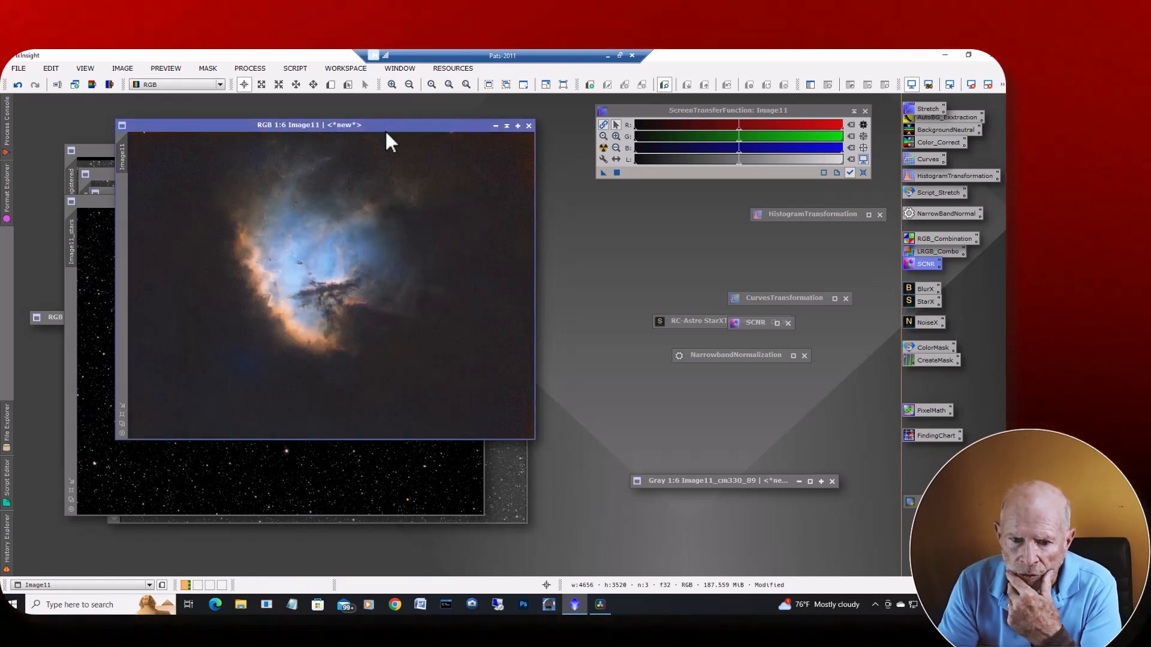
Open PixelMath and enter the RGB/K expression 0.75*Image11_stars + Image11
{"action": "left_click", "coordinate": [932, 413]}
{"action": "double_click", "coordinate": [933, 412]}
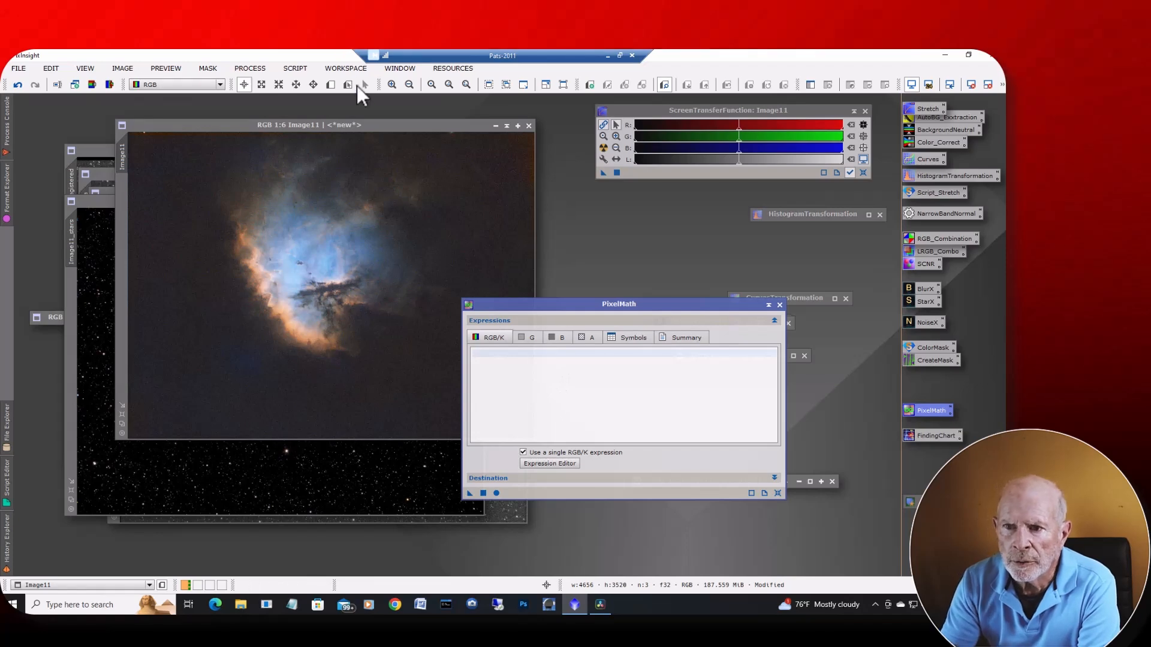
{"action": "left_click", "coordinate": [375, 126]}
{"action": "mouse_move", "coordinate": [374, 124]}
{"action": "left_mouse_down"}
{"action": "mouse_move", "coordinate": [472, 120]}
{"action": "mouse_move", "coordinate": [571, 159]}
{"action": "mouse_move", "coordinate": [354, 124]}
{"action": "left_mouse_up"}
{"action": "left_click", "coordinate": [517, 363]}
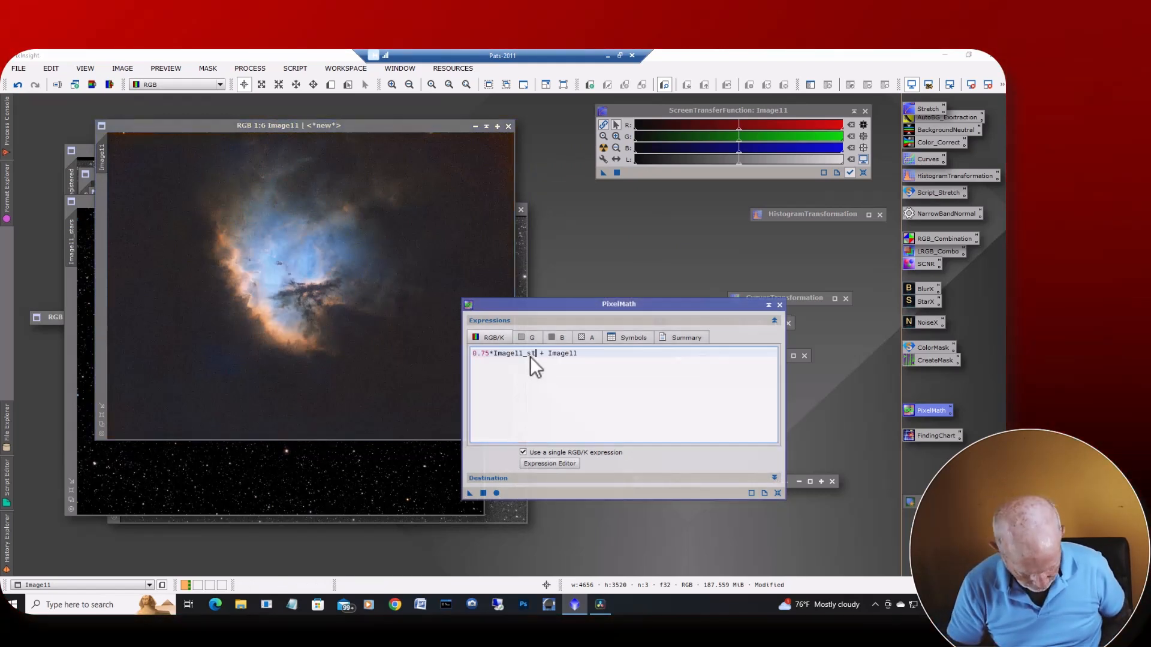
{"action": "type", "text": "ars + Image11"}
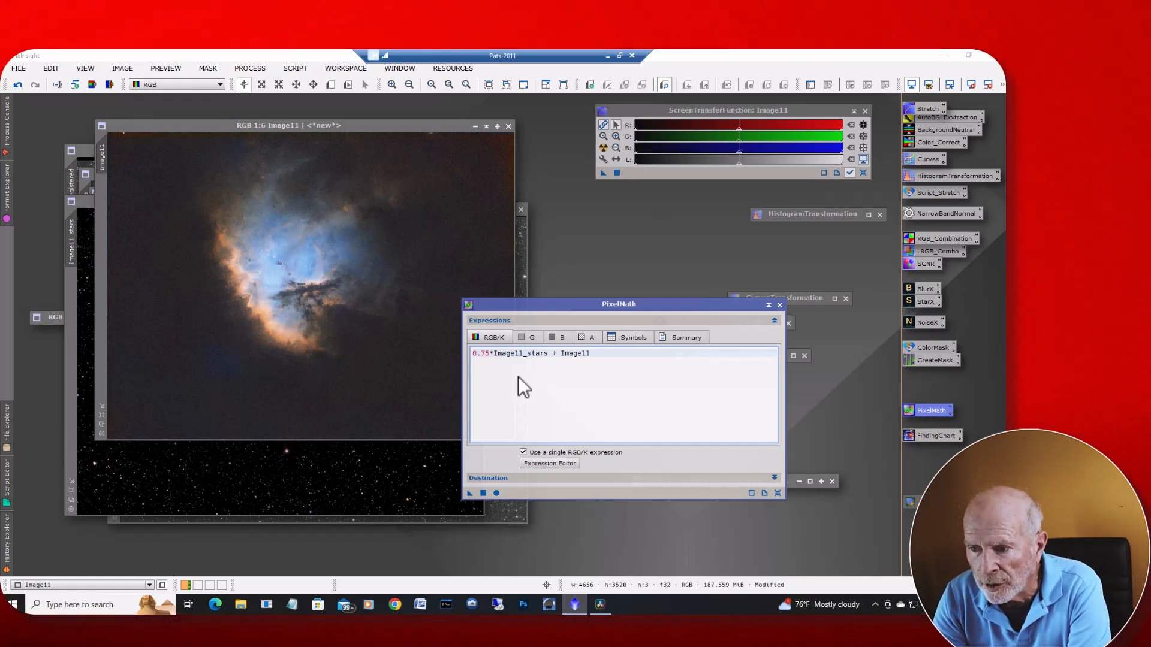
Apply the PixelMath star recombination to Image11, collapse the process window and reposition the combined image
{"action": "left_click", "coordinate": [483, 492]}
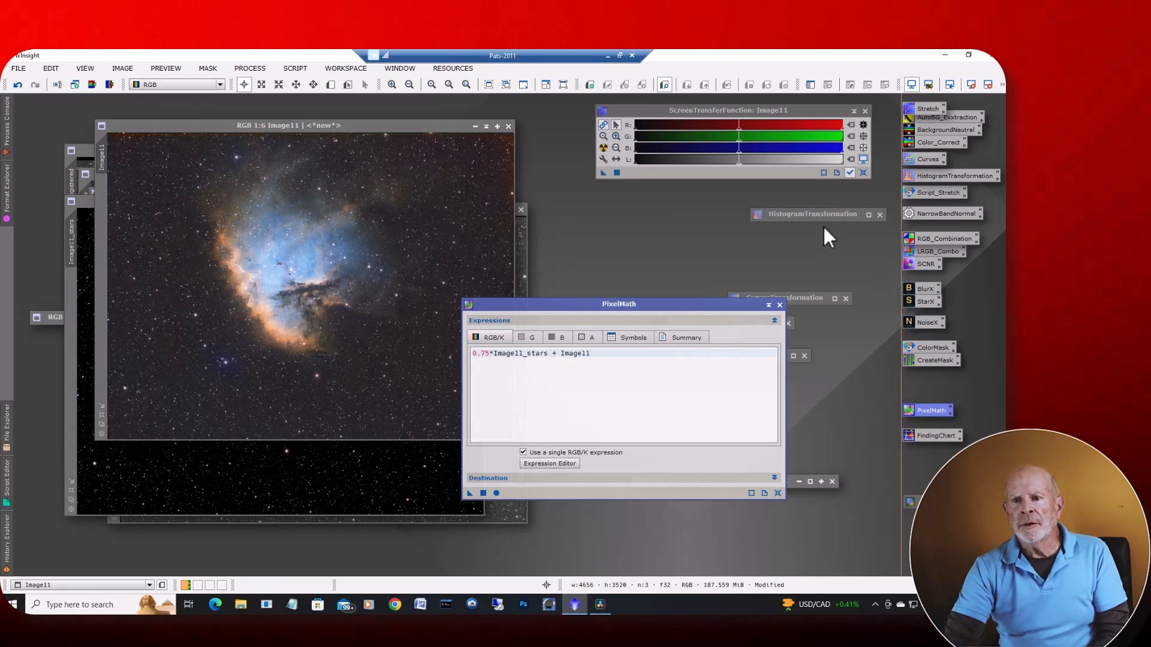
{"action": "left_click", "coordinate": [770, 305]}
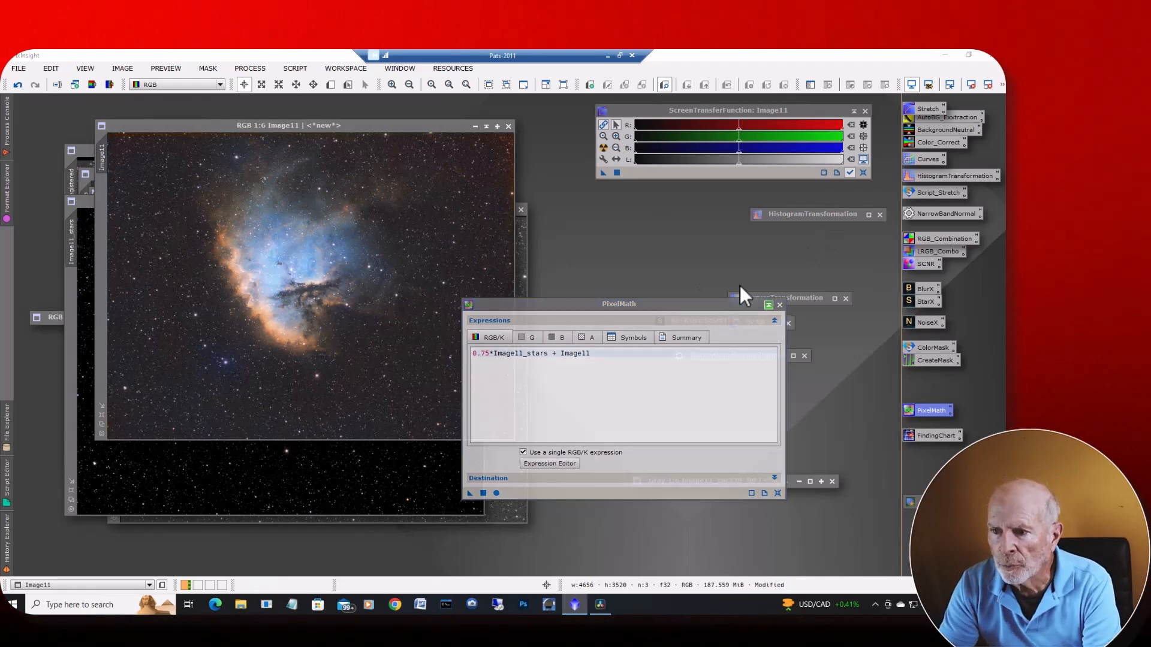
{"action": "left_click_drag", "start_coordinate": [378, 124], "coordinate": [453, 132]}
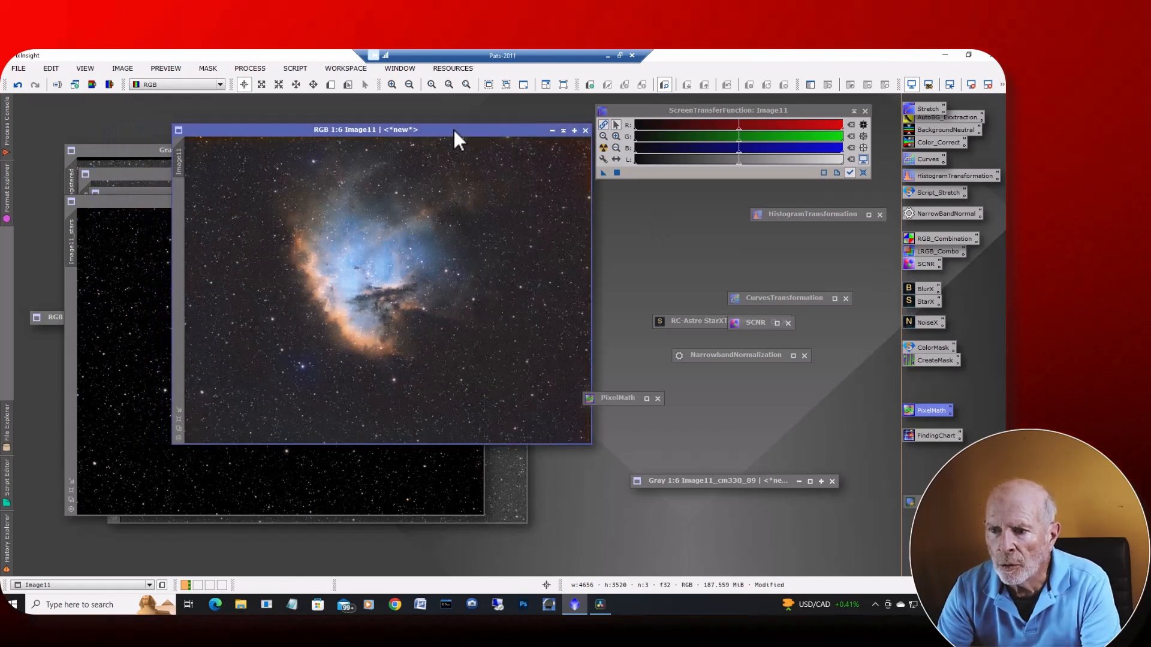